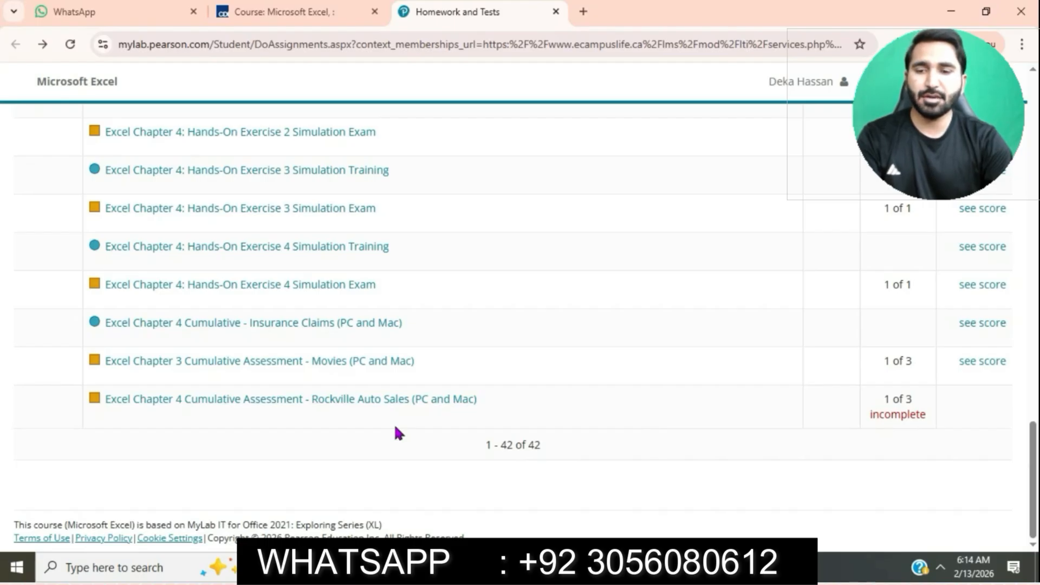
- Open the Excel Chapter 4 Cumulative Assessment - Rockville Auto Sales assignment and download all its starting files
{"action": "left_click", "coordinate": [296, 403]}
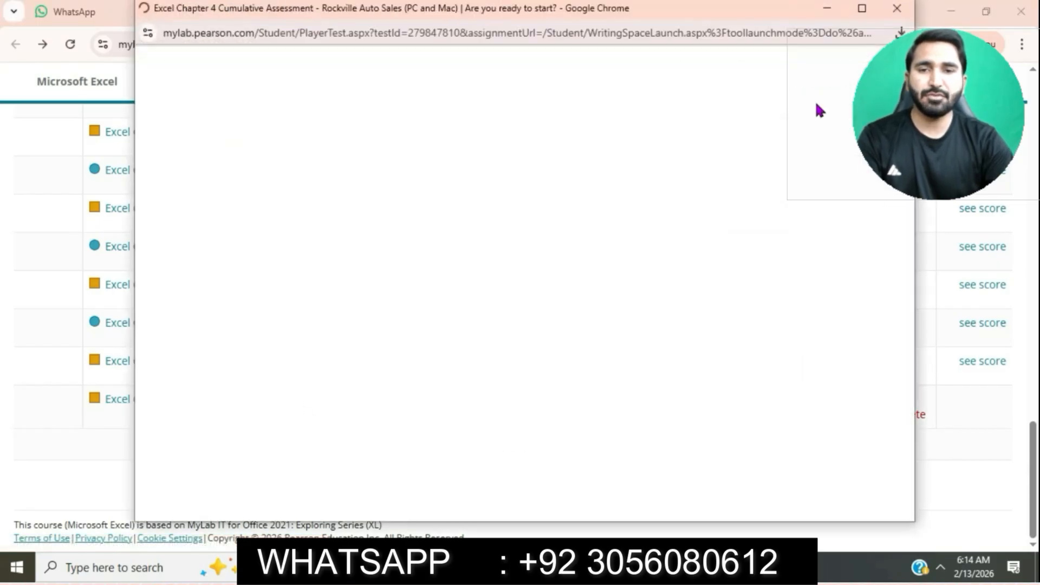
{"action": "left_click", "coordinate": [859, 9]}
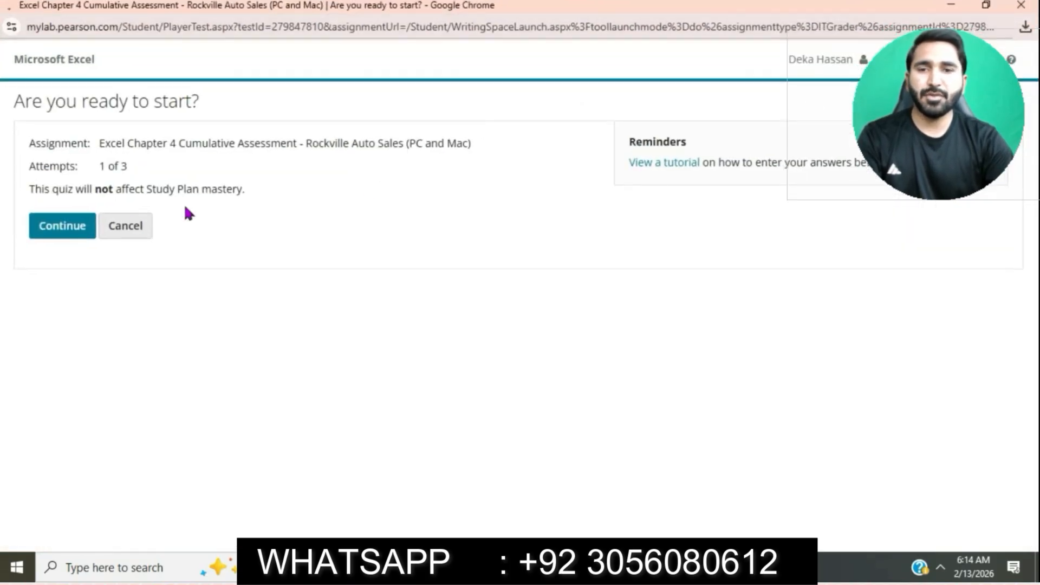
{"action": "left_click", "coordinate": [71, 239]}
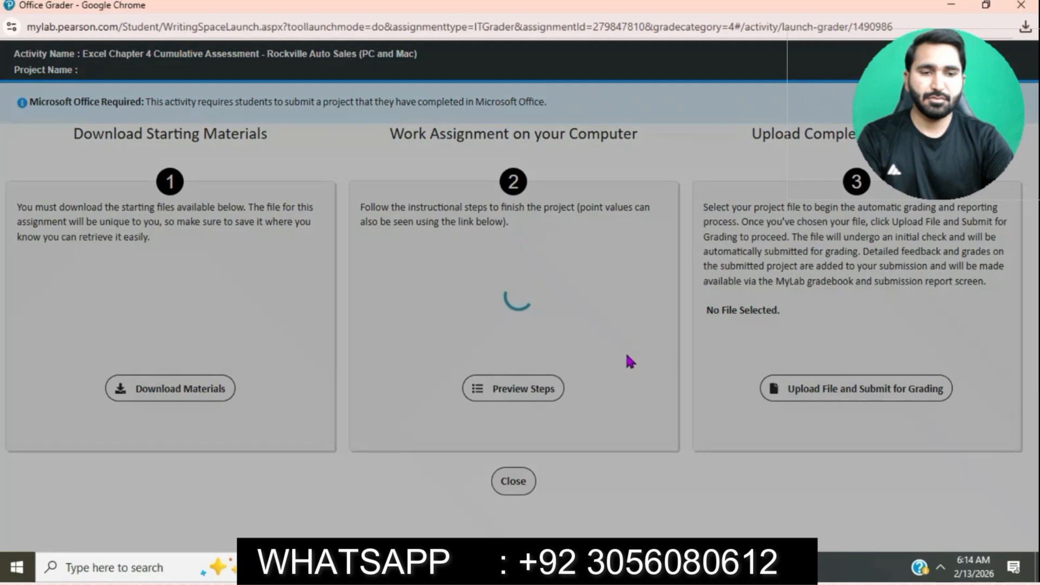
{"action": "left_click", "coordinate": [192, 386]}
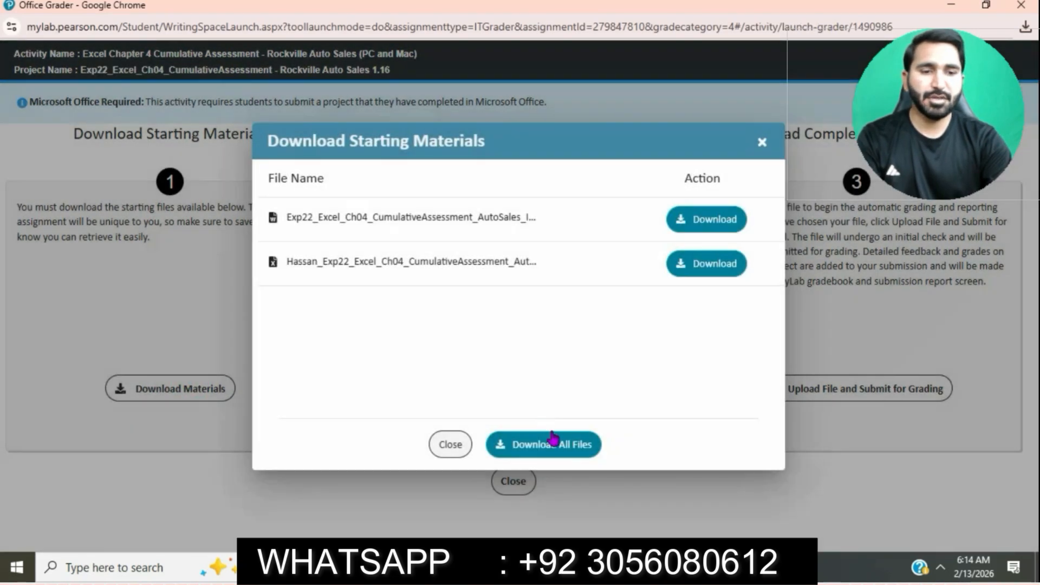
{"action": "left_click", "coordinate": [552, 437]}
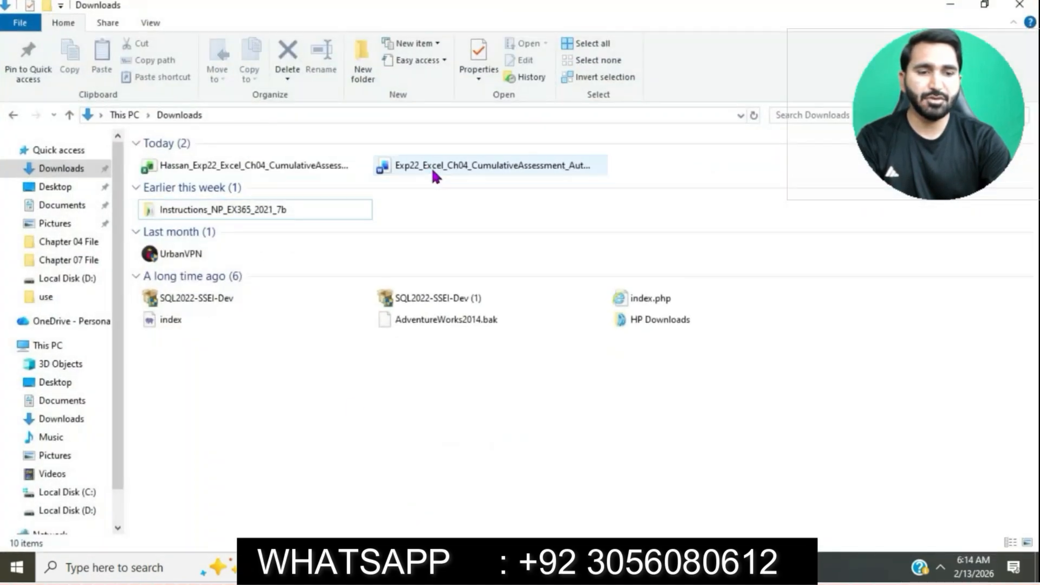
- Open the downloaded AutoSales instructions document in Word and enable editing
{"action": "left_click", "coordinate": [431, 167]}
{"action": "double_click", "coordinate": [431, 167]}
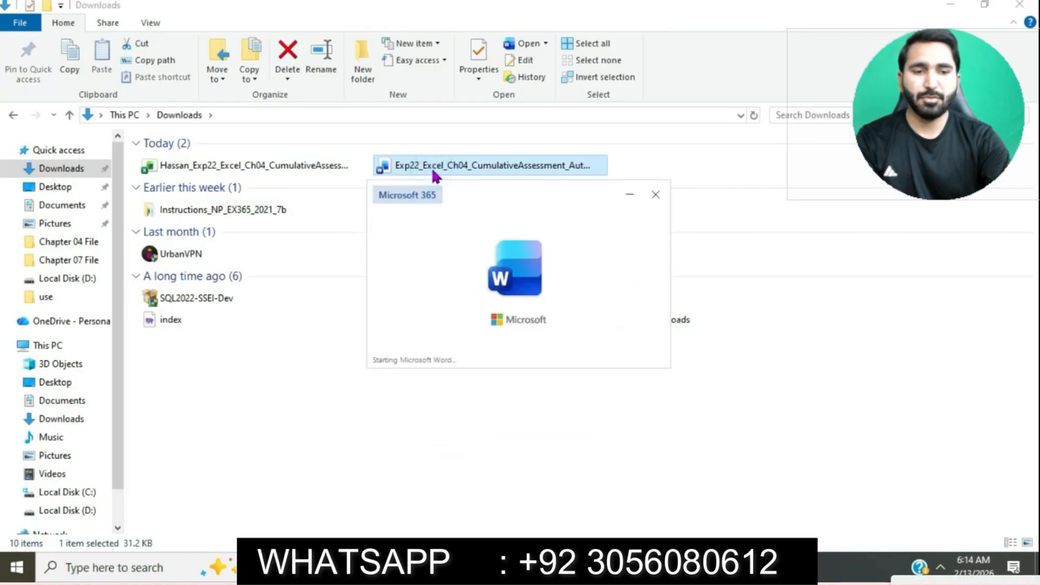
{"action": "key", "text": "super+a"}
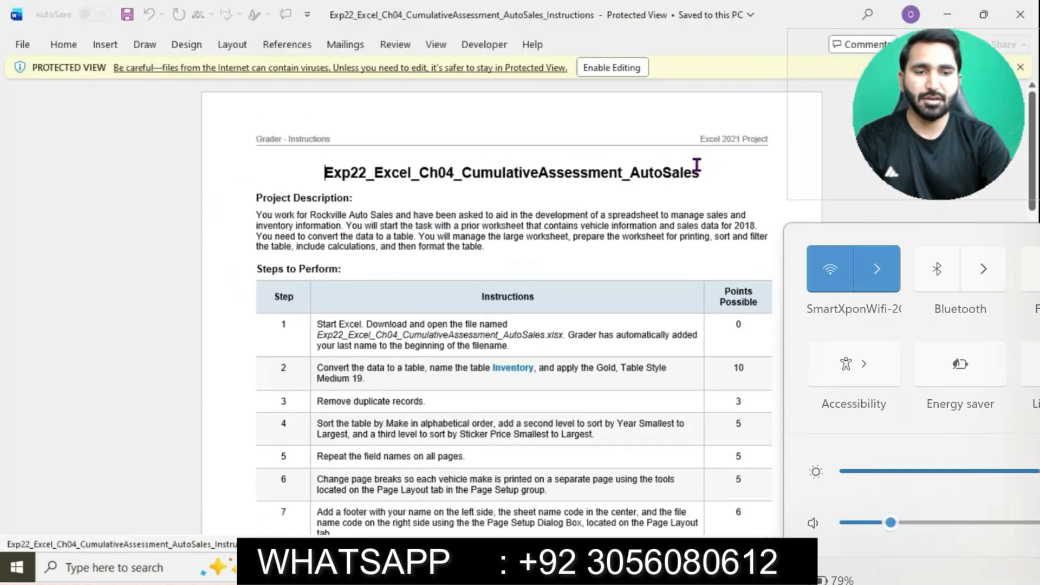
{"action": "left_click", "coordinate": [611, 68]}
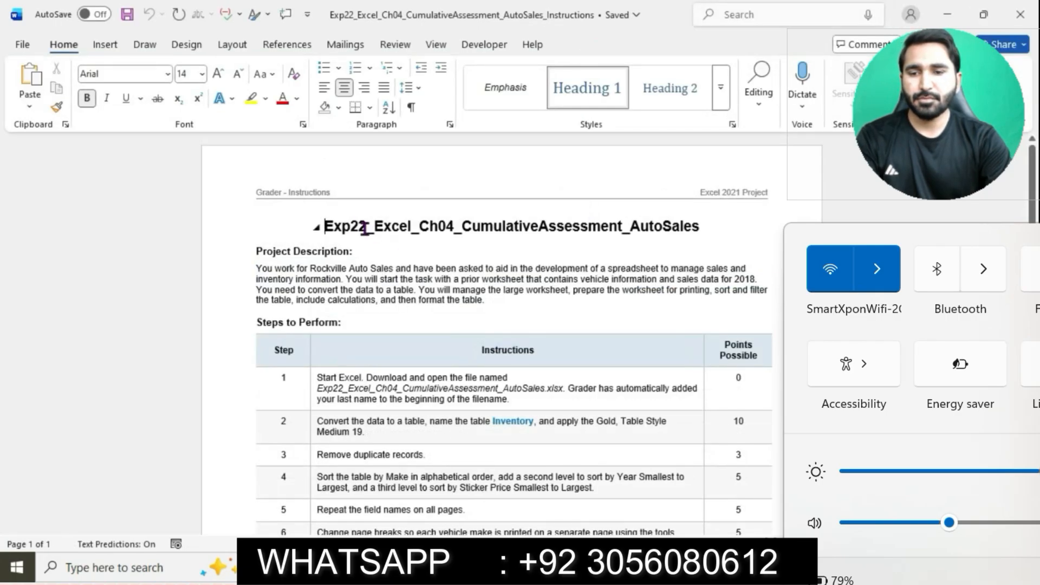
- Set the document title Exp22_Excel_Ch04_CumulativeAssessment_AutoSales to 18 pt and highlight it in turquoise
{"action": "left_click_drag", "start_coordinate": [324, 225], "coordinate": [688, 225]}
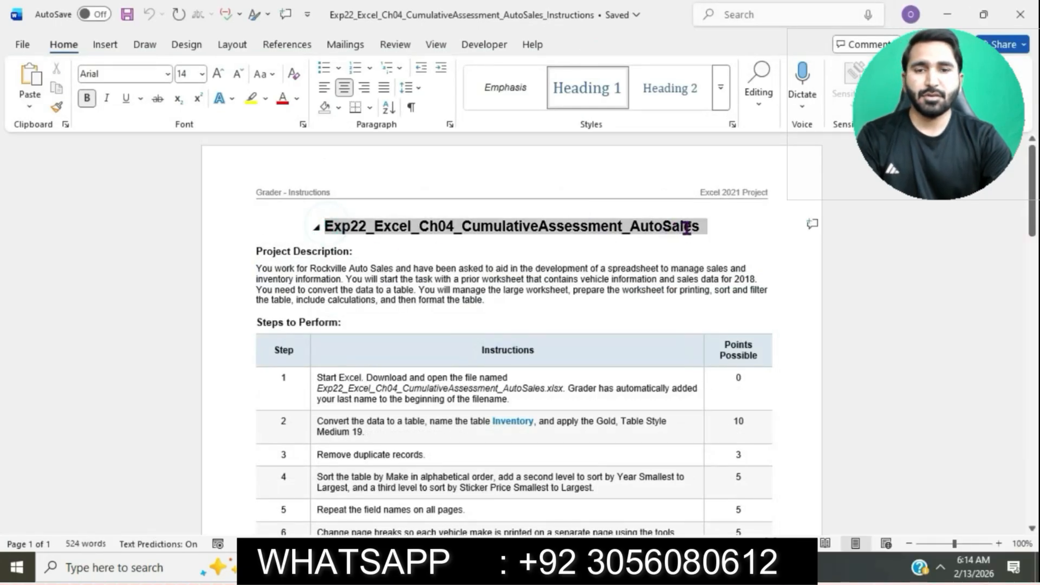
{"action": "left_click", "coordinate": [201, 74]}
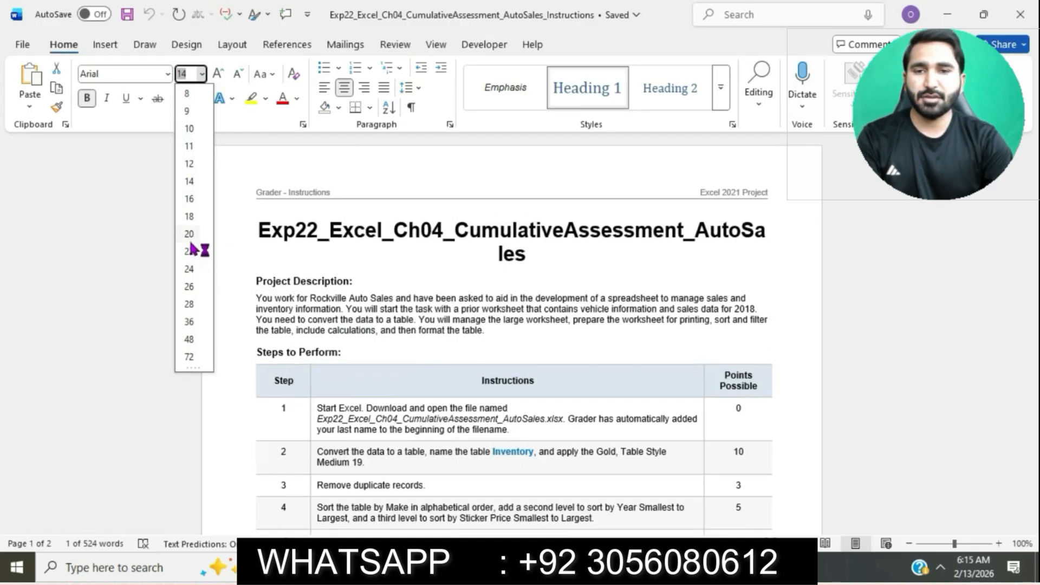
{"action": "left_click", "coordinate": [189, 216]}
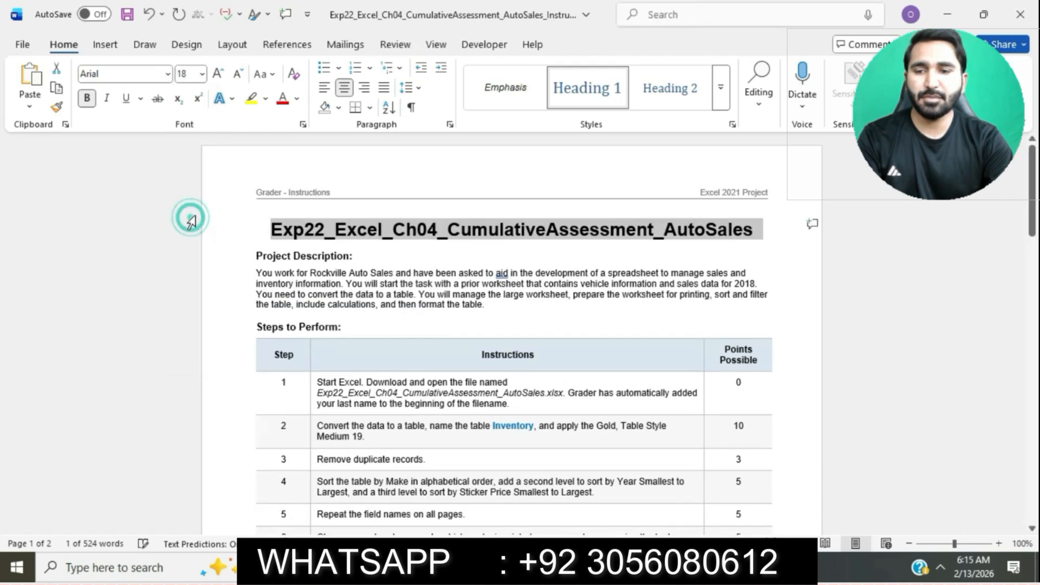
{"action": "left_click", "coordinate": [268, 99]}
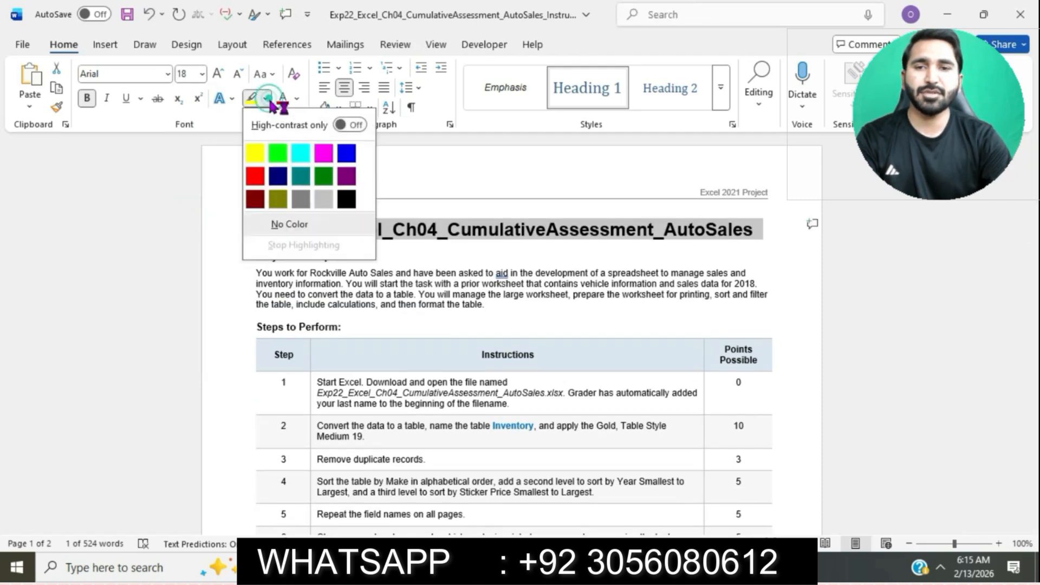
{"action": "left_click", "coordinate": [301, 154]}
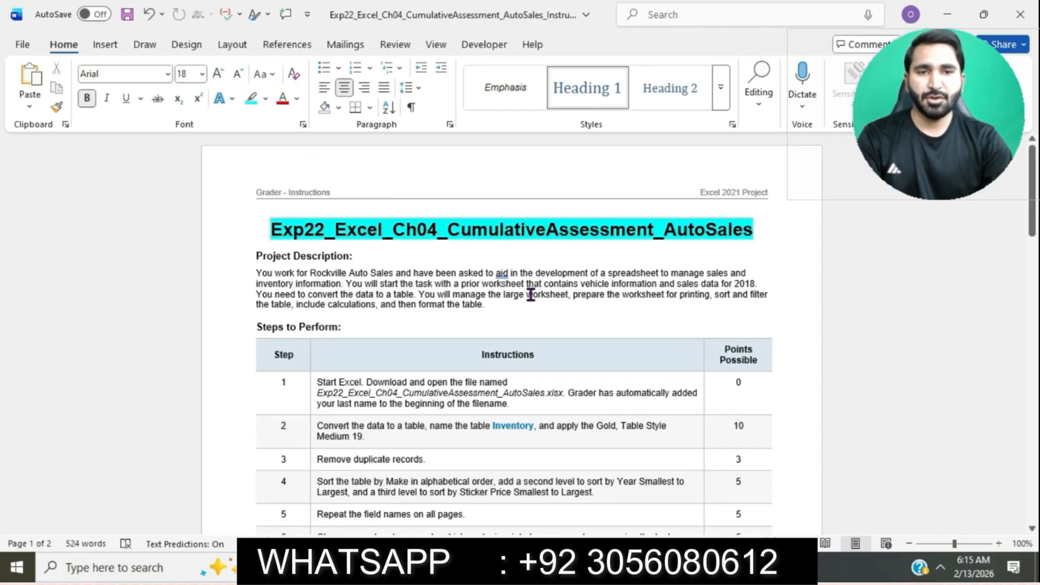
- Set the text of all rows in the Steps to Perform table, from step 1 to the document's end, to 12 pt
{"action": "scroll", "coordinate": [529, 295], "scroll_direction": "down", "scroll_amount": 2}
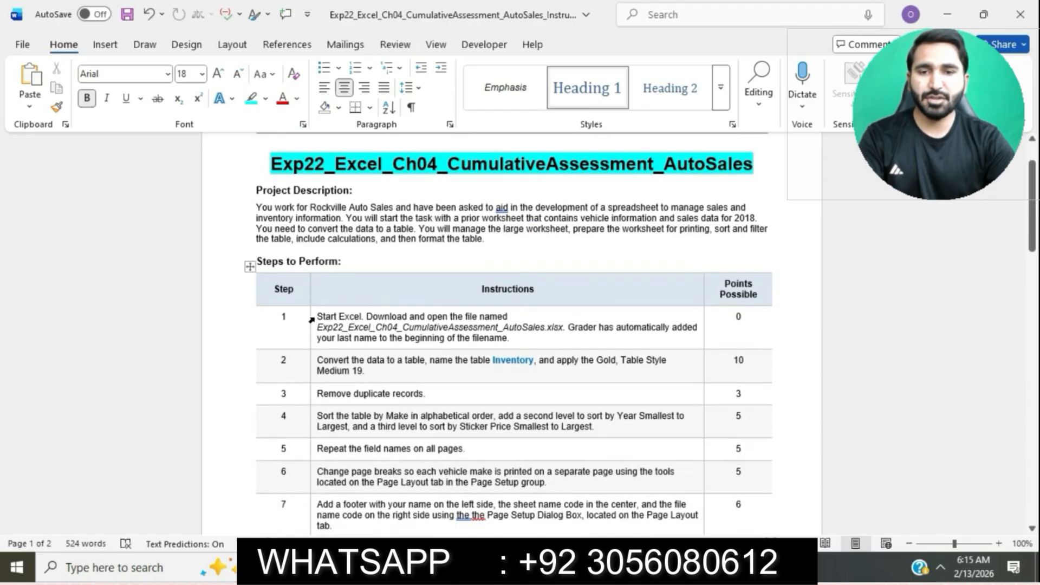
{"action": "left_click", "coordinate": [312, 318]}
{"action": "key", "text": "ctrl+shift+End"}
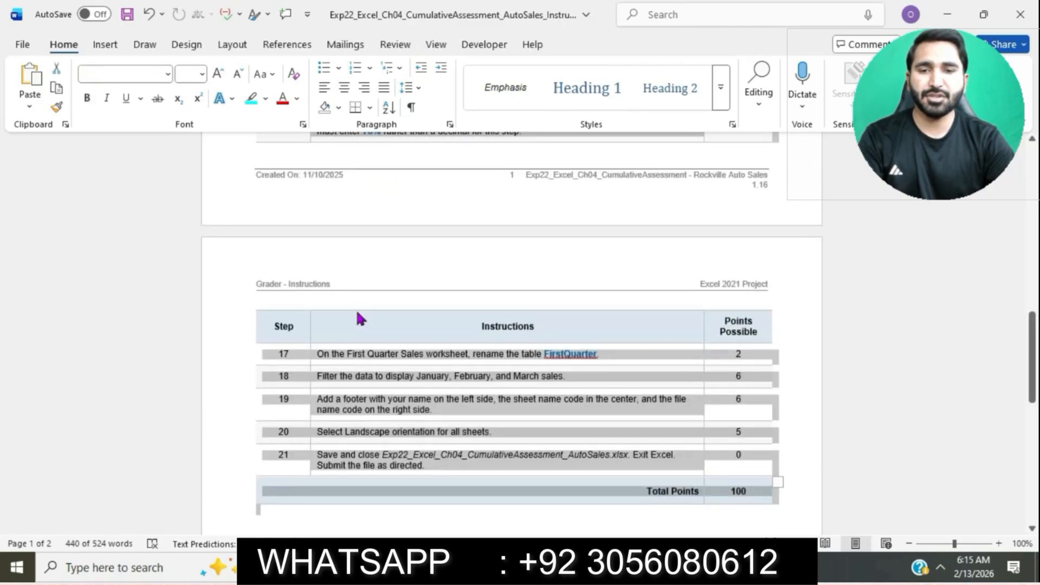
{"action": "left_click", "coordinate": [201, 74]}
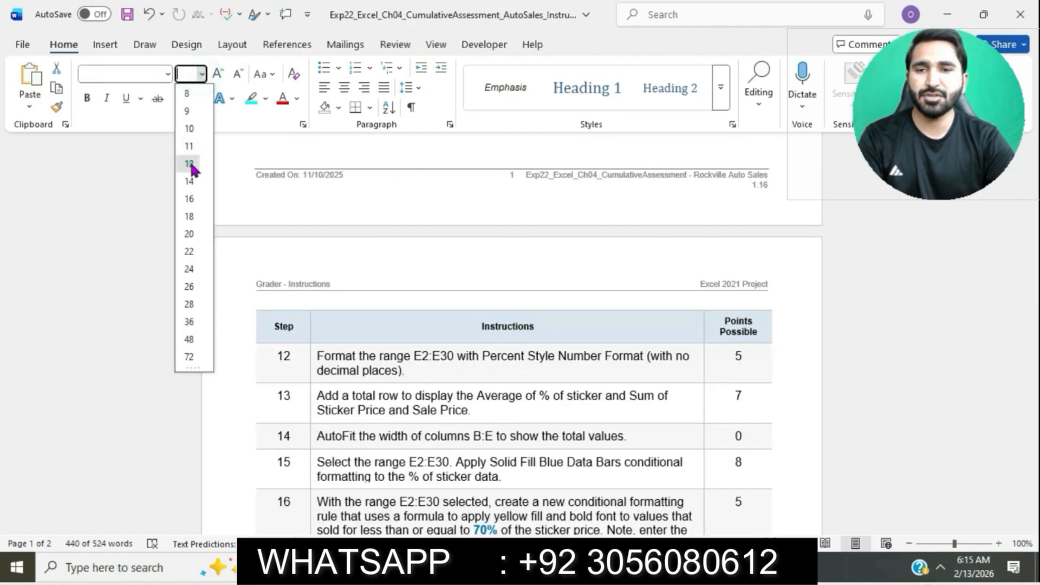
{"action": "left_click", "coordinate": [189, 164]}
{"action": "left_click", "coordinate": [529, 383]}
{"action": "scroll", "coordinate": [529, 383], "scroll_direction": "up", "scroll_amount": 15}
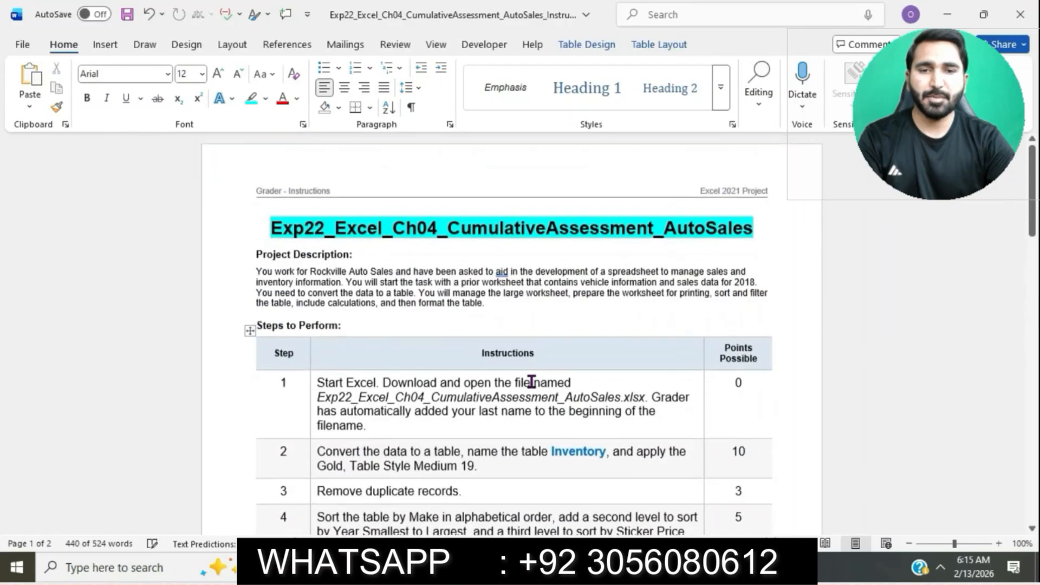
{"action": "scroll", "coordinate": [531, 382], "scroll_direction": "up", "scroll_amount": 2}
- Highlight the step 1 instruction about opening the AutoSales workbook in turquoise
{"action": "scroll", "coordinate": [541, 380], "scroll_direction": "down", "scroll_amount": 3}
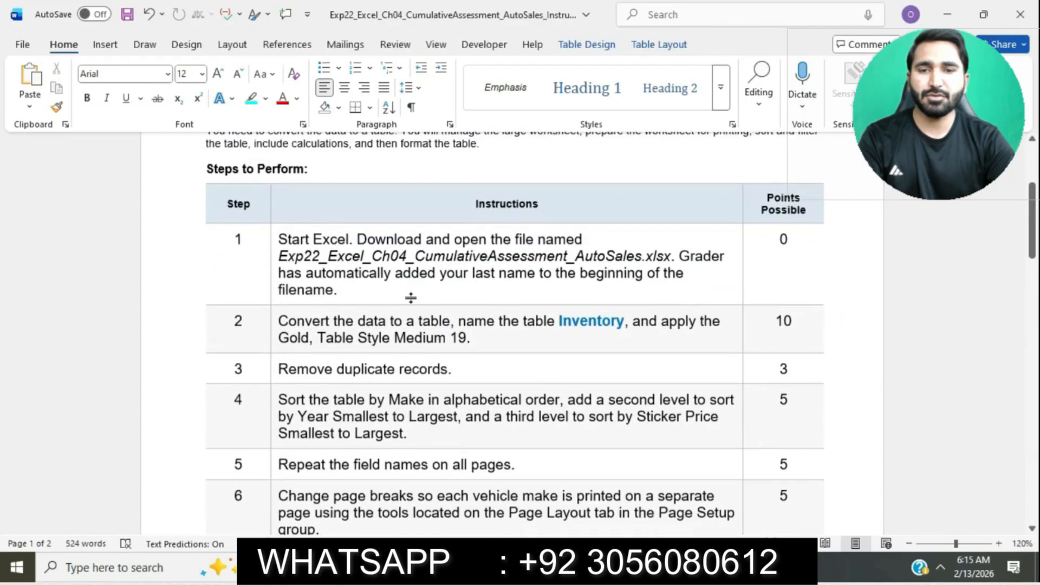
{"action": "left_click", "coordinate": [275, 239]}
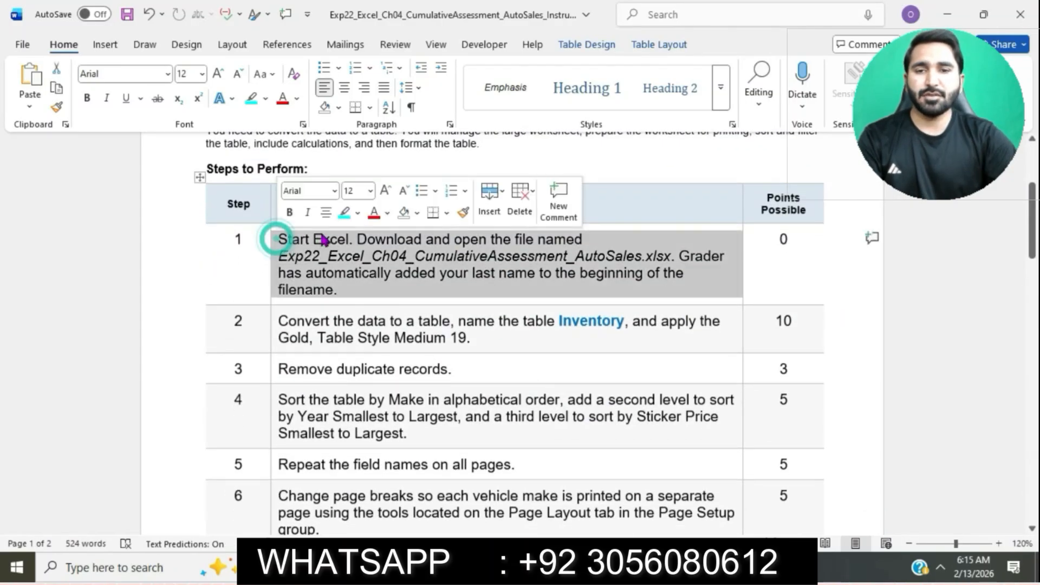
{"action": "left_click", "coordinate": [343, 212]}
{"action": "left_click", "coordinate": [367, 256]}
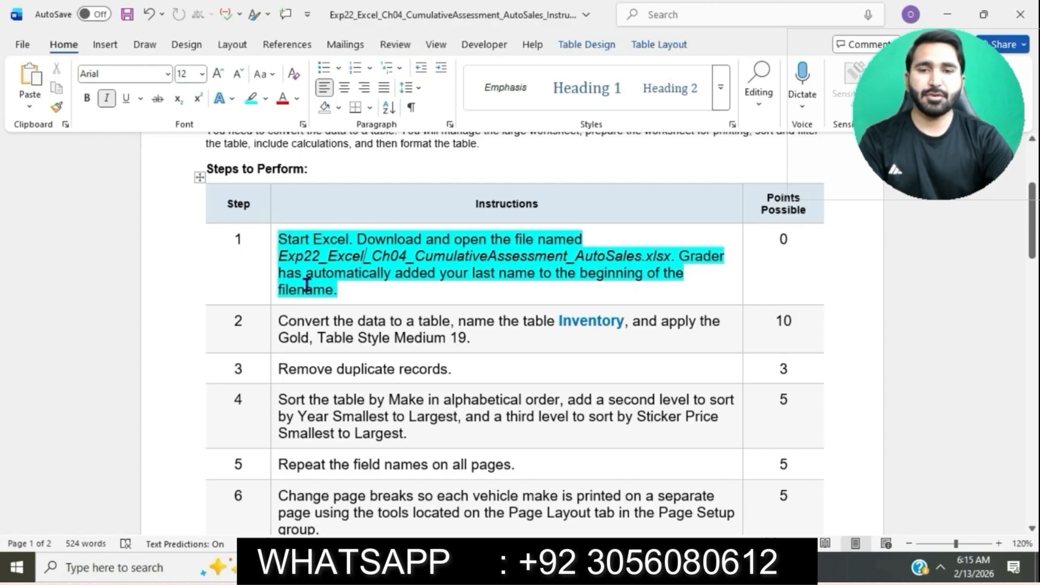
{"action": "left_click_drag", "start_coordinate": [279, 239], "coordinate": [418, 295]}
- Open the downloaded CumulativeAssessment_AutoSales workbook in Excel from the Downloads folder and enable editing
{"action": "key", "text": "alt+Tab"}
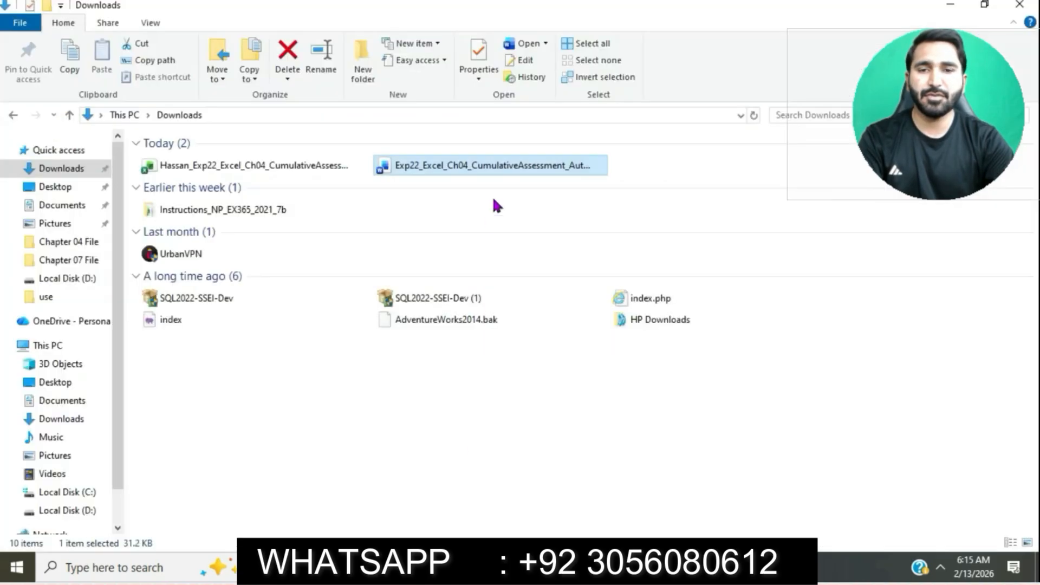
{"action": "left_click", "coordinate": [341, 166]}
{"action": "double_click", "coordinate": [343, 172]}
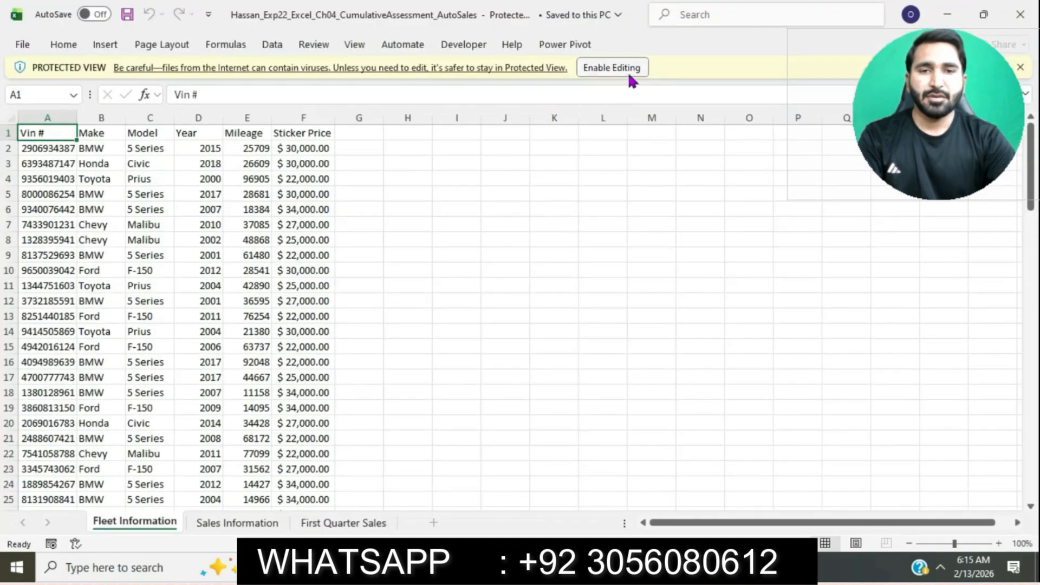
{"action": "left_click", "coordinate": [630, 75]}
- Return to the Word instructions and highlight the step 2 instruction about converting the data to a table in turquoise
{"action": "key", "text": "alt+Tab"}
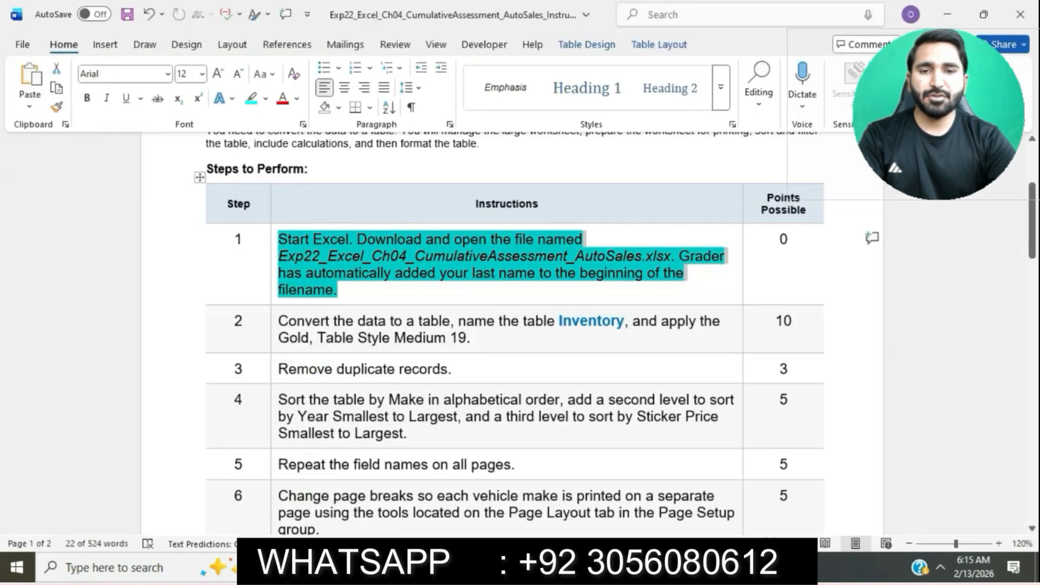
{"action": "scroll", "coordinate": [515, 362], "scroll_direction": "down", "scroll_amount": 2}
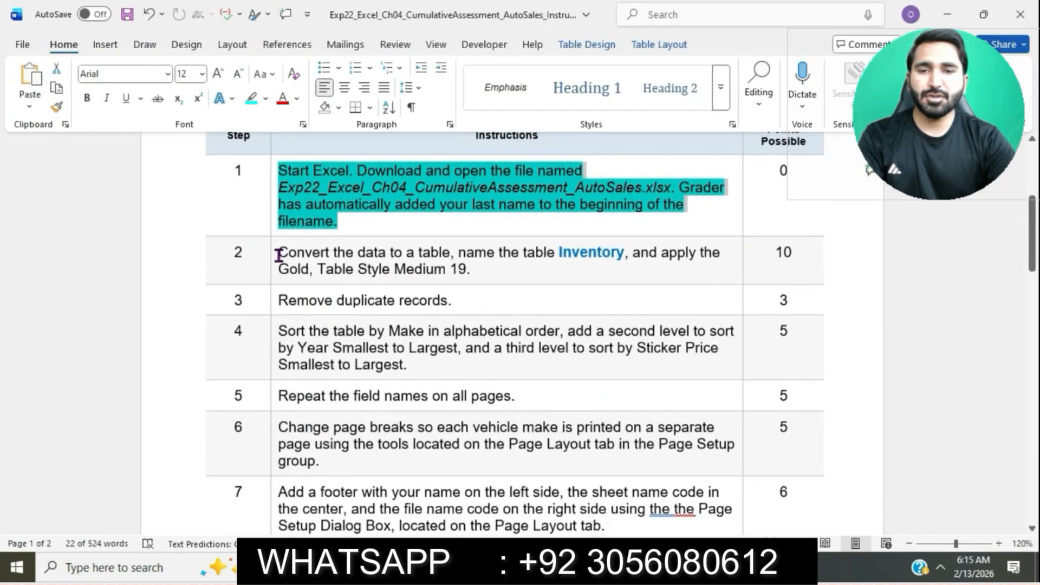
{"action": "left_click", "coordinate": [275, 257]}
{"action": "left_click", "coordinate": [347, 228]}
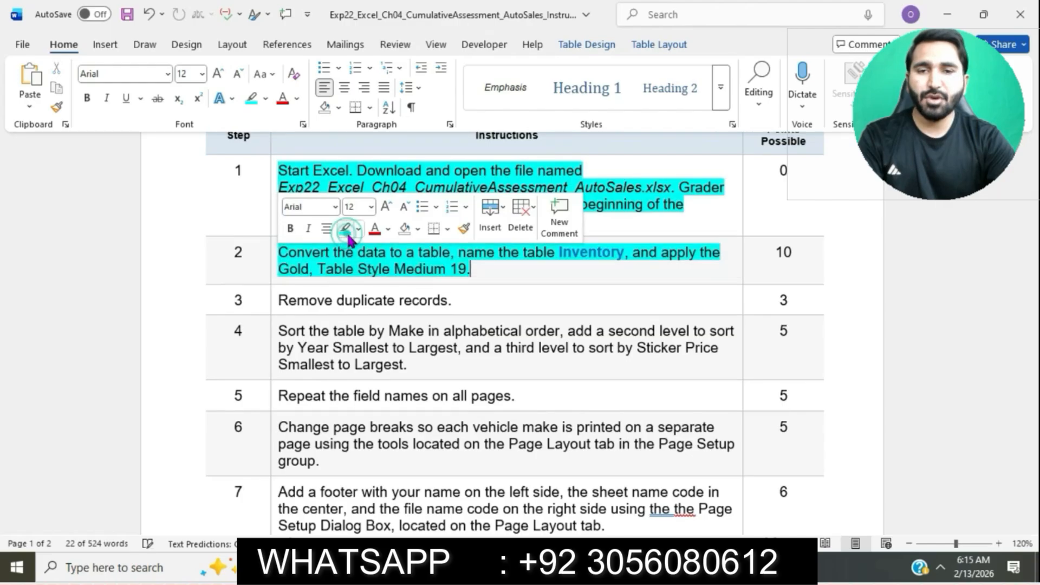
{"action": "left_click", "coordinate": [369, 265]}
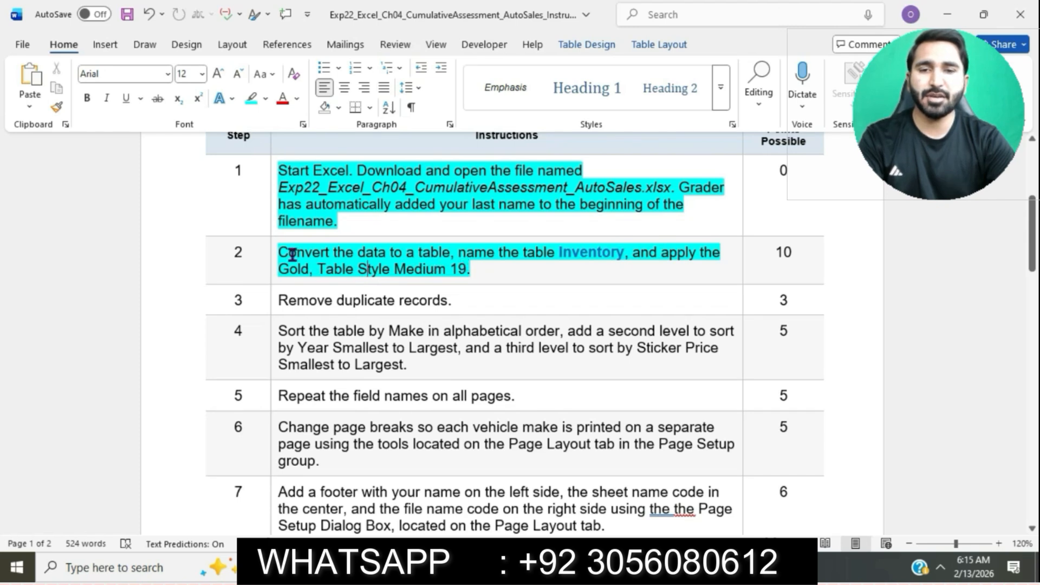
{"action": "left_click_drag", "start_coordinate": [278, 253], "coordinate": [447, 257]}
- Switch to Excel and convert the Fleet Information data in A1:F104 to a table with headers
{"action": "key", "text": "alt+Tab"}
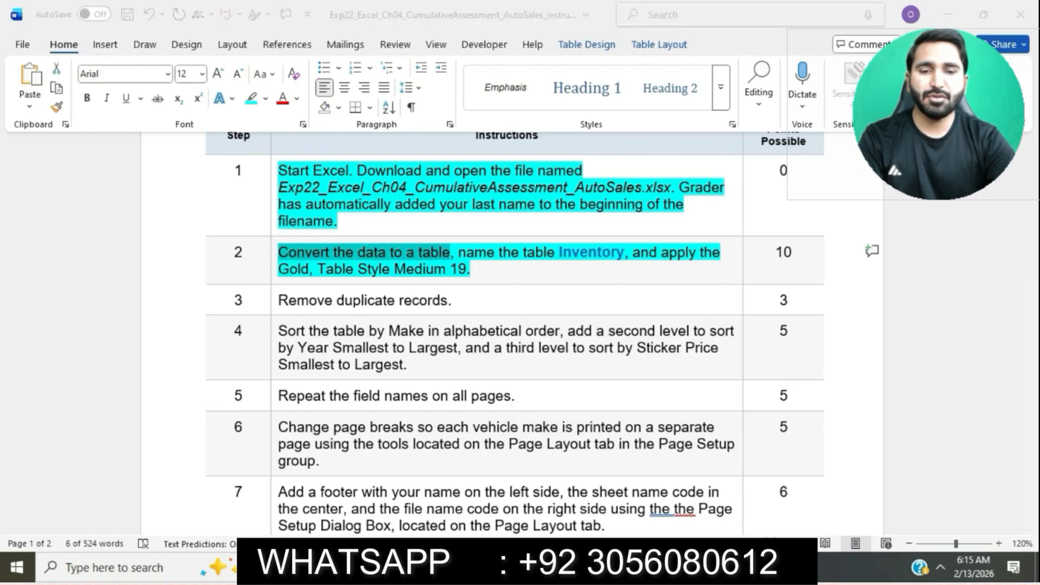
{"action": "left_click", "coordinate": [295, 313]}
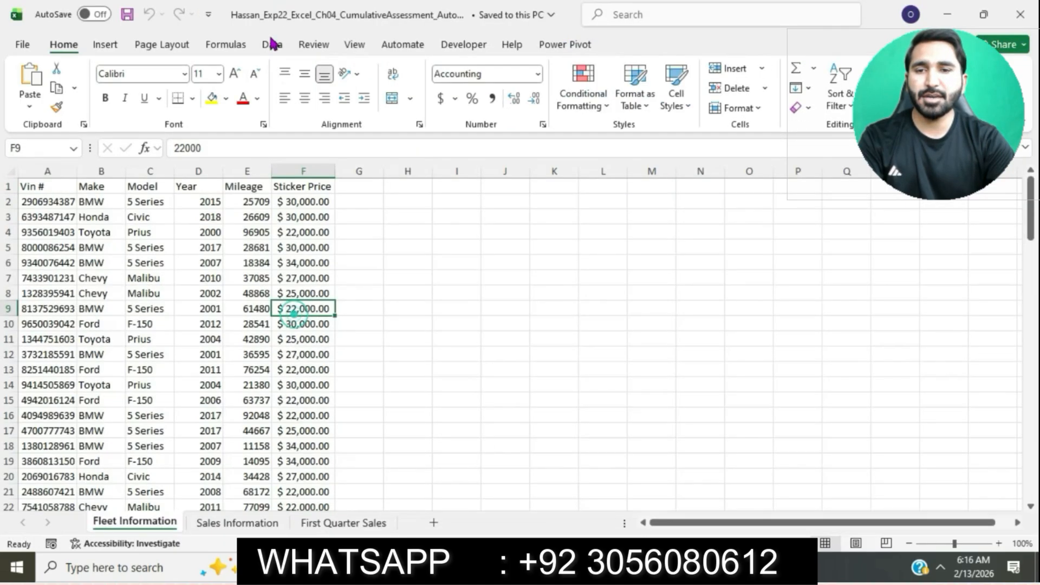
{"action": "left_click", "coordinate": [107, 43]}
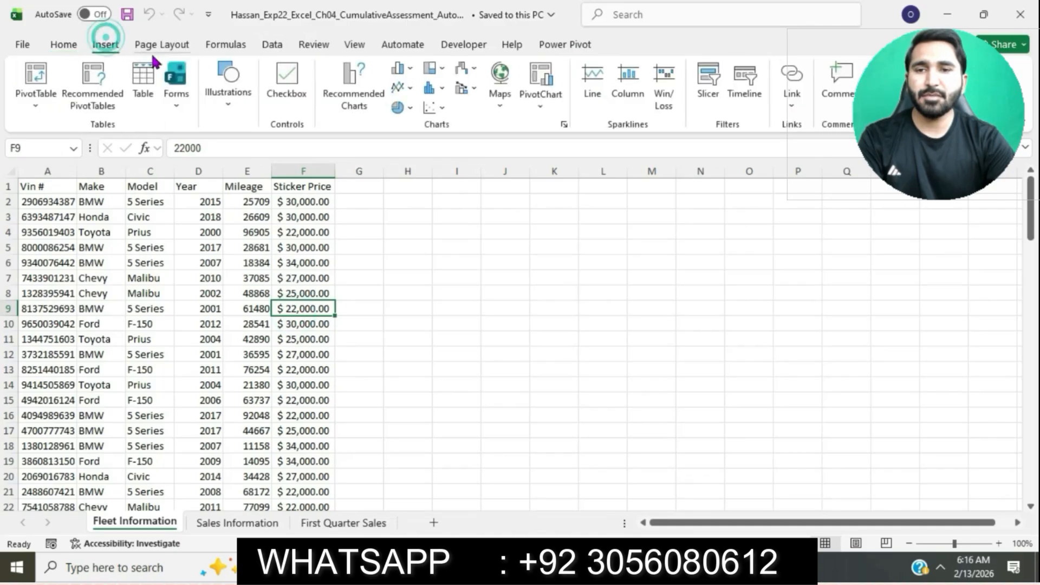
{"action": "left_click", "coordinate": [143, 79]}
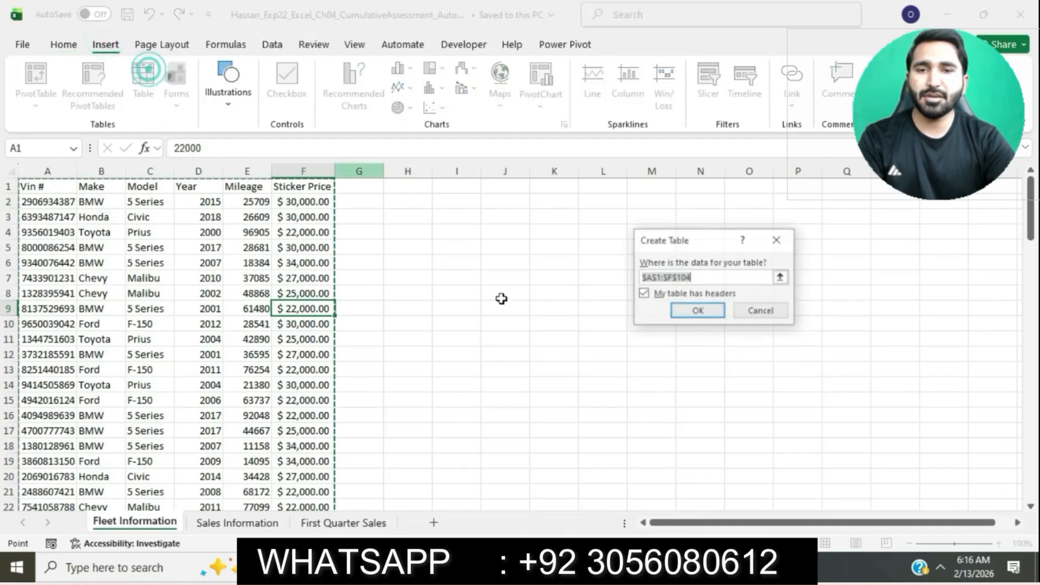
{"action": "left_click", "coordinate": [719, 312]}
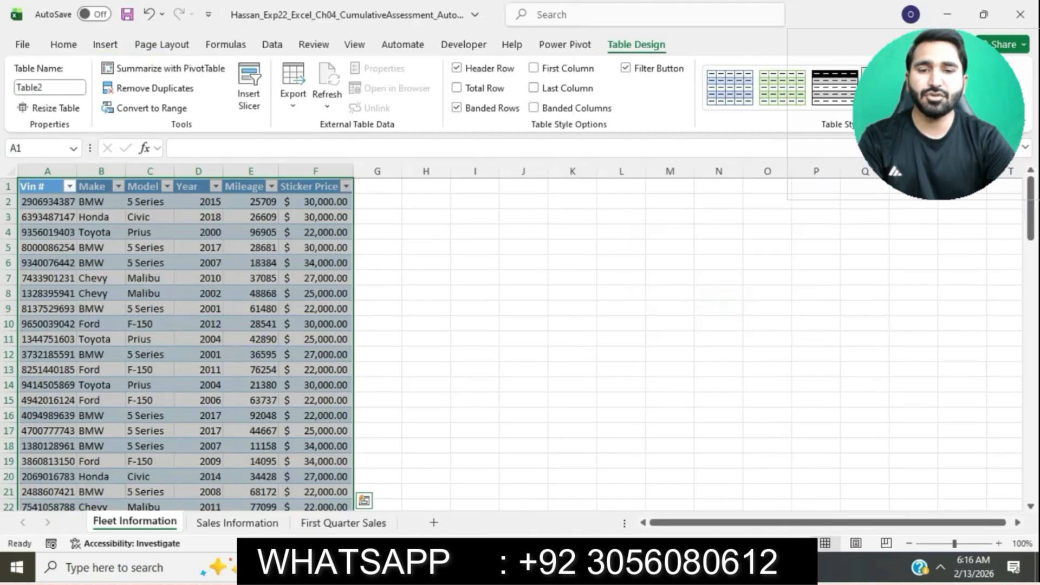
- Rename the Fleet Information table as Inventory, copying the name from step 2 of the Word instructions, and return to those instructions
{"action": "left_click", "coordinate": [559, 567]}
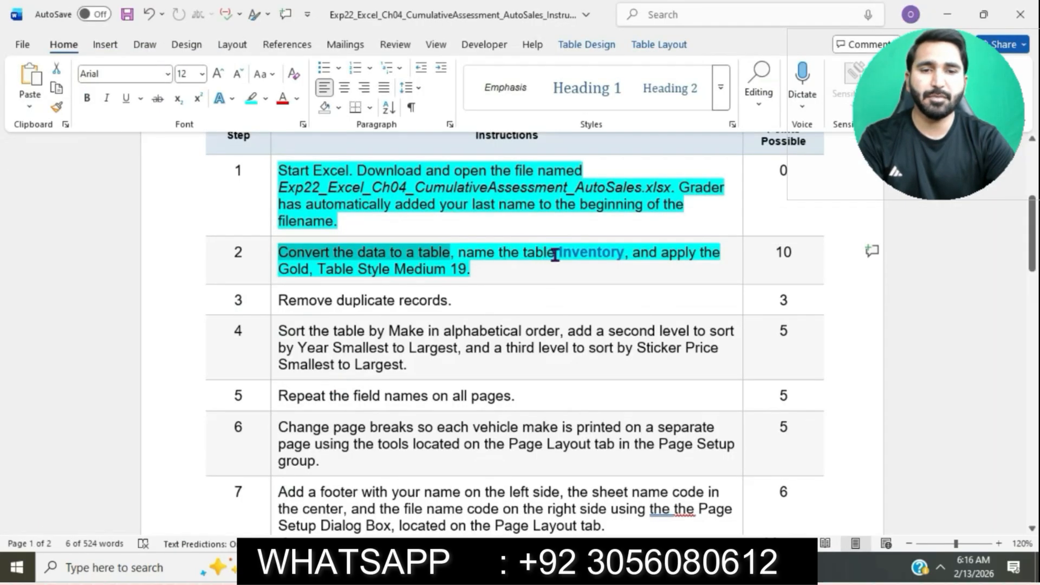
{"action": "left_click_drag", "start_coordinate": [560, 254], "coordinate": [621, 255]}
{"action": "key", "text": "ctrl+c"}
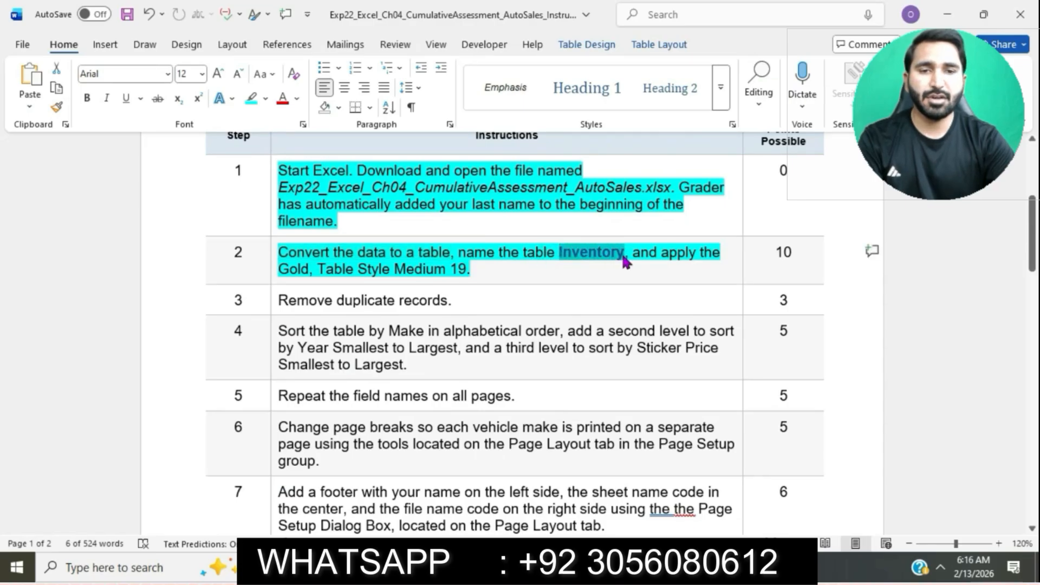
{"action": "key", "text": "alt+Tab"}
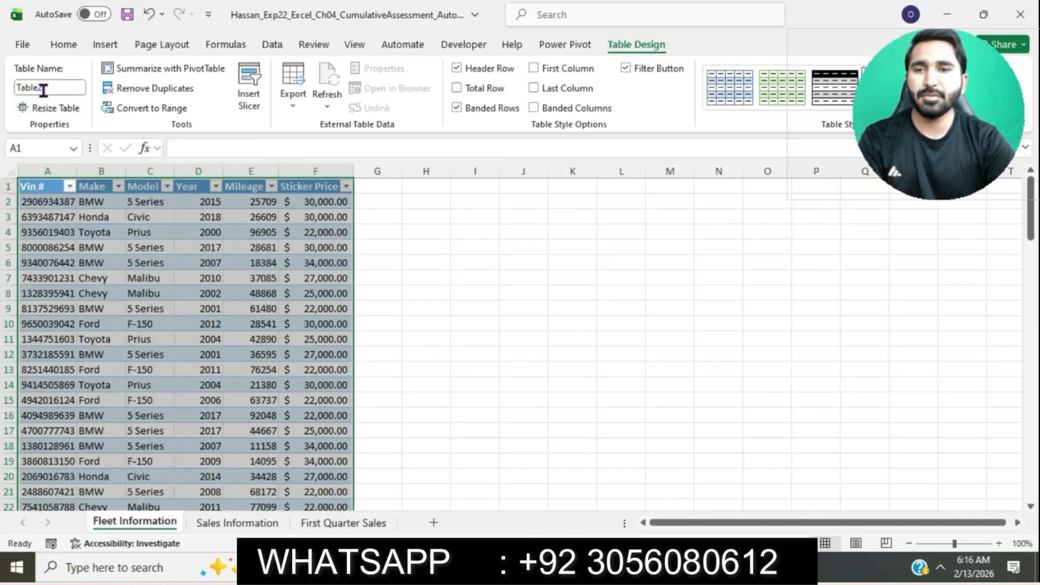
{"action": "left_click", "coordinate": [43, 90]}
{"action": "key", "text": "ctrl+v"}
{"action": "key", "text": "Return"}
{"action": "left_click", "coordinate": [546, 566]}
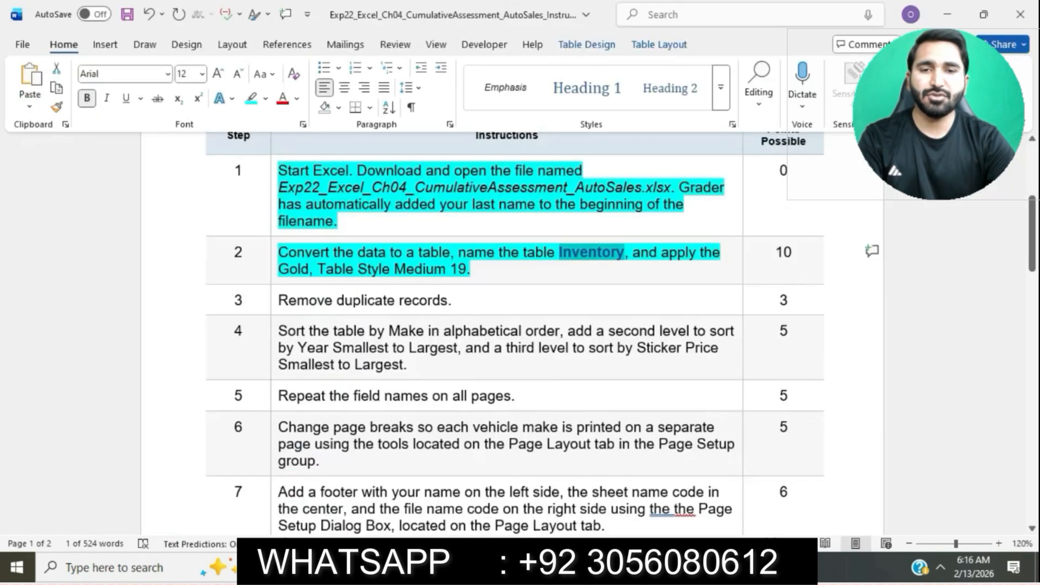
- Consult step 2's table style requirement, switch to Excel, and apply the blue style in the second Medium row to the Inventory table
{"action": "left_click_drag", "start_coordinate": [638, 252], "coordinate": [655, 274]}
{"action": "left_click", "coordinate": [542, 567]}
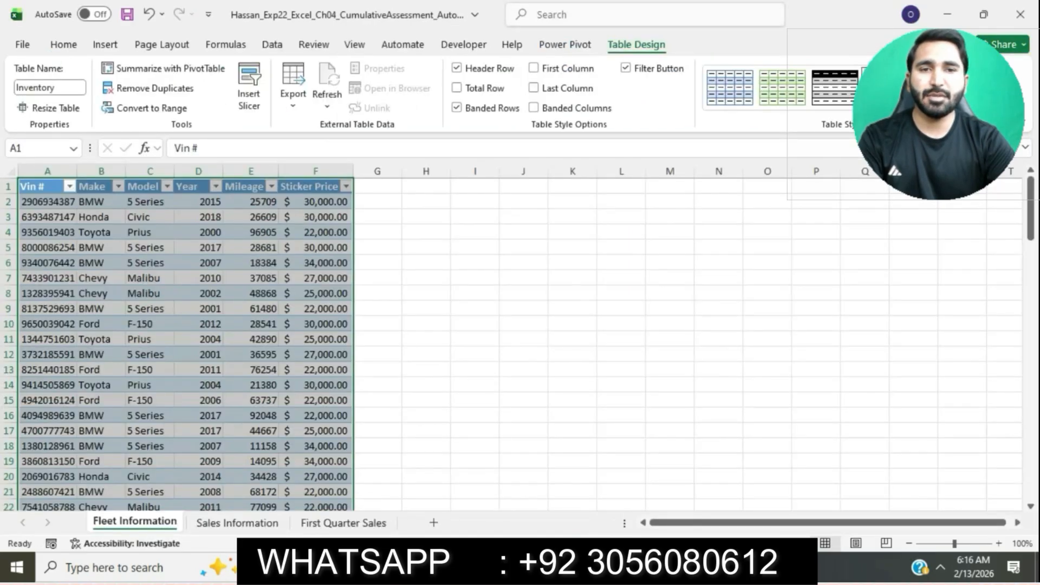
{"action": "left_click", "coordinate": [978, 104]}
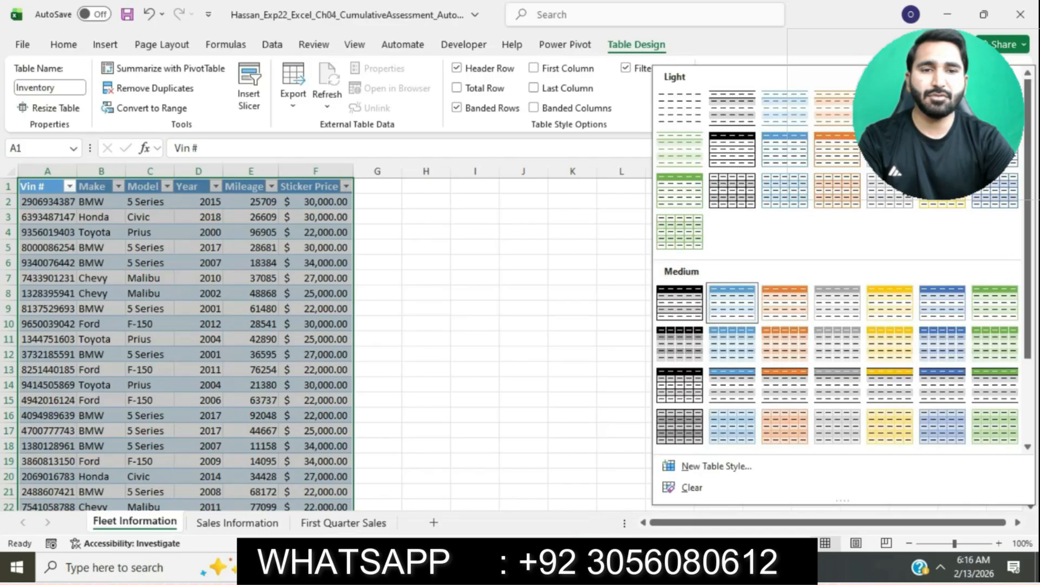
{"action": "scroll", "coordinate": [851, 260], "scroll_direction": "down", "scroll_amount": 3}
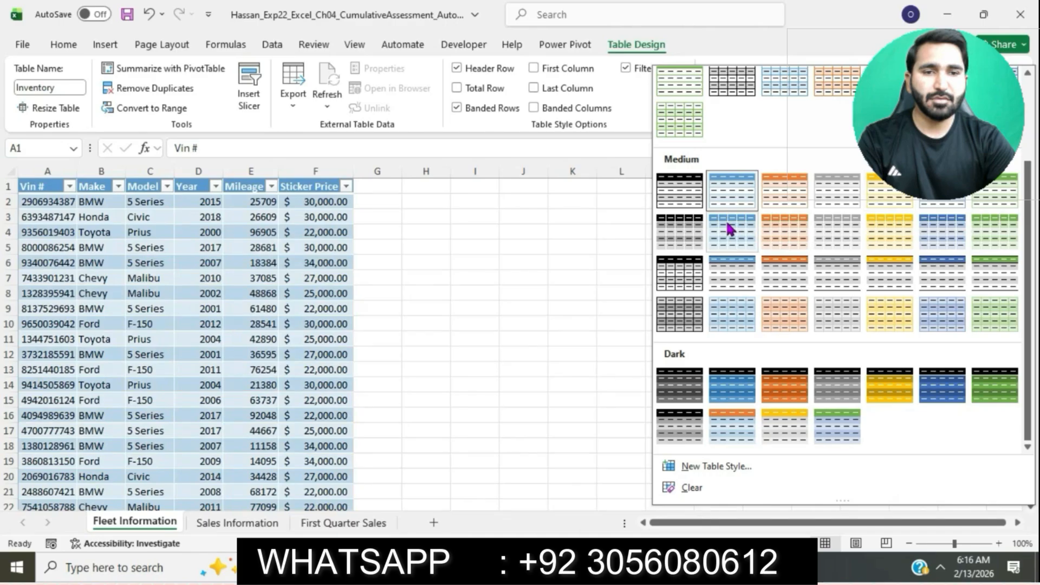
{"action": "left_click", "coordinate": [729, 229]}
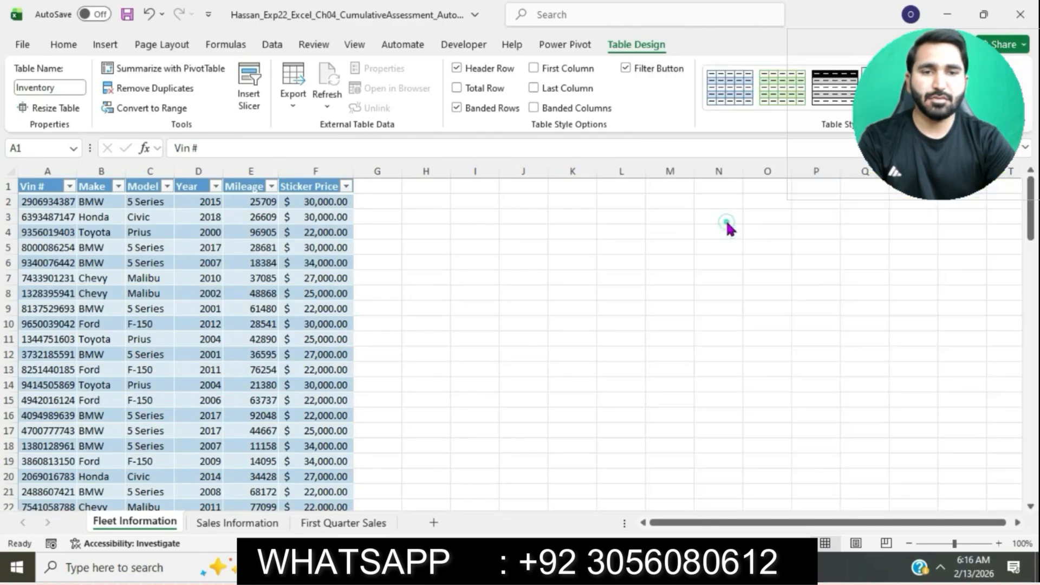
- Switch to the Word instructions and highlight the step 3 instruction about removing duplicate records in turquoise
{"action": "key", "text": "alt+Tab"}
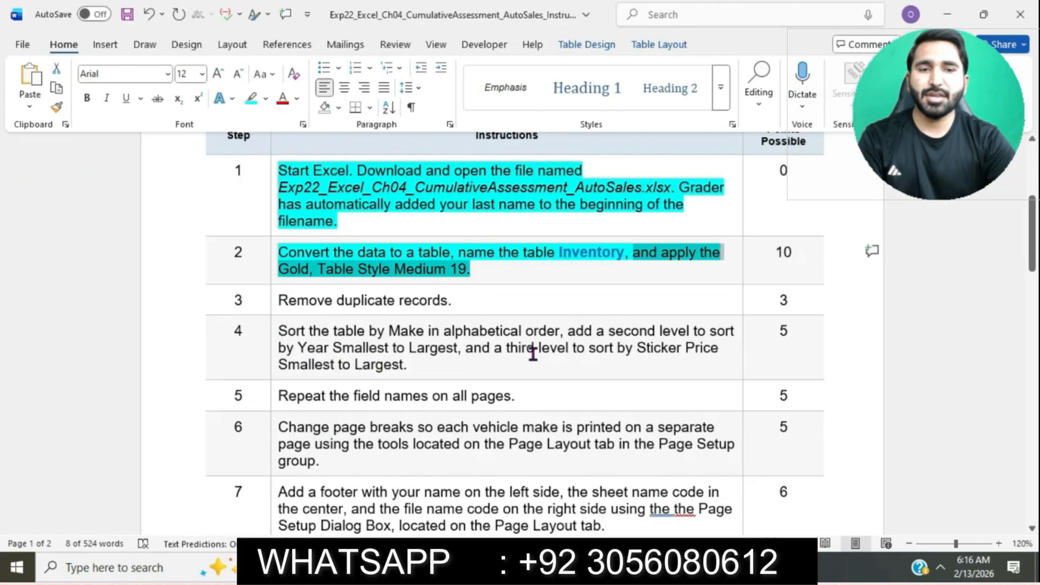
{"action": "left_click", "coordinate": [507, 306]}
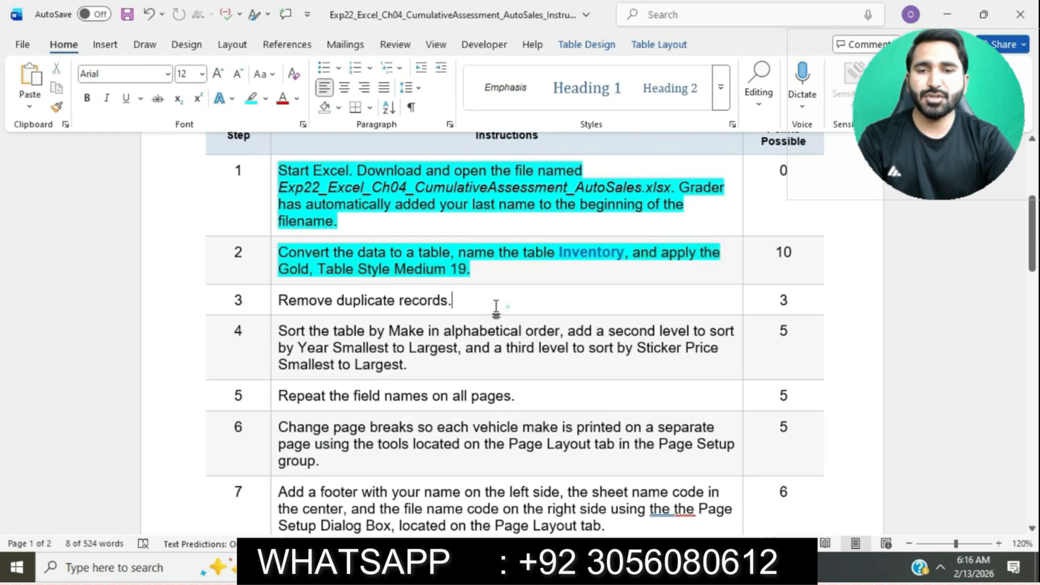
{"action": "left_click", "coordinate": [276, 300]}
{"action": "left_click", "coordinate": [340, 273]}
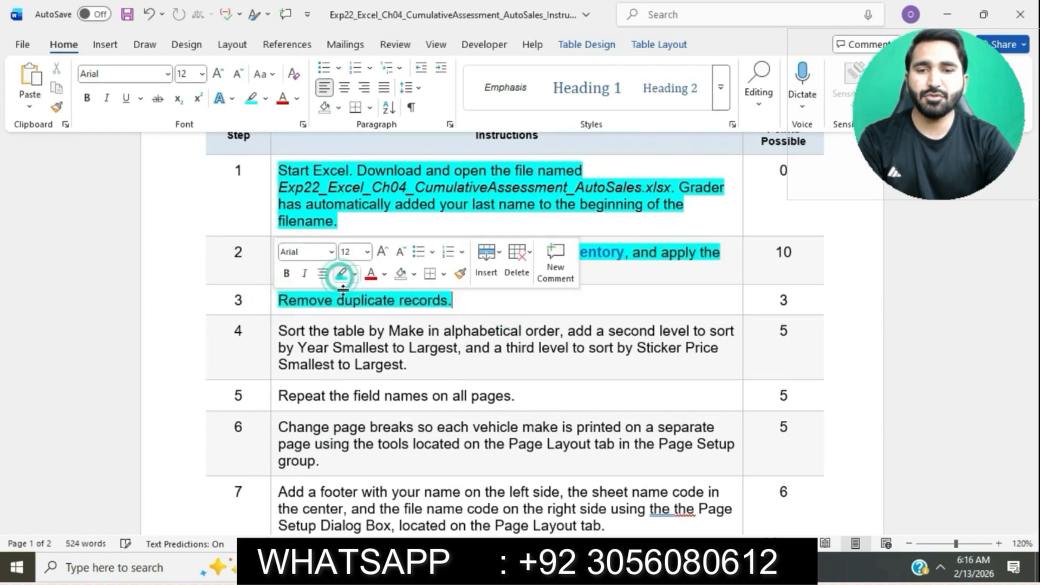
{"action": "left_click", "coordinate": [344, 300]}
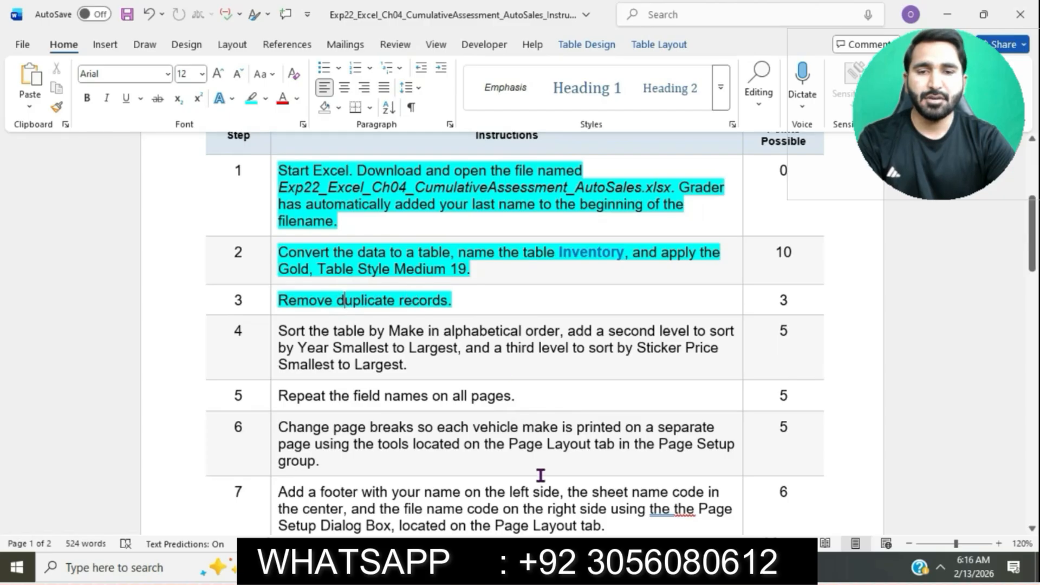
- Switch to Excel and remove duplicate records from the Inventory table, comparing all columns
{"action": "key", "text": "alt+Tab"}
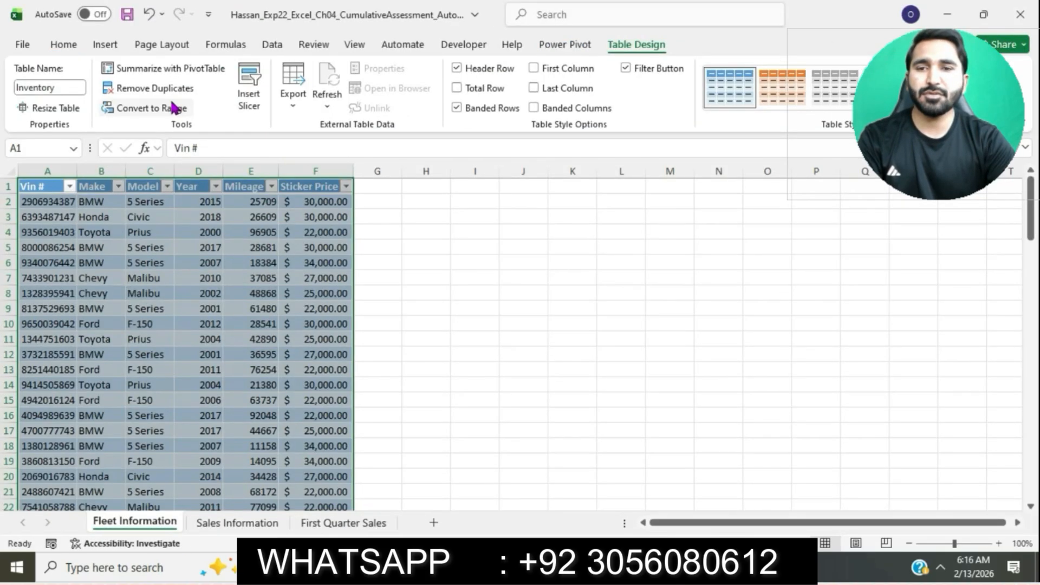
{"action": "left_click", "coordinate": [154, 88]}
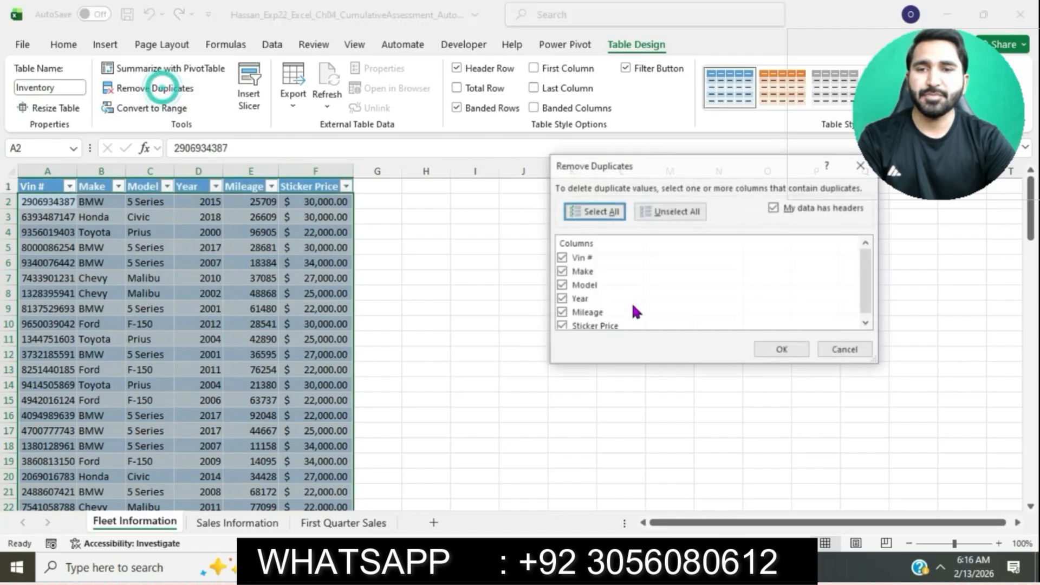
{"action": "left_click", "coordinate": [783, 351]}
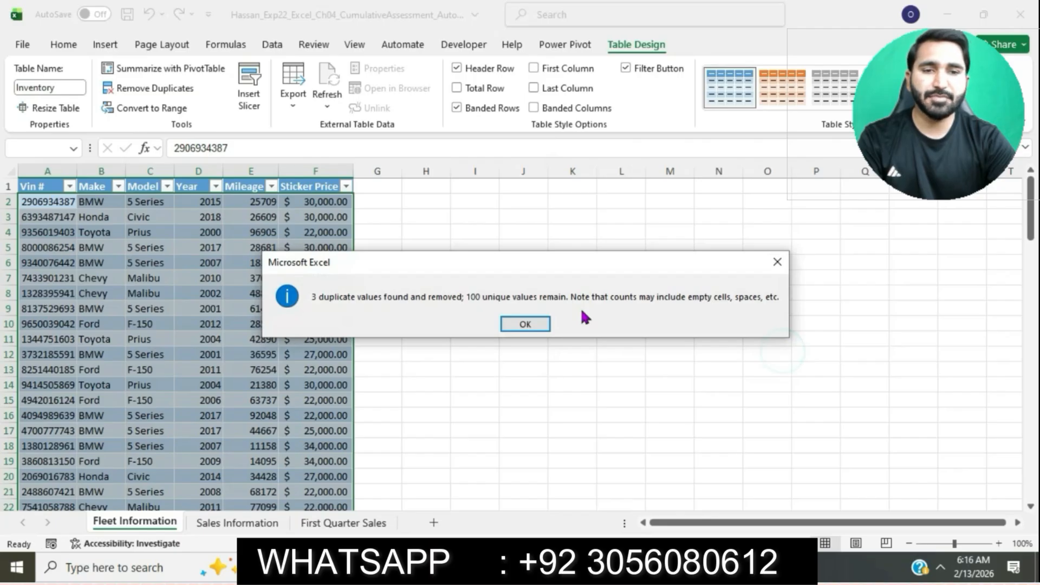
{"action": "left_click", "coordinate": [536, 322]}
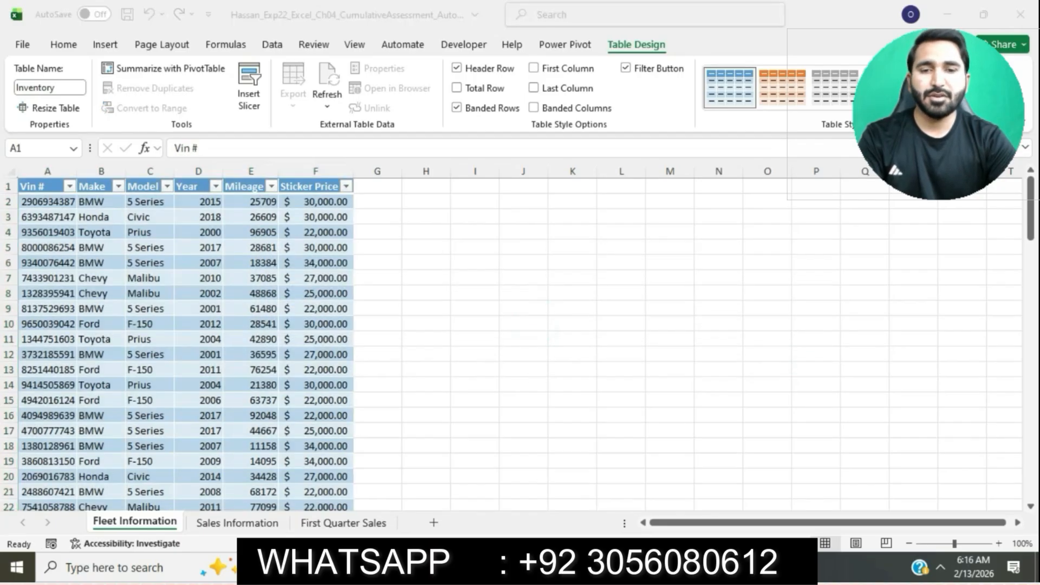
- Return to the Word instructions, highlight the step 4 sorting instruction in turquoise, and select its phrase about sorting by Make
{"action": "key", "text": "alt+Tab"}
{"action": "scroll", "coordinate": [536, 301], "scroll_direction": "down", "scroll_amount": 2}
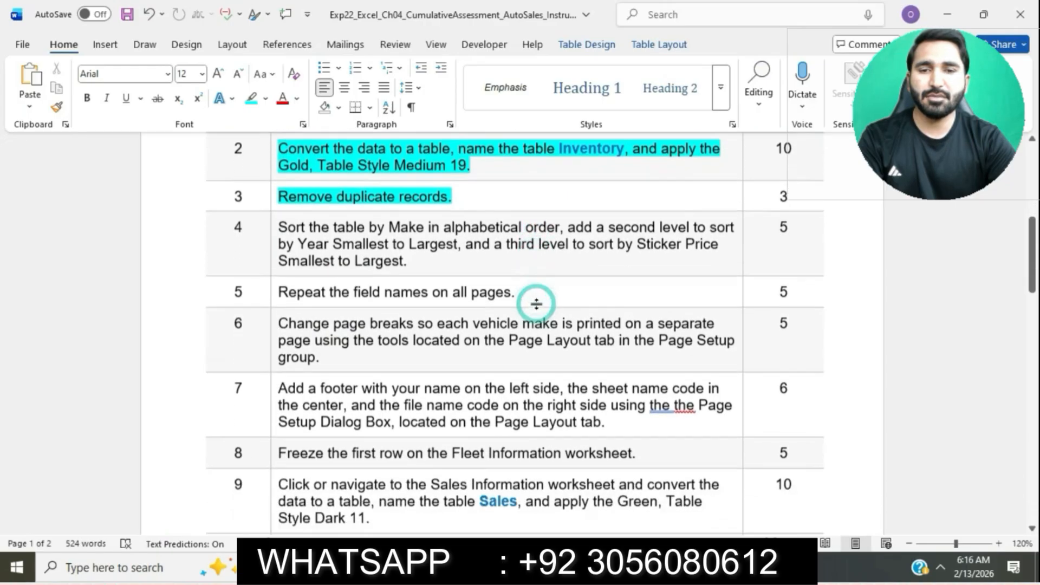
{"action": "left_click", "coordinate": [275, 218]}
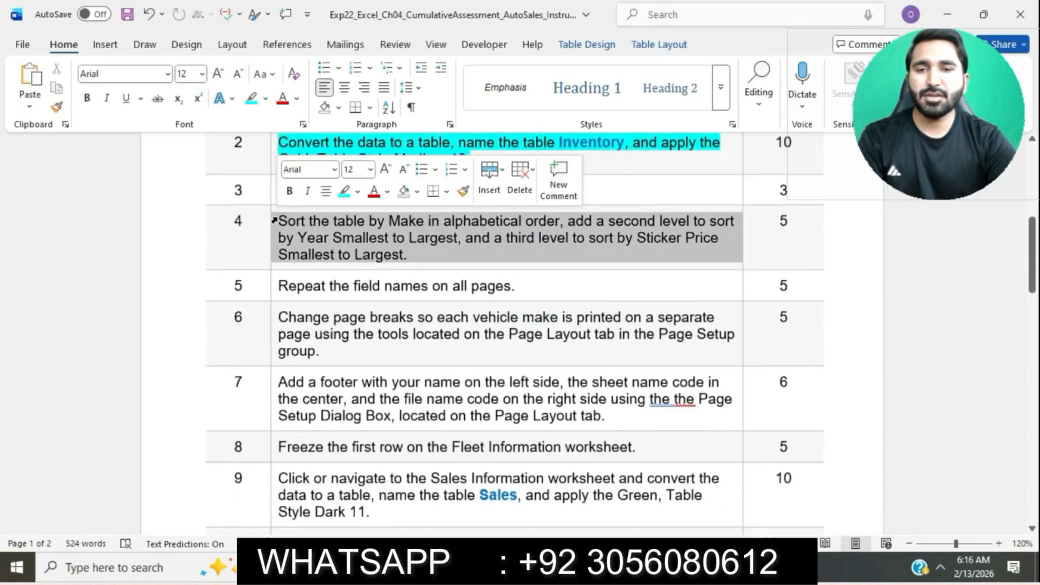
{"action": "left_click", "coordinate": [340, 192]}
{"action": "left_click", "coordinate": [357, 245]}
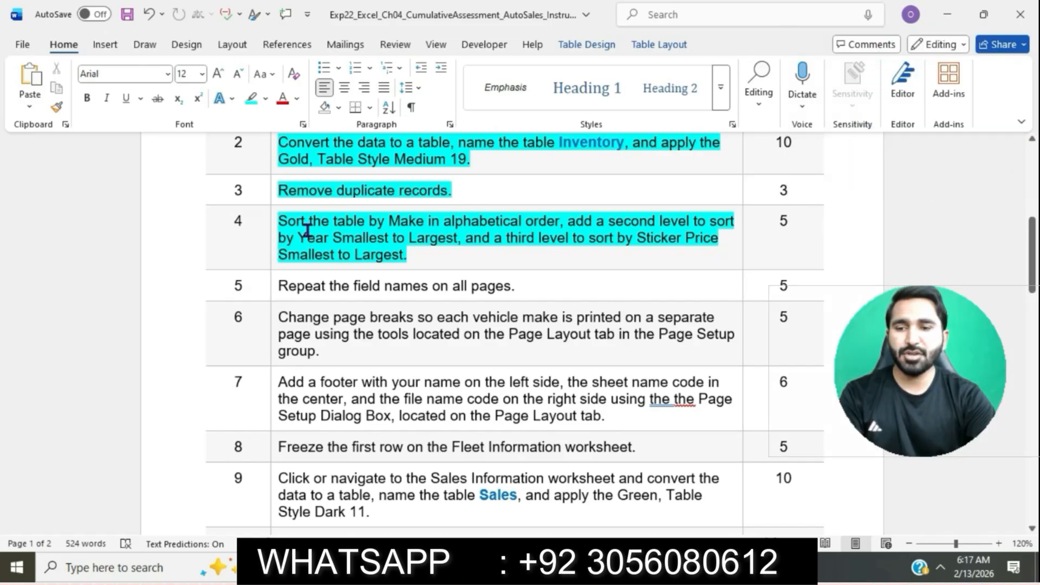
{"action": "left_click_drag", "start_coordinate": [279, 222], "coordinate": [552, 223]}
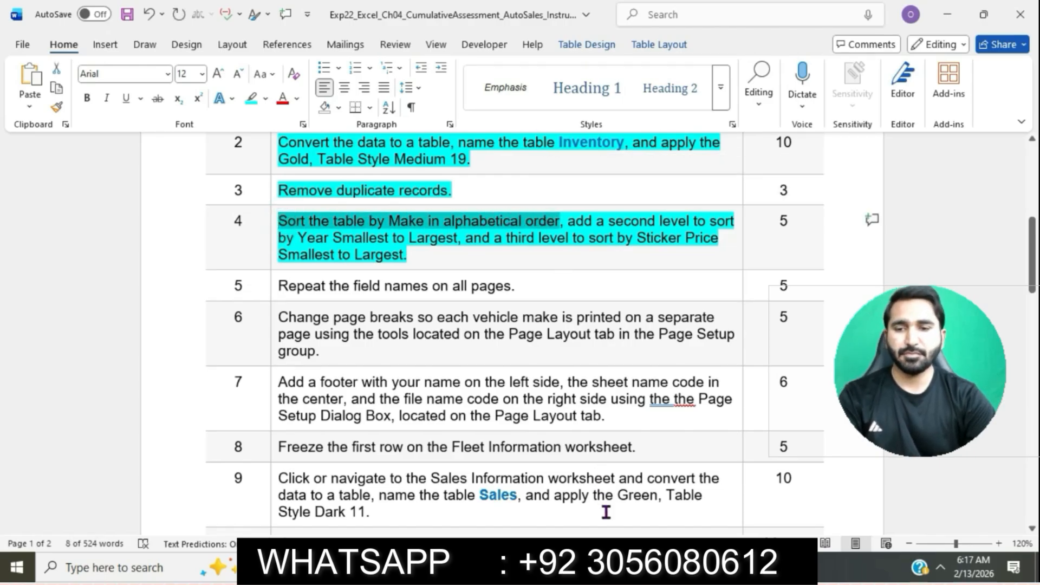
- Switch to Excel and set up a custom sort of the Inventory table by Make, A to Z
{"action": "key", "text": "alt+Tab"}
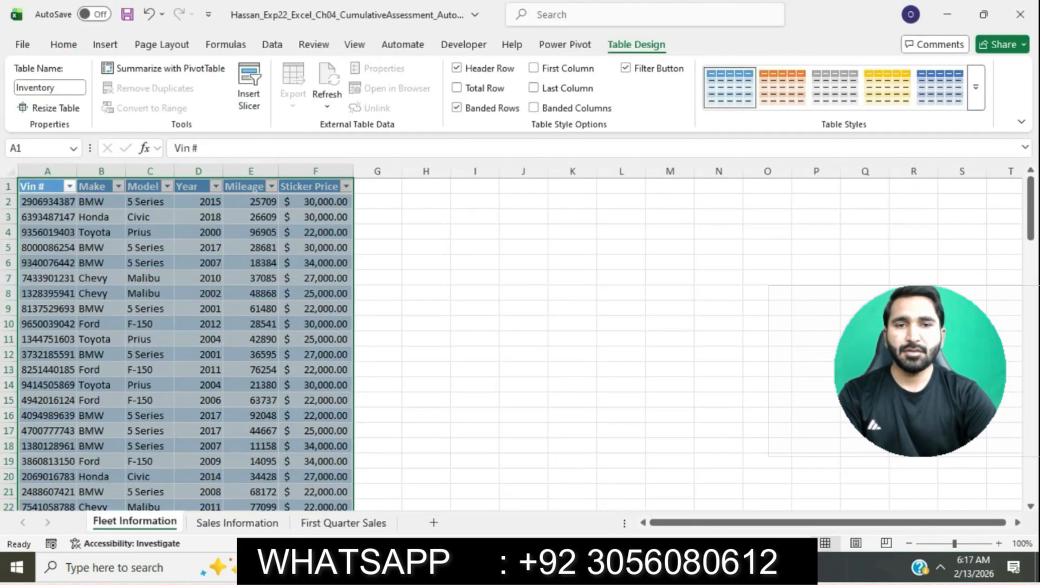
{"action": "key", "text": "alt+Tab"}
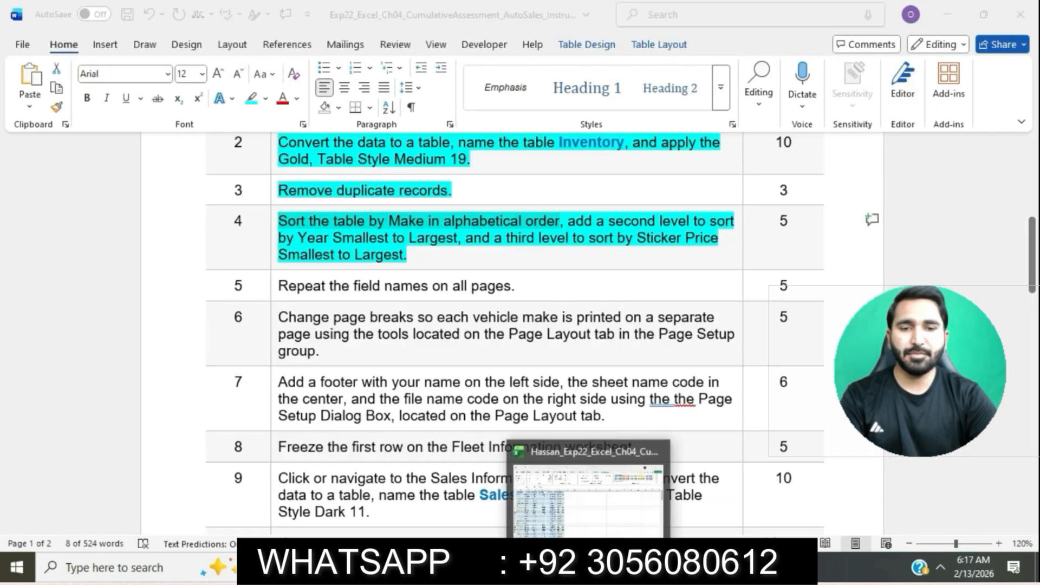
{"action": "left_click", "coordinate": [591, 567]}
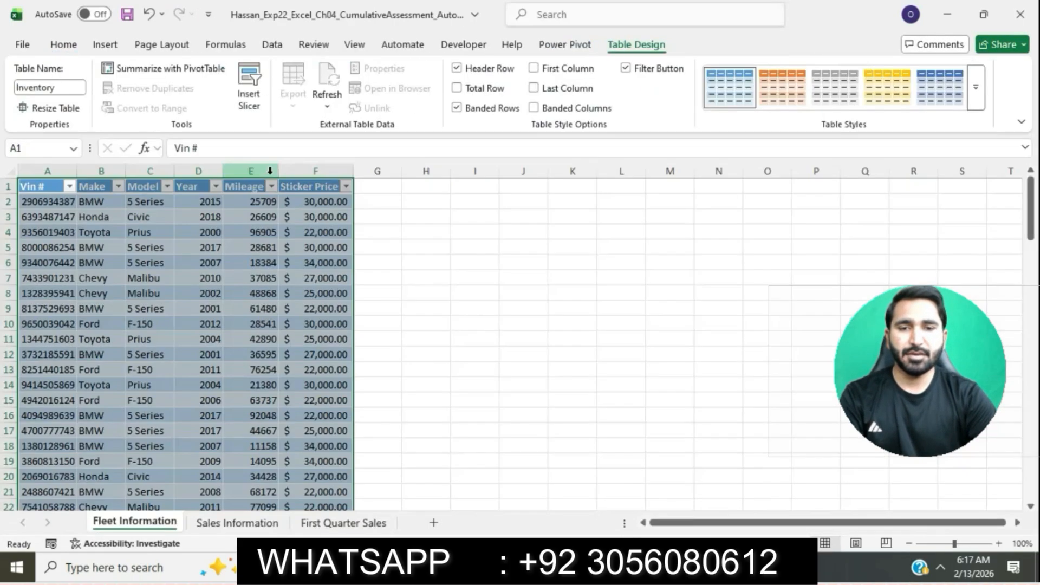
{"action": "left_click", "coordinate": [68, 43]}
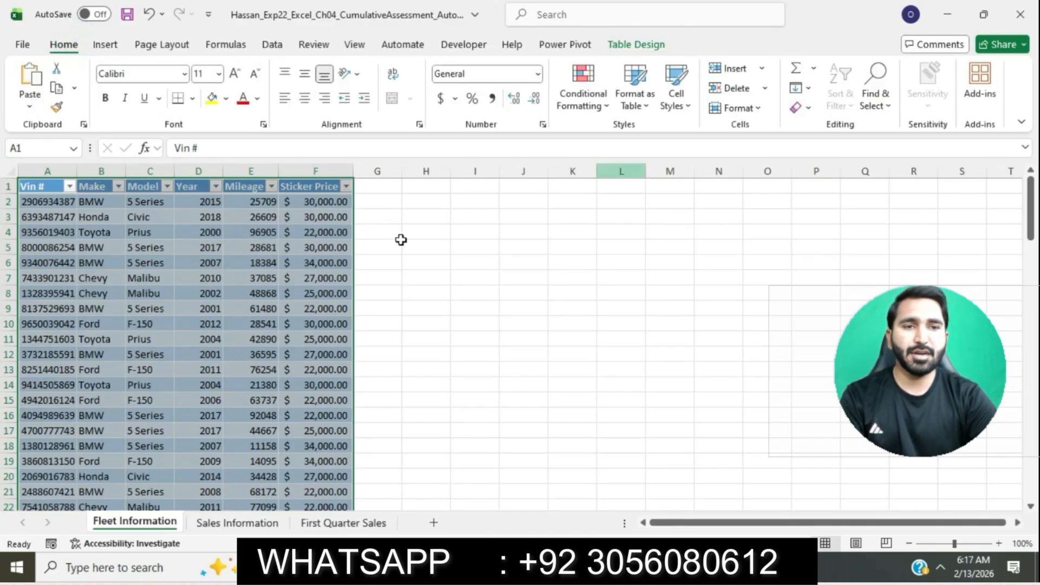
{"action": "left_click", "coordinate": [341, 260]}
{"action": "left_click", "coordinate": [841, 97]}
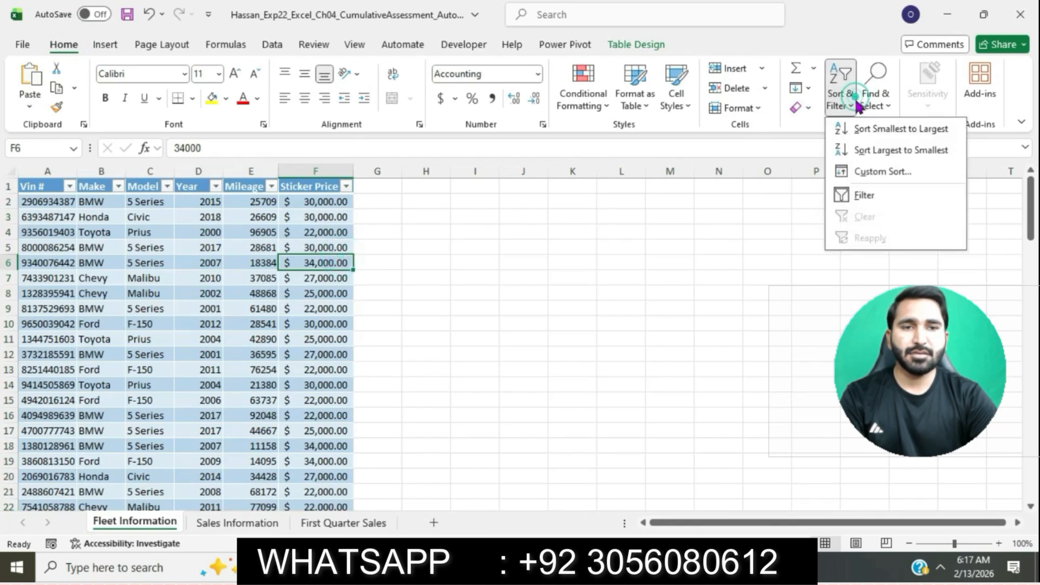
{"action": "left_click", "coordinate": [883, 172]}
{"action": "left_click", "coordinate": [629, 235]}
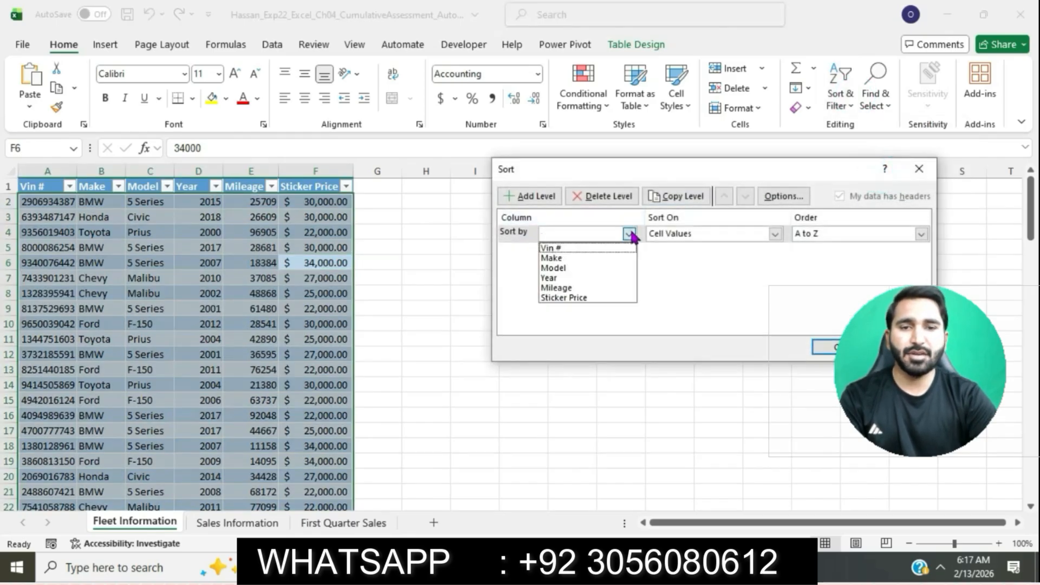
{"action": "left_click", "coordinate": [578, 258]}
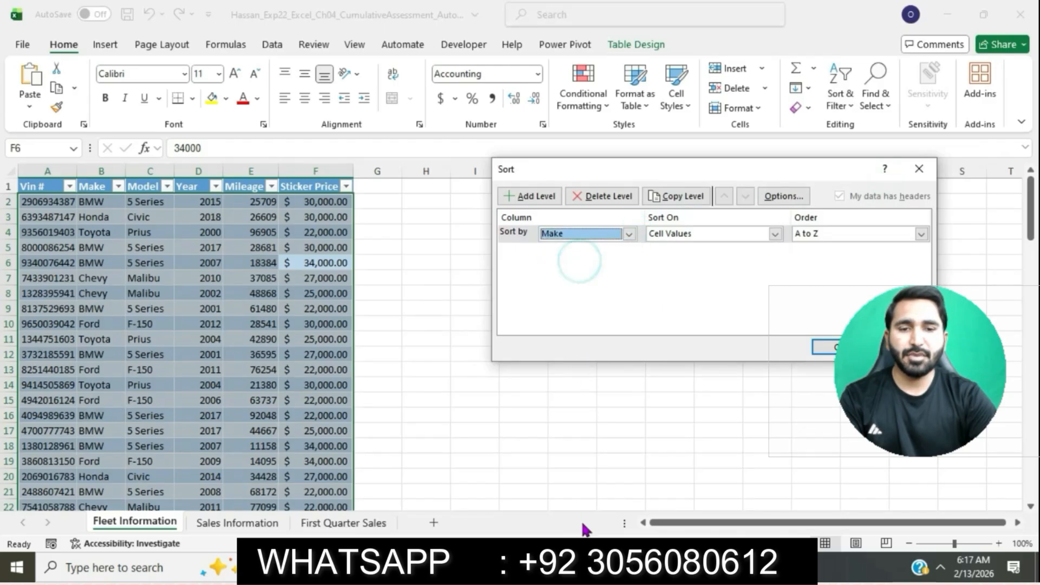
- Check the second sort level in the Word instructions and add a level in Excel for Year, Smallest to Largest
{"action": "left_click", "coordinate": [586, 566]}
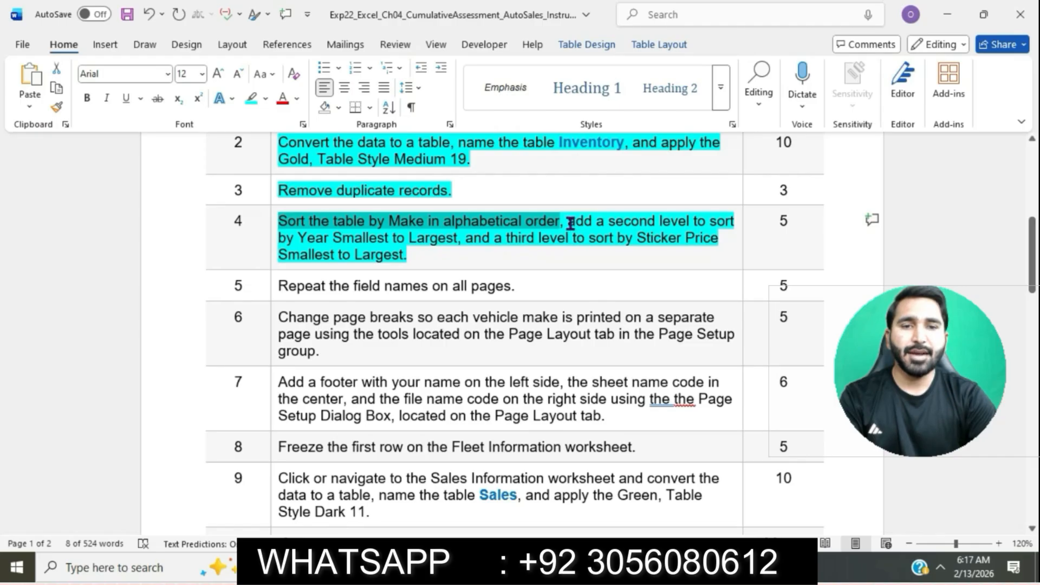
{"action": "left_click_drag", "start_coordinate": [570, 223], "coordinate": [469, 246]}
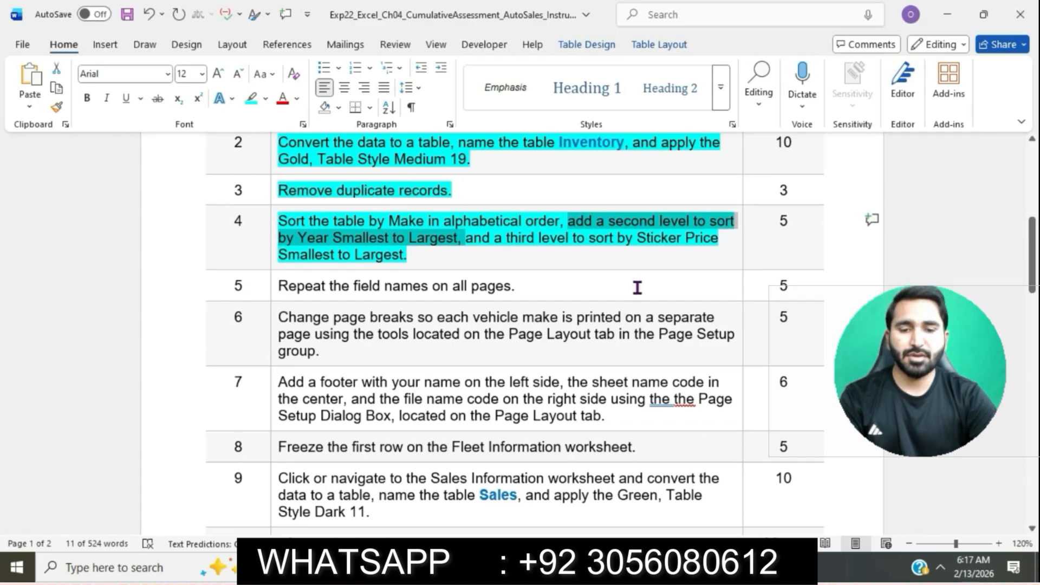
{"action": "left_click", "coordinate": [520, 568]}
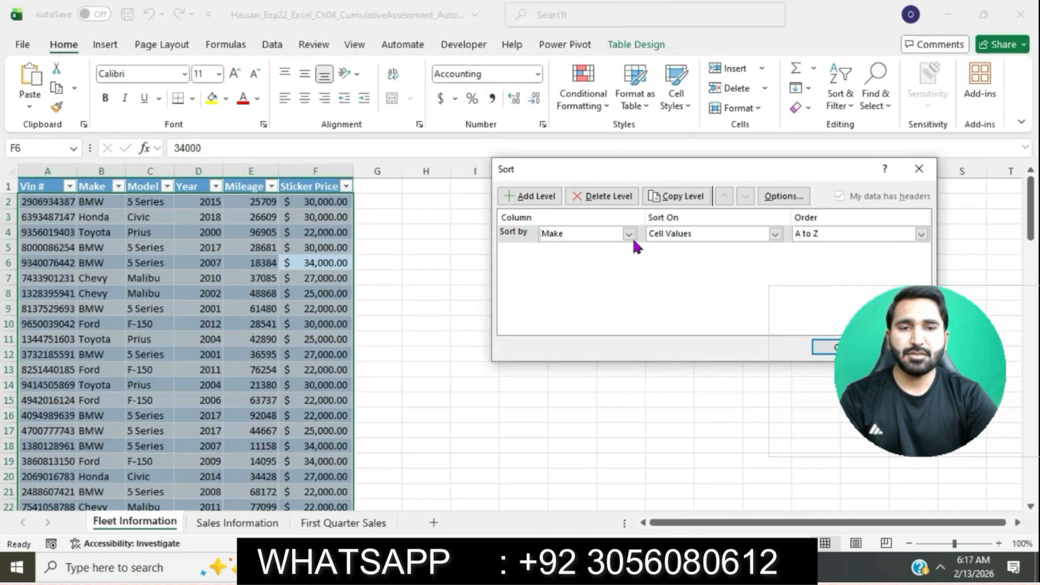
{"action": "left_click", "coordinate": [529, 196]}
{"action": "left_click", "coordinate": [628, 251]}
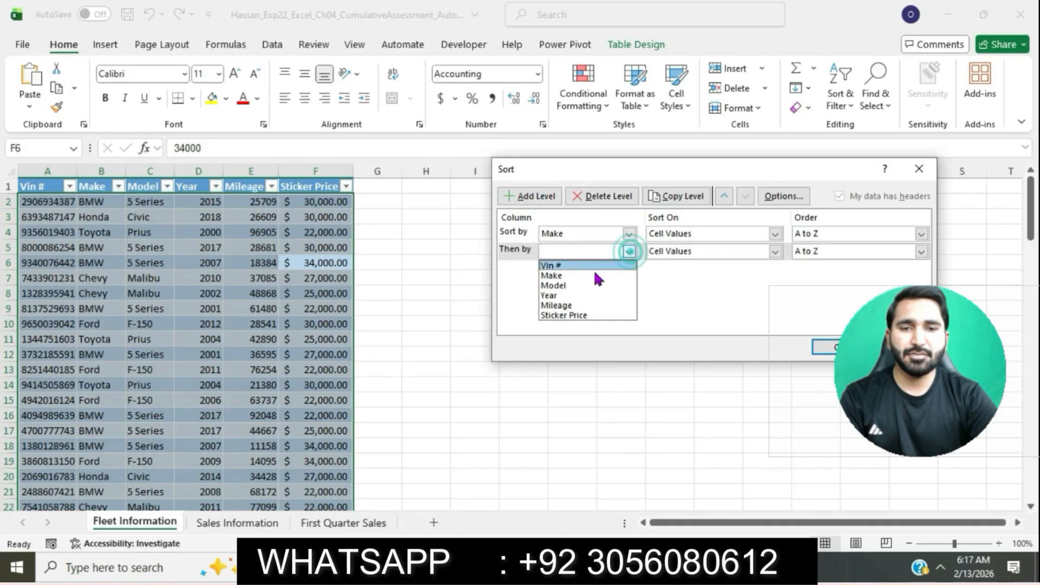
{"action": "left_click", "coordinate": [551, 295]}
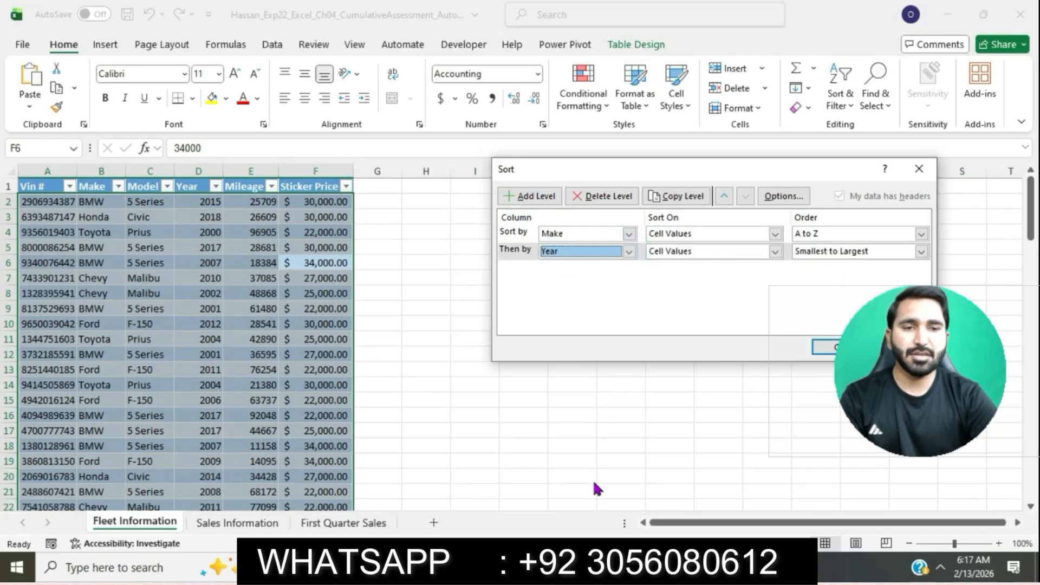
- Check the third sort level in the Word instructions and add a level in Excel for Sticker Price, Smallest to Largest
{"action": "mouse_move", "coordinate": [542, 567]}
{"action": "left_click", "coordinate": [548, 487]}
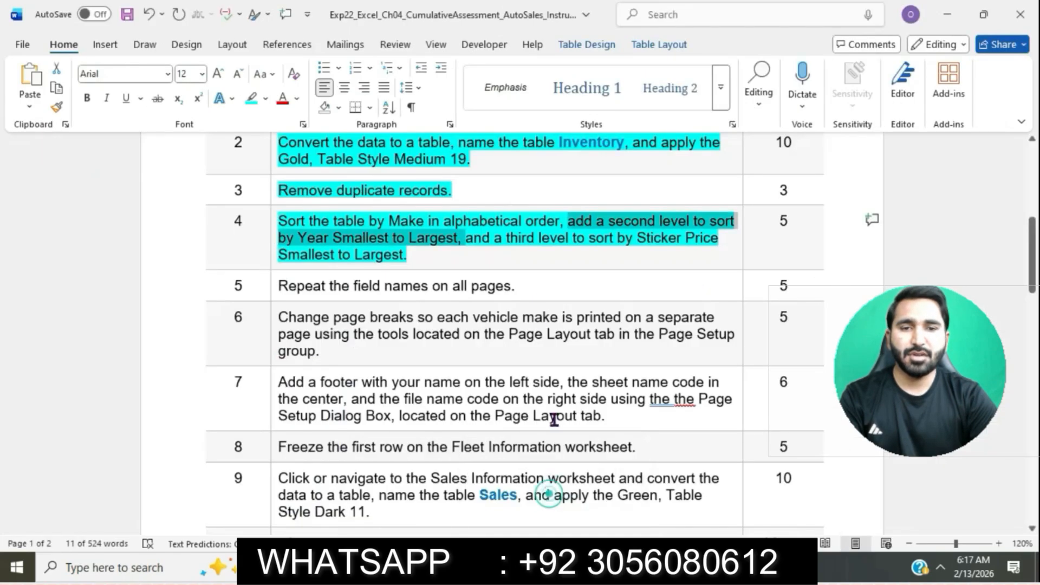
{"action": "left_click_drag", "start_coordinate": [466, 239], "coordinate": [681, 250]}
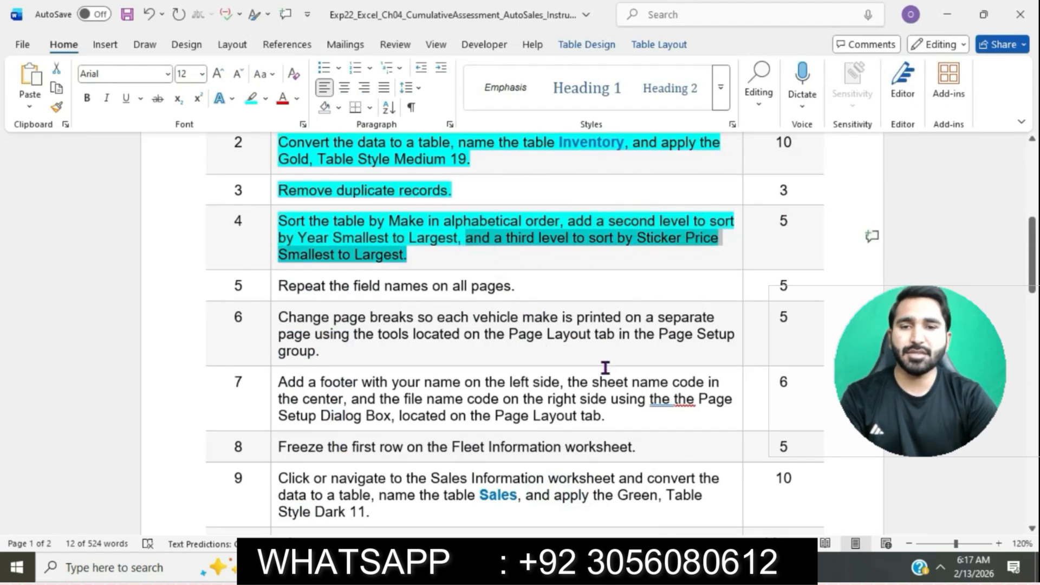
{"action": "left_click", "coordinate": [614, 566]}
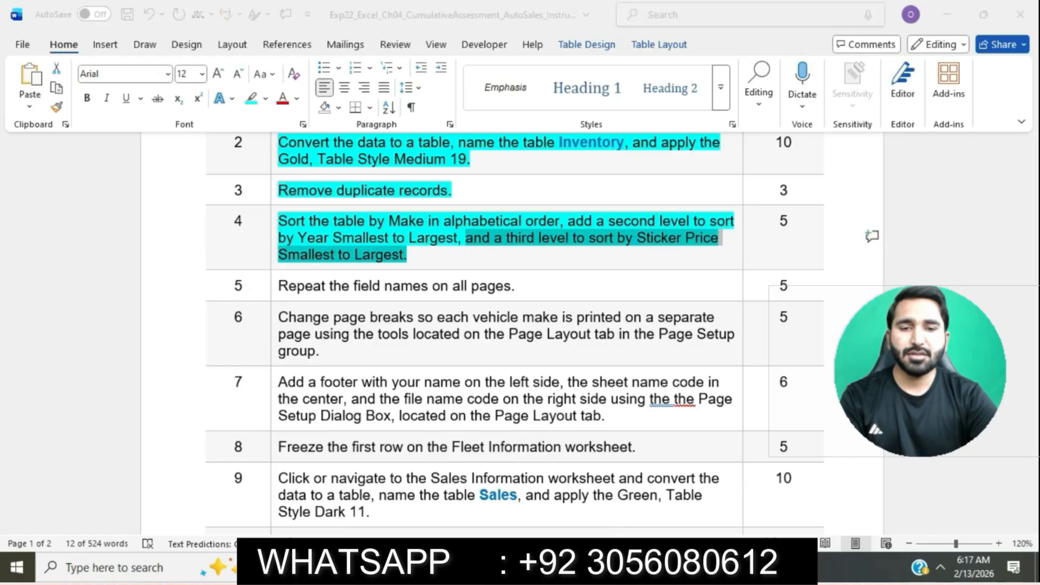
{"action": "left_click", "coordinate": [529, 200]}
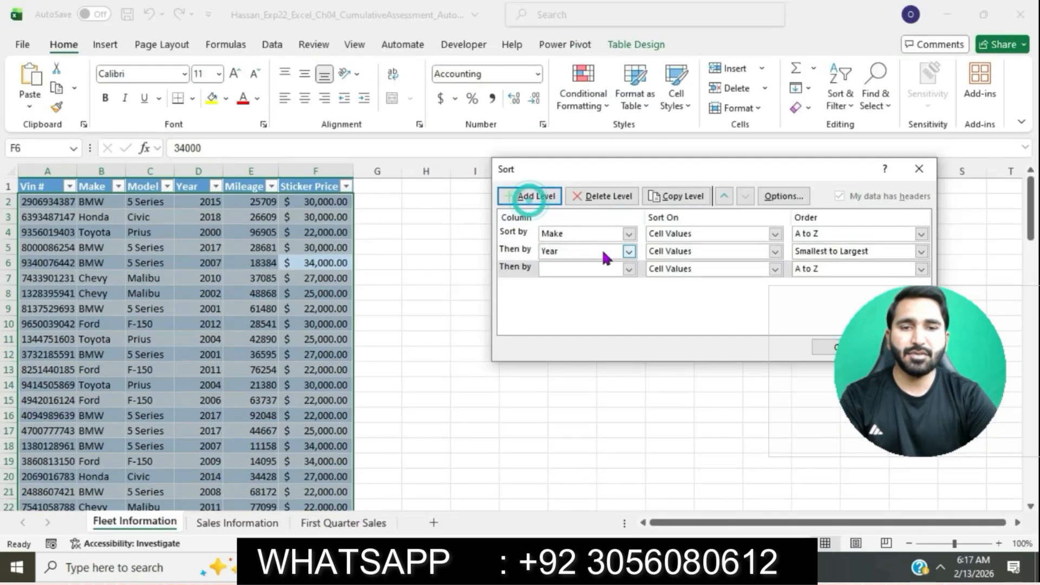
{"action": "left_click", "coordinate": [629, 269]}
{"action": "left_click", "coordinate": [581, 336]}
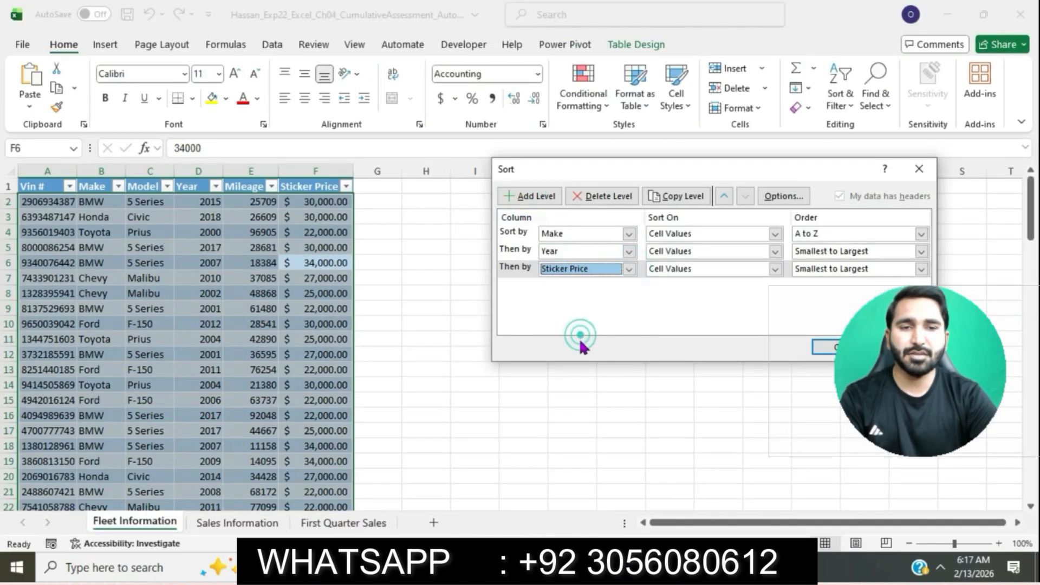
{"action": "left_click", "coordinate": [566, 566]}
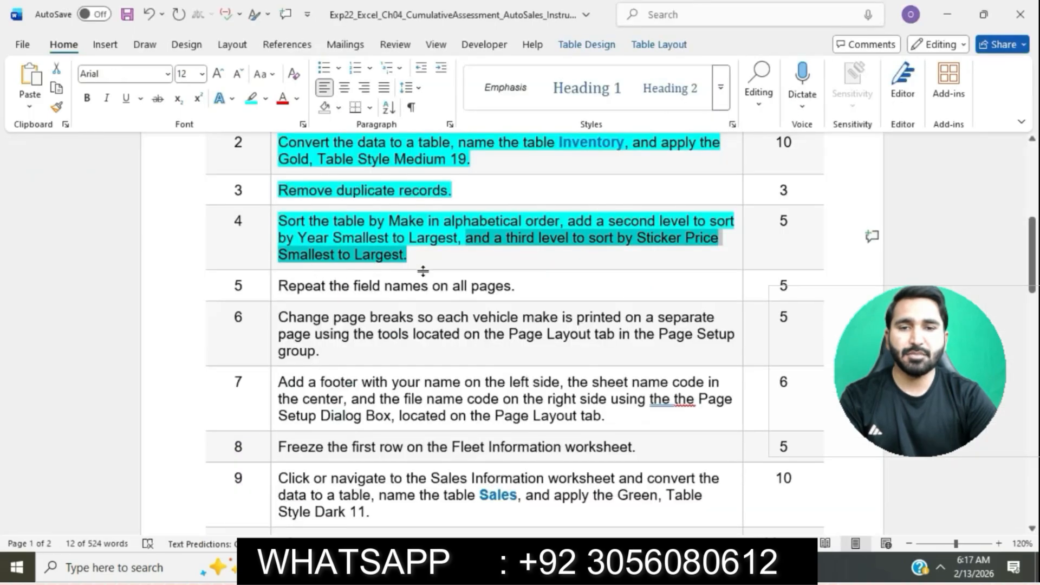
{"action": "left_click", "coordinate": [614, 566]}
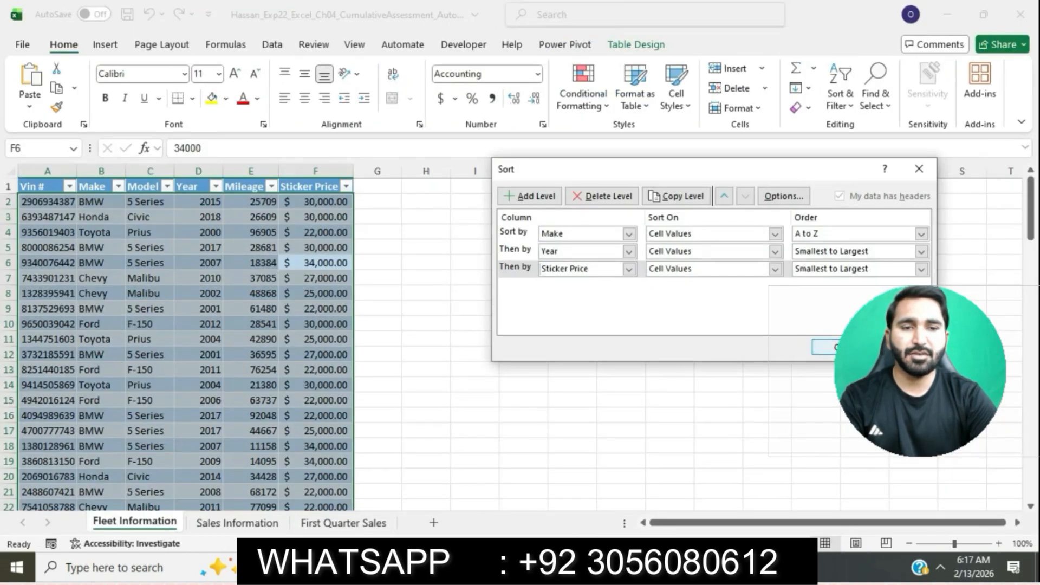
- Apply the three-level sort, then switch to the Word instructions and highlight the step 5 instruction about repeating field names in turquoise
{"action": "left_click", "coordinate": [826, 347]}
{"action": "left_click", "coordinate": [567, 566]}
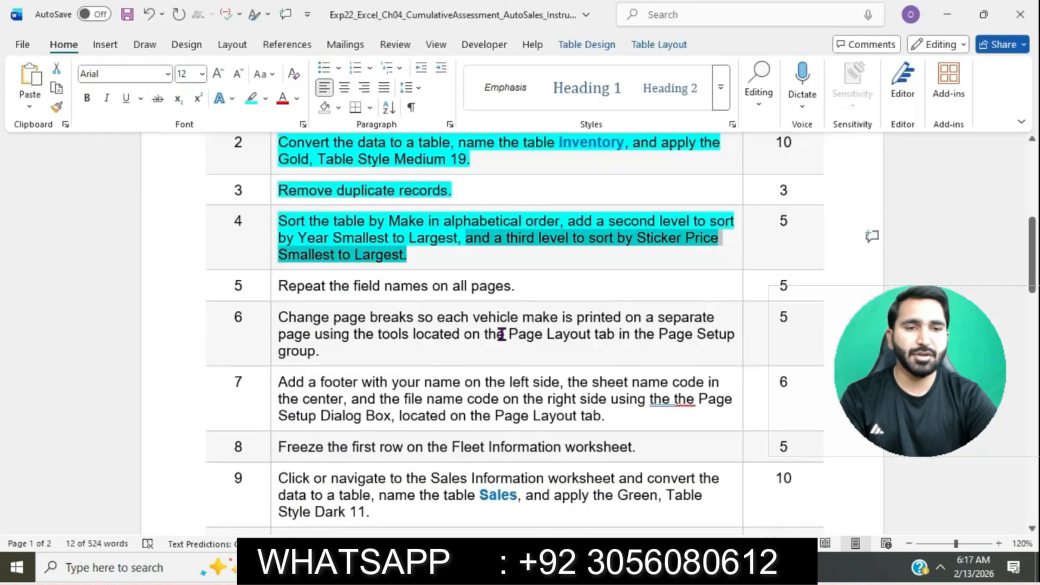
{"action": "left_click", "coordinate": [278, 289]}
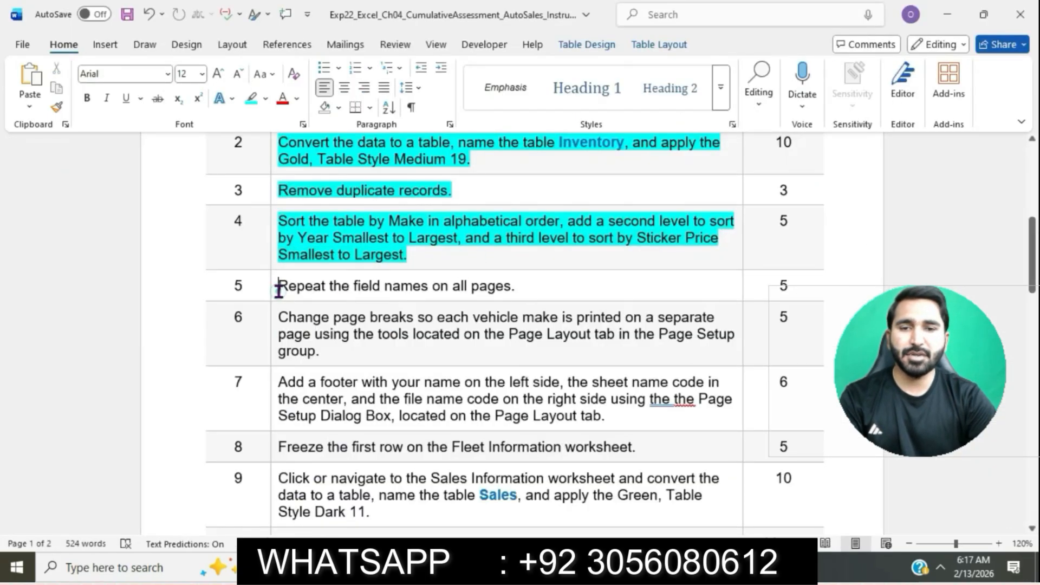
{"action": "triple_click", "coordinate": [279, 289]}
{"action": "left_click", "coordinate": [339, 257]}
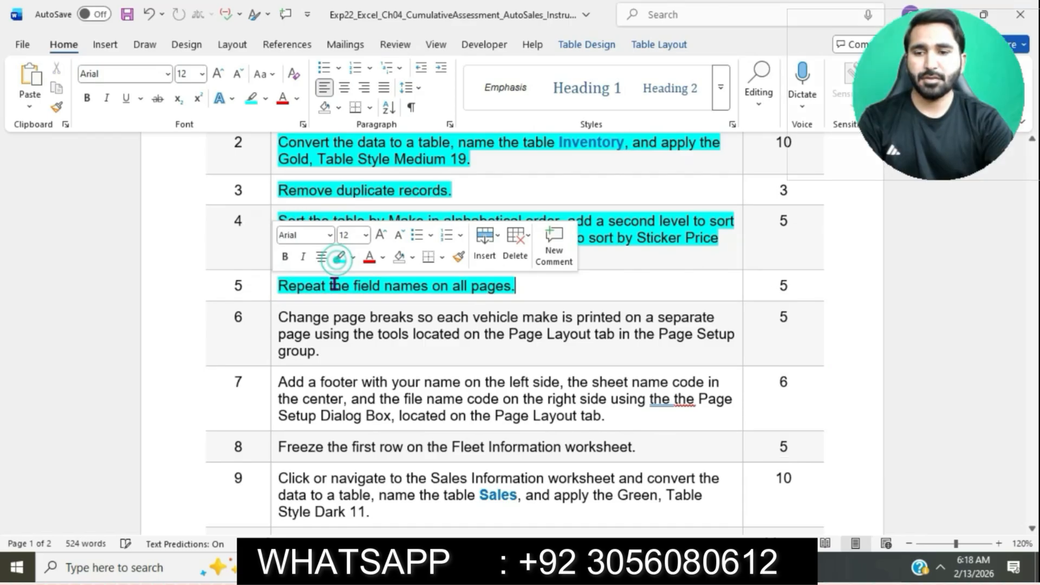
{"action": "left_click", "coordinate": [334, 285]}
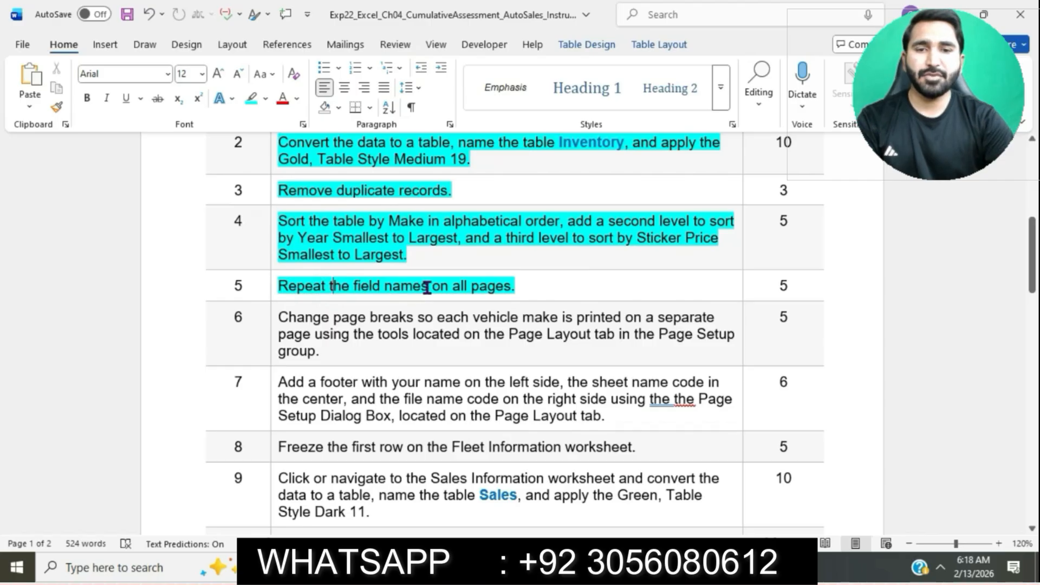
- Switch to Excel and set row 1 of the Fleet Information sheet as the print title row repeated on every page
{"action": "key", "text": "alt+Tab"}
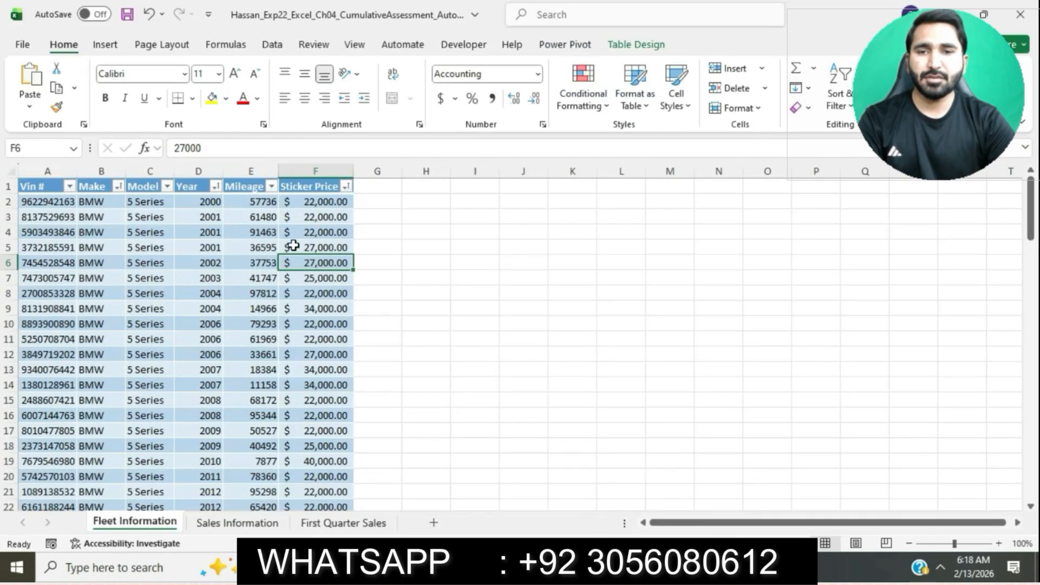
{"action": "left_click", "coordinate": [174, 43]}
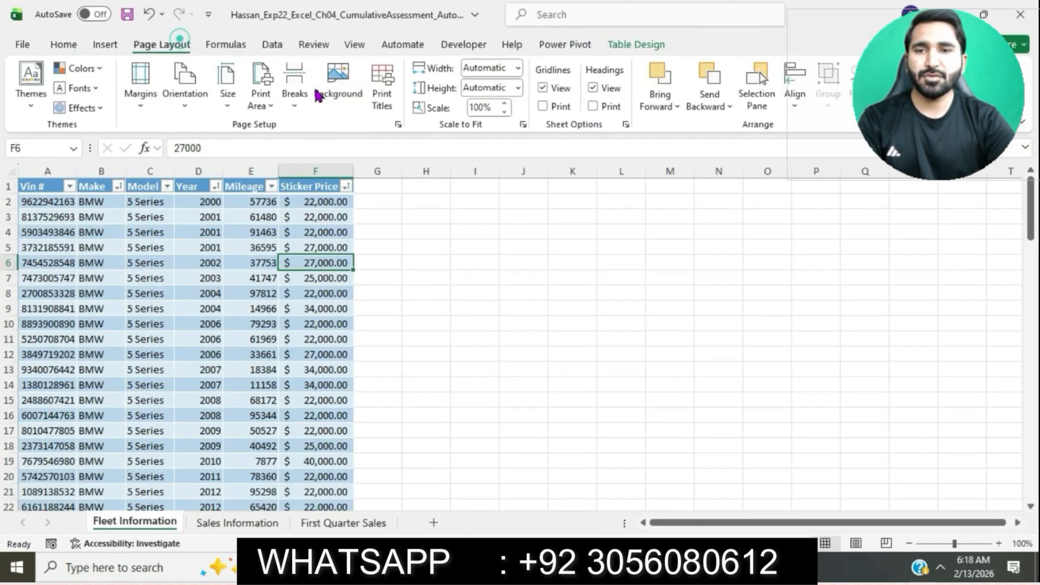
{"action": "left_click", "coordinate": [399, 124]}
{"action": "left_click", "coordinate": [689, 117]}
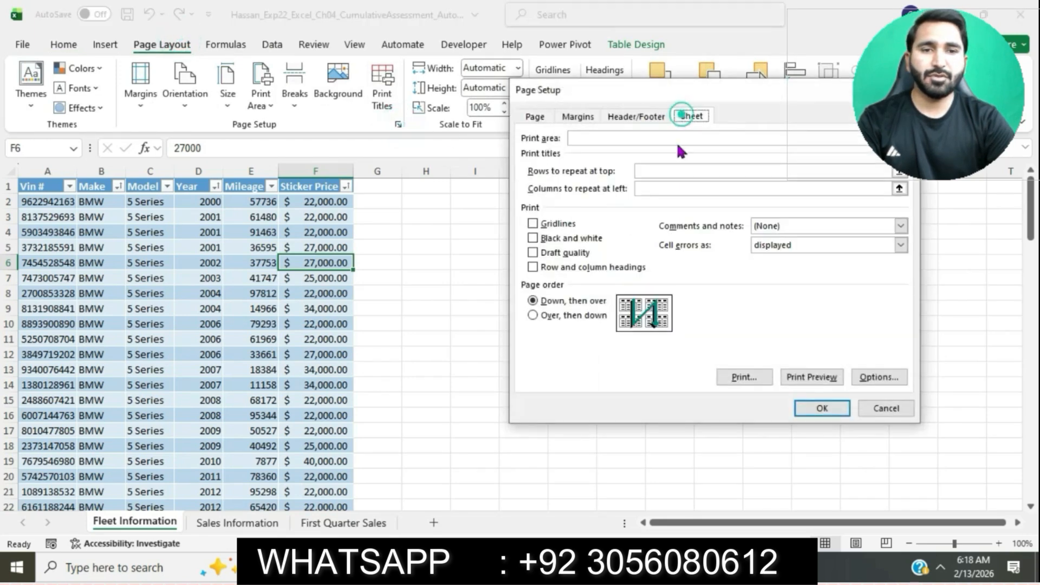
{"action": "left_click", "coordinate": [670, 174]}
{"action": "left_click", "coordinate": [11, 186]}
{"action": "left_click", "coordinate": [798, 408]}
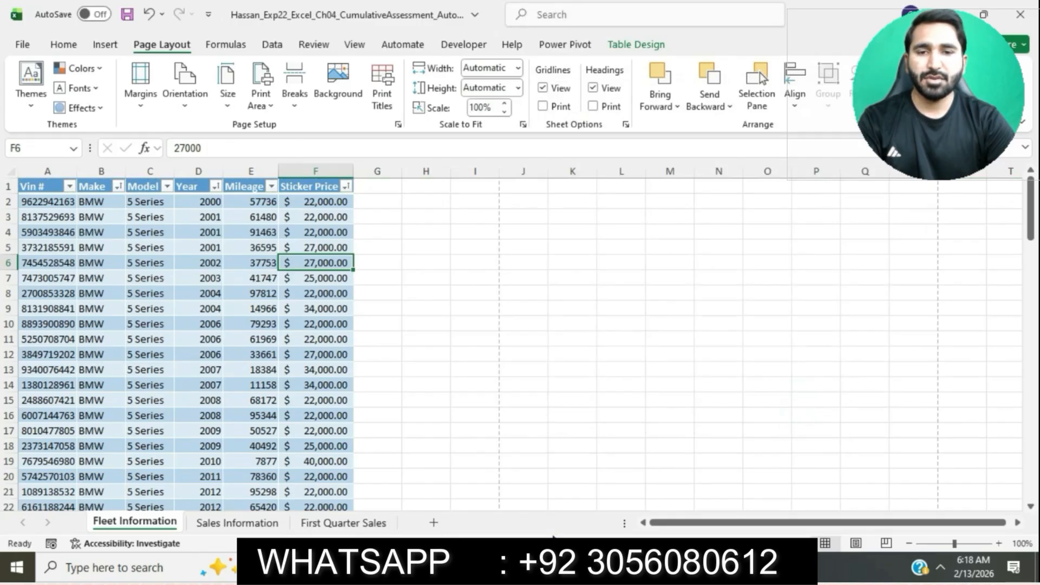
- Check the rows to repeat at top in the Fleet Information sheet's page setup
{"action": "left_click", "coordinate": [398, 125]}
{"action": "left_click", "coordinate": [690, 115]}
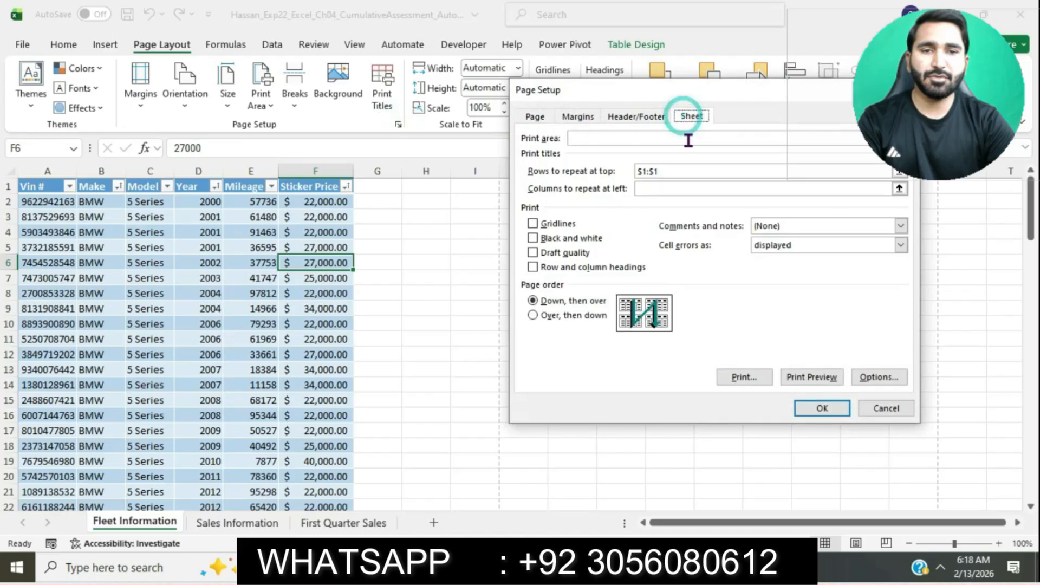
{"action": "left_click", "coordinate": [819, 416]}
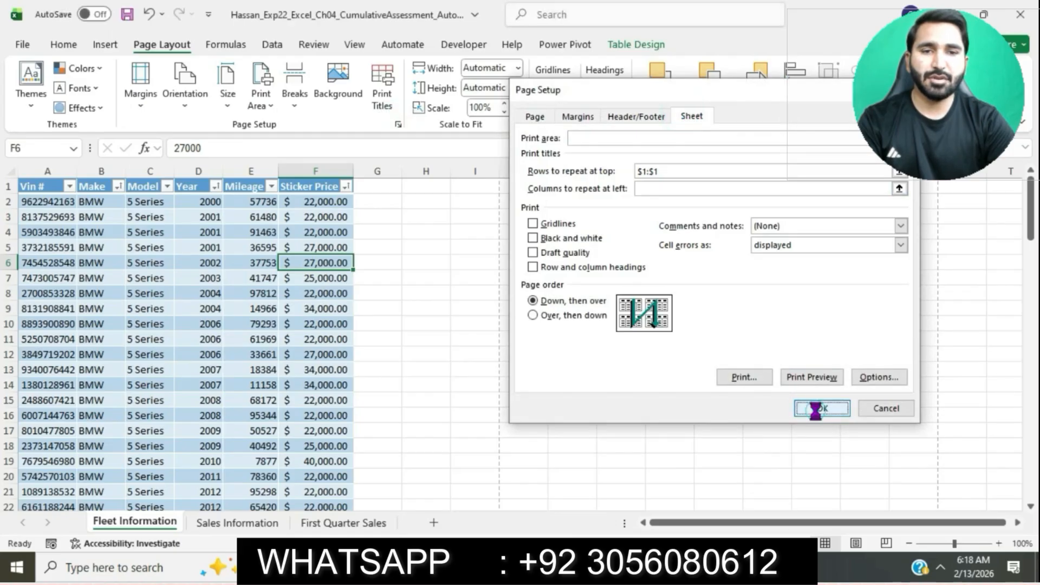
- Return to the Word instructions, highlight the step 6 page break instruction in turquoise, and select its phrase about printing each make separately
{"action": "key", "text": "alt+Tab"}
{"action": "left_click", "coordinate": [518, 287]}
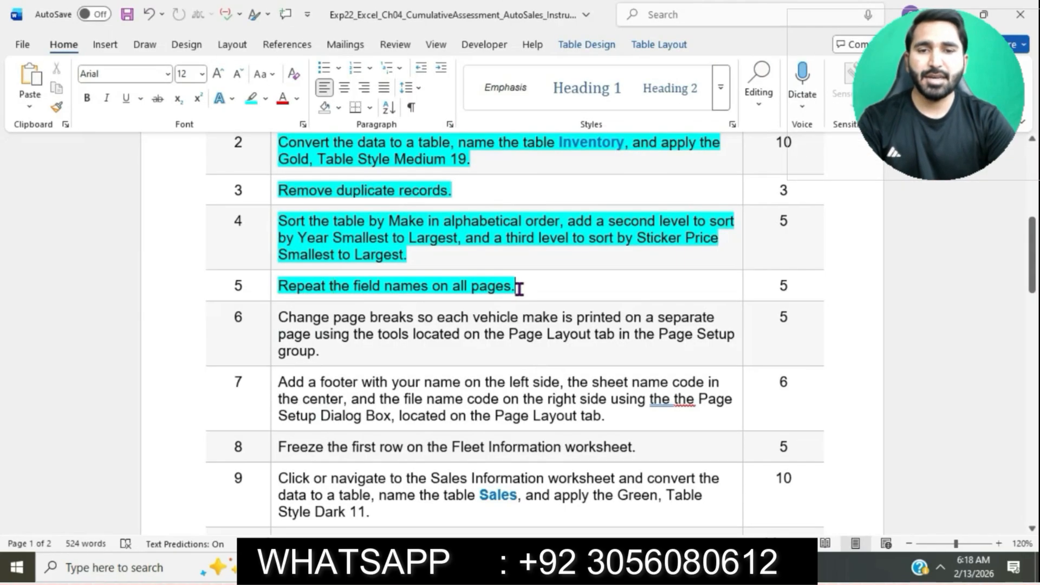
{"action": "scroll", "coordinate": [519, 288], "scroll_direction": "down", "scroll_amount": 3}
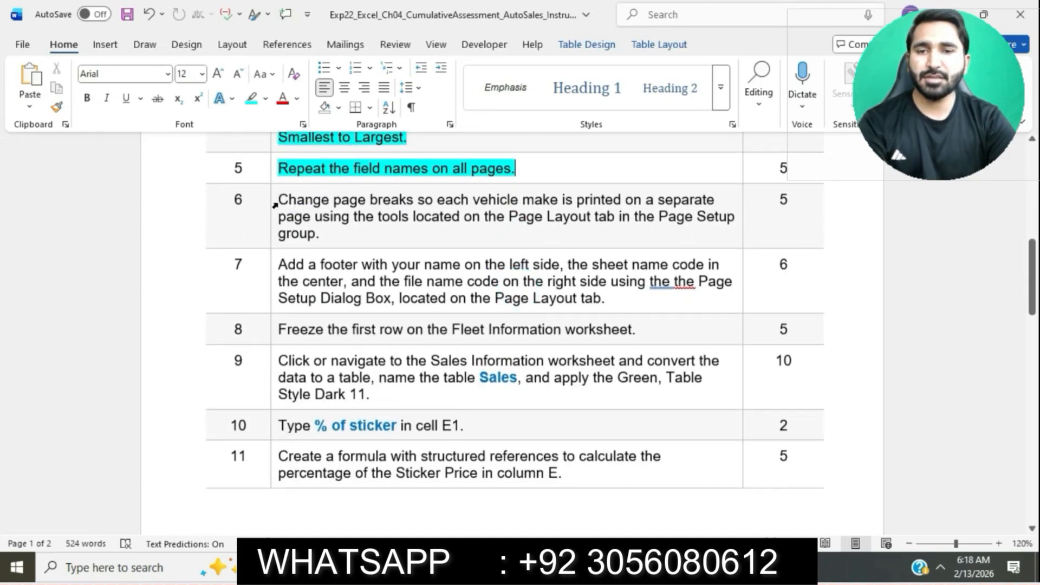
{"action": "left_click", "coordinate": [275, 204]}
{"action": "left_click", "coordinate": [344, 176]}
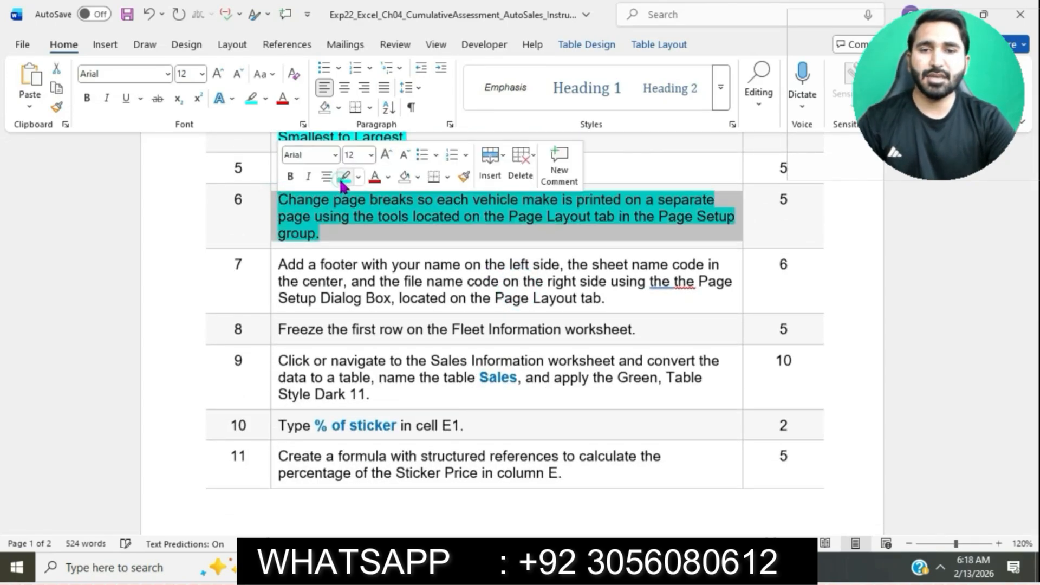
{"action": "left_click", "coordinate": [341, 213]}
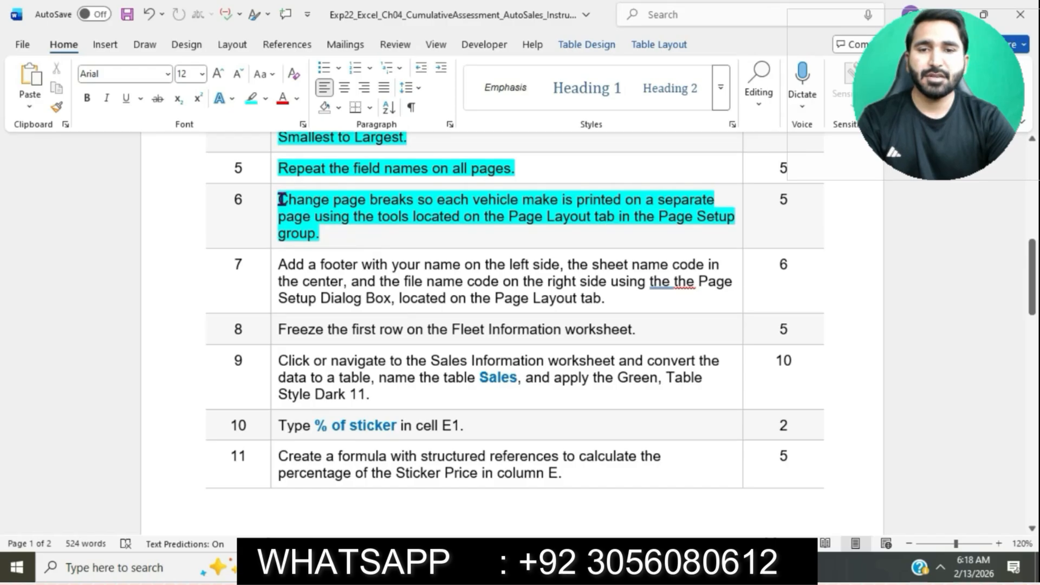
{"action": "left_click_drag", "start_coordinate": [324, 200], "coordinate": [346, 218]}
- Switch to Excel and show the Fleet Information sheet in Page Break Preview
{"action": "key", "text": "alt+Tab"}
{"action": "left_click", "coordinate": [293, 355]}
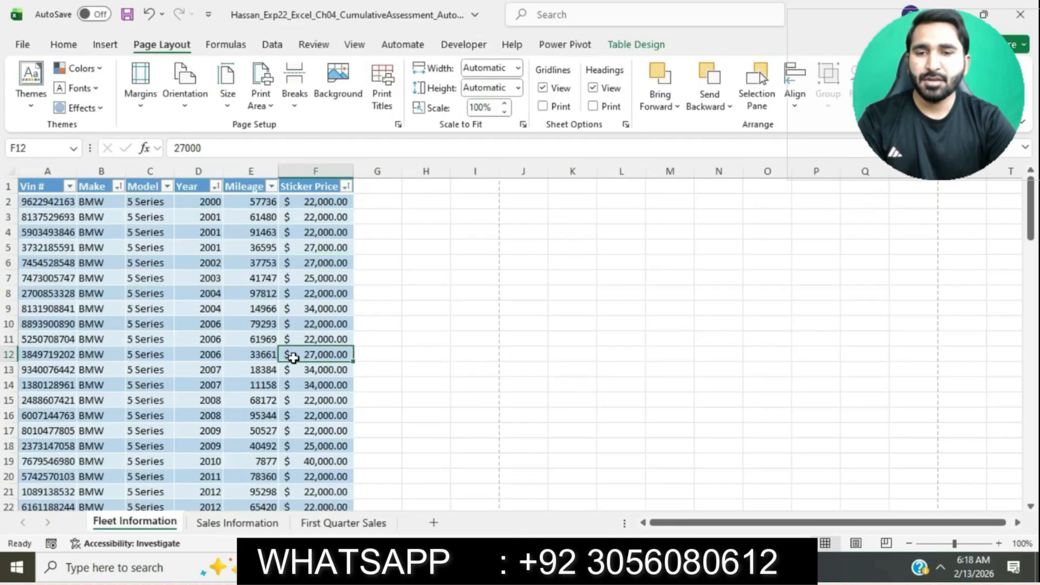
{"action": "left_click", "coordinate": [350, 48]}
{"action": "right_click", "coordinate": [292, 74]}
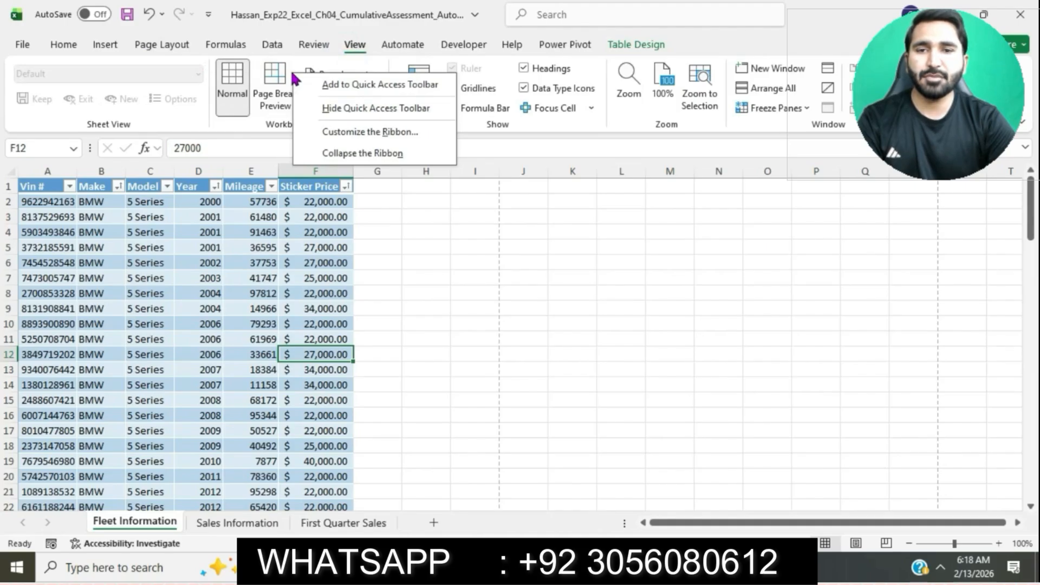
{"action": "left_click", "coordinate": [278, 81]}
{"action": "left_click", "coordinate": [274, 87]}
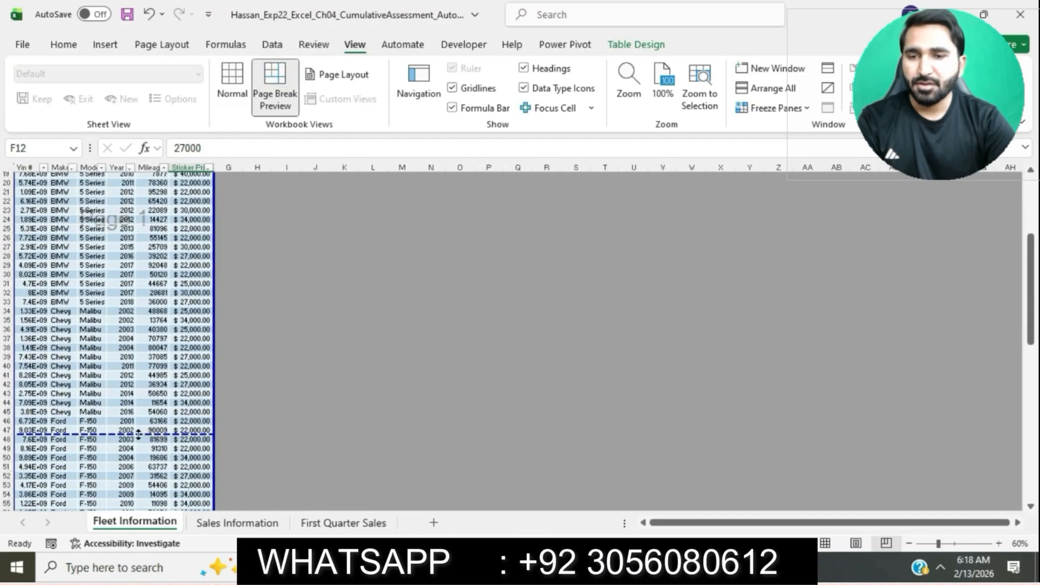
- Move the first page break below row 33, after the BMW records, and the second below row 45, after the Chevy records
{"action": "left_click_drag", "start_coordinate": [138, 434], "coordinate": [145, 242]}
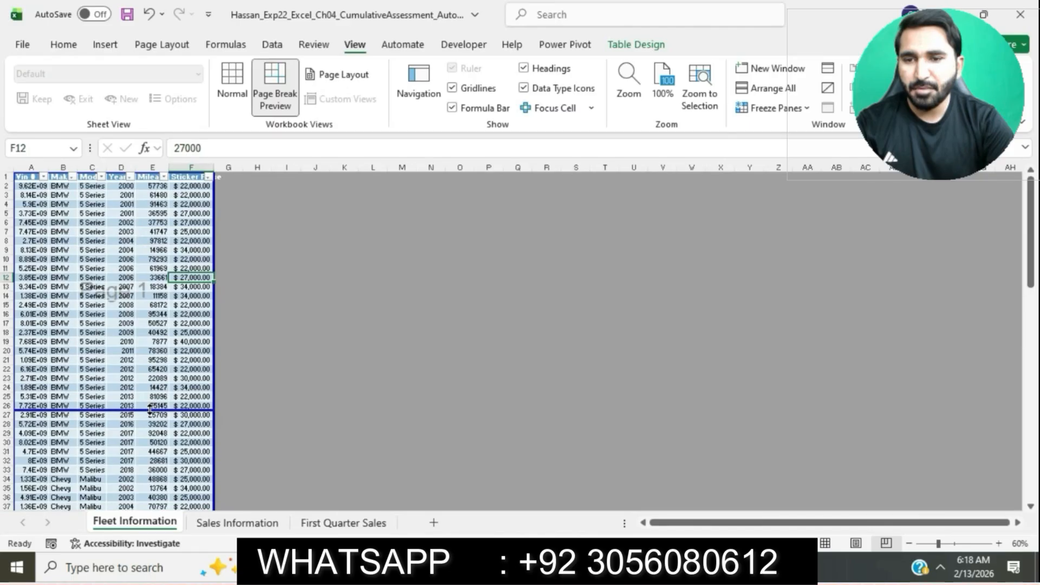
{"action": "scroll", "coordinate": [133, 472], "scroll_direction": "down", "scroll_amount": 1}
{"action": "scroll", "coordinate": [134, 472], "scroll_direction": "down", "scroll_amount": 15}
{"action": "scroll", "coordinate": [134, 474], "scroll_direction": "up", "scroll_amount": 11}
{"action": "scroll", "coordinate": [134, 473], "scroll_direction": "down", "scroll_amount": 7}
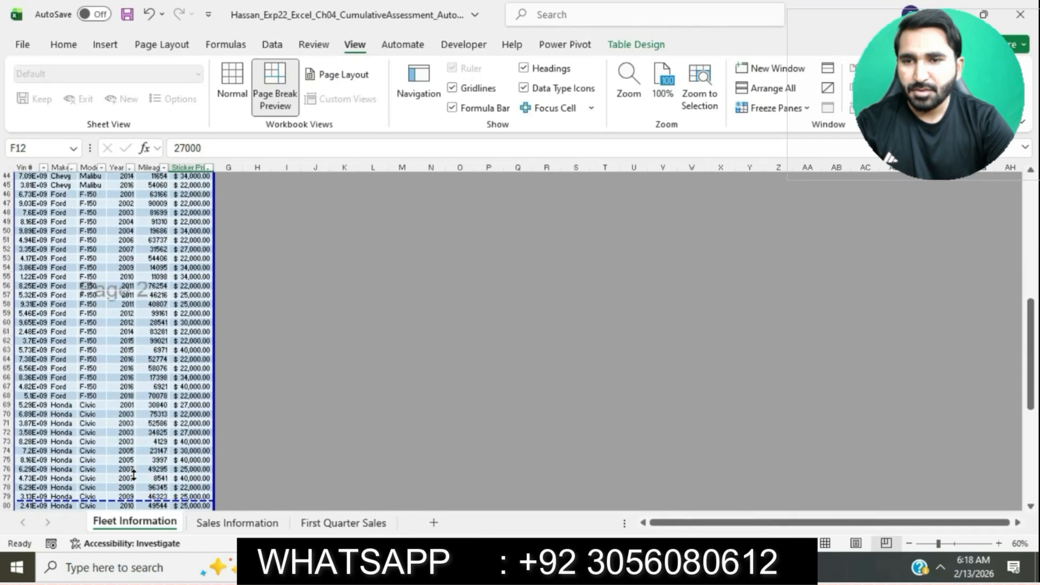
{"action": "left_click_drag", "start_coordinate": [134, 501], "coordinate": [108, 186]}
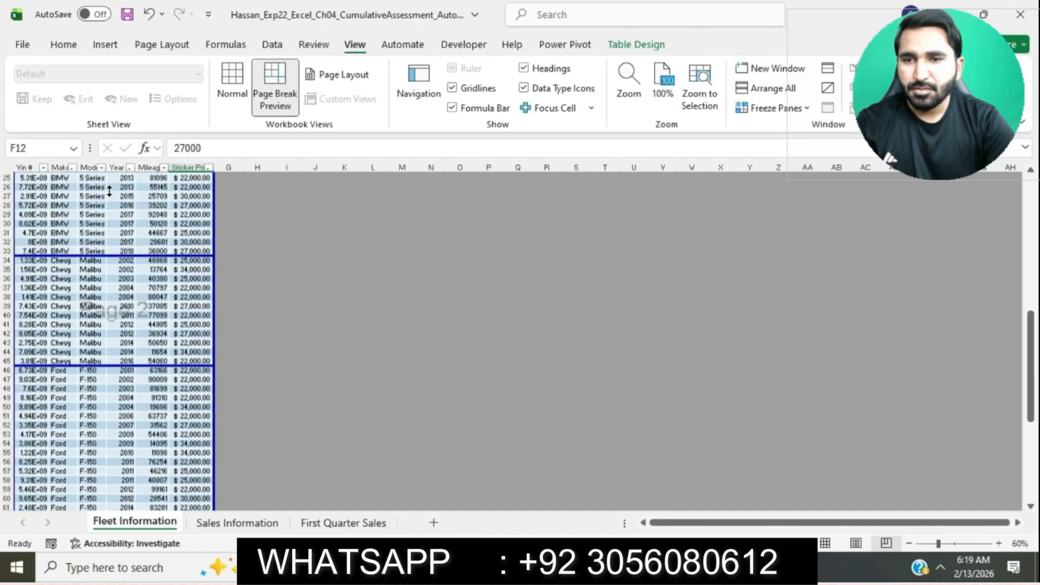
- Insert a page break above row 69, where the Honda records begin
{"action": "scroll", "coordinate": [90, 420], "scroll_direction": "down", "scroll_amount": 7}
{"action": "scroll", "coordinate": [91, 439], "scroll_direction": "down", "scroll_amount": 6}
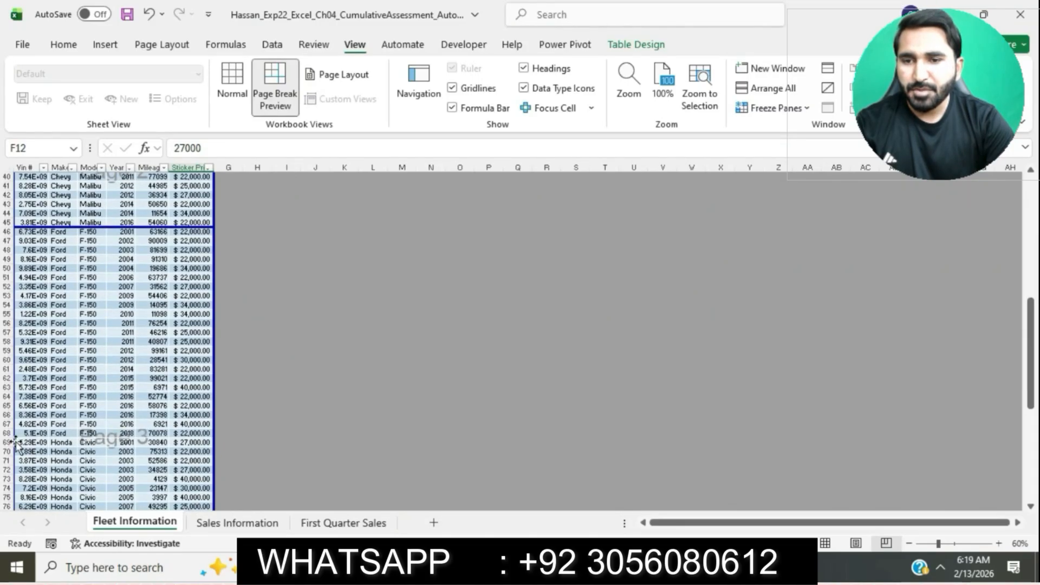
{"action": "left_click", "coordinate": [7, 442]}
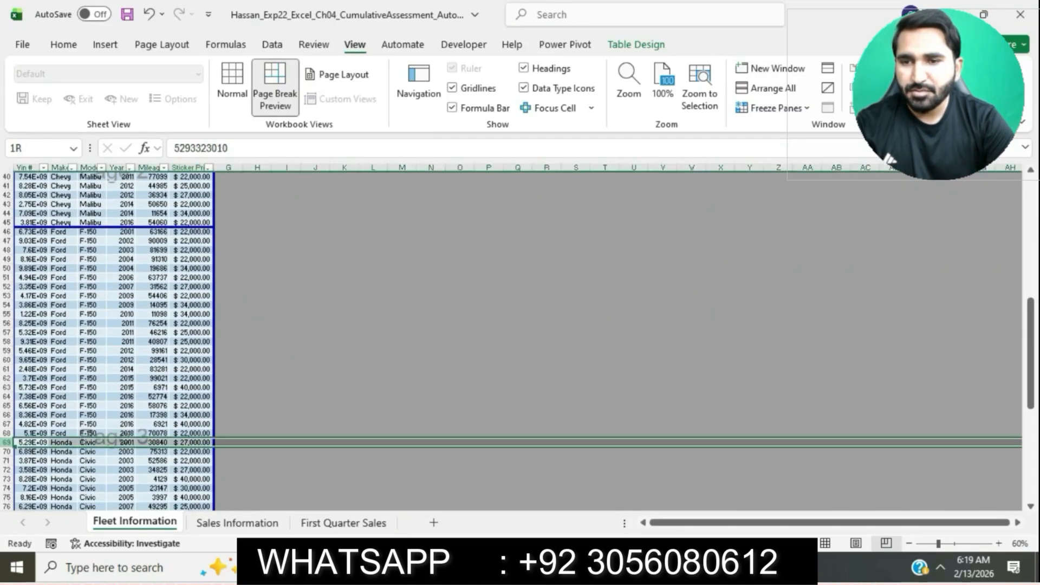
{"action": "left_click", "coordinate": [160, 46]}
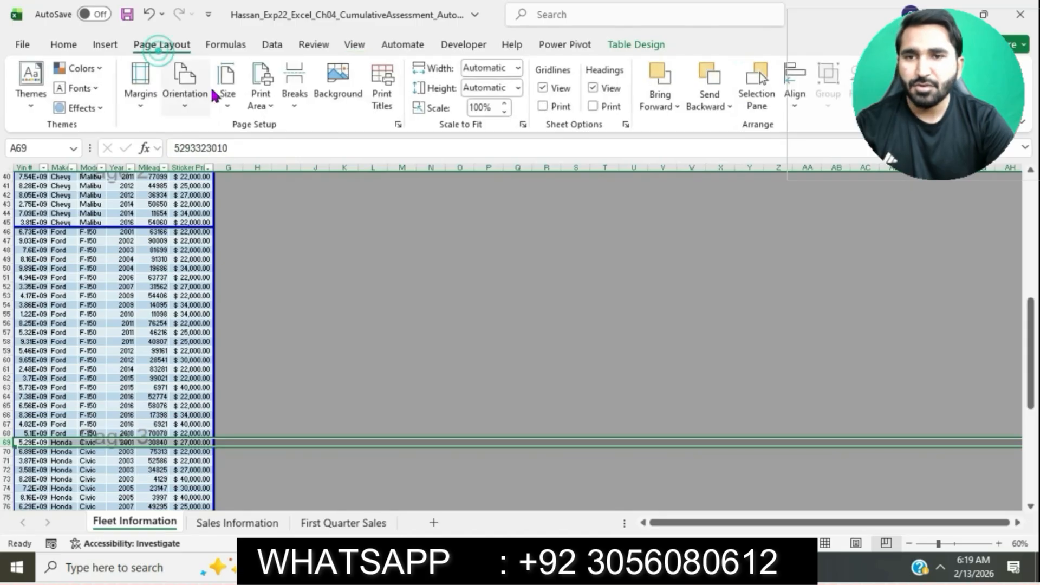
{"action": "left_click", "coordinate": [295, 103]}
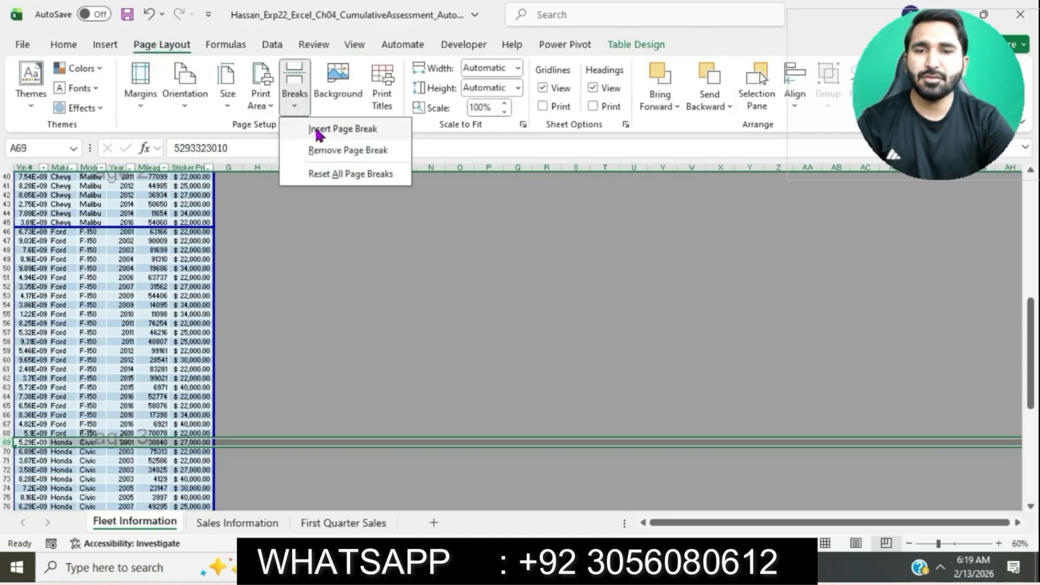
{"action": "left_click", "coordinate": [318, 130]}
{"action": "left_click", "coordinate": [142, 360]}
- Insert a page break above row 90, where the Toyota records begin, and review the breaks between the makes
{"action": "scroll", "coordinate": [142, 360], "scroll_direction": "down", "scroll_amount": 6}
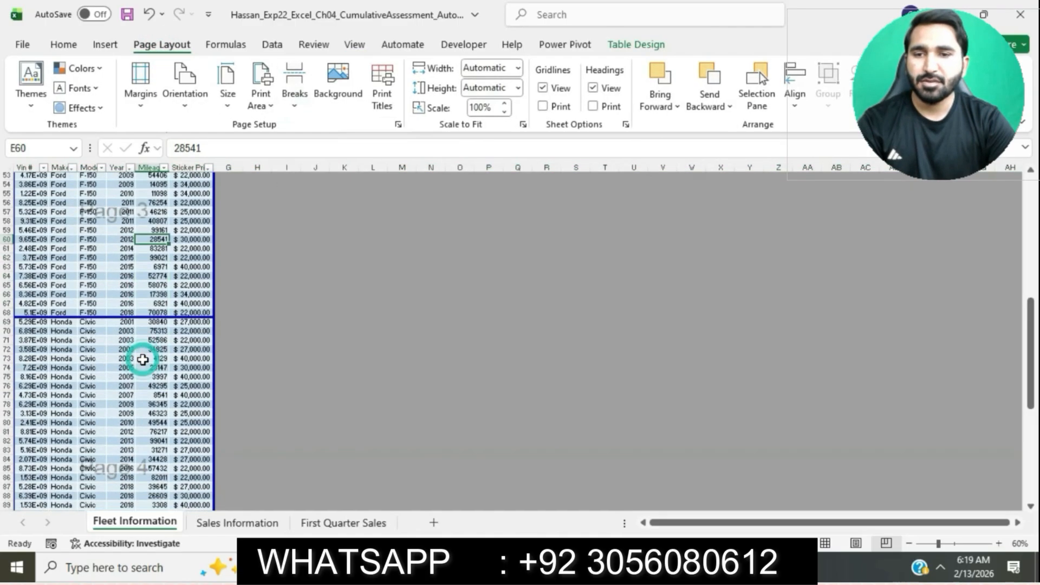
{"action": "scroll", "coordinate": [141, 360], "scroll_direction": "down", "scroll_amount": 3}
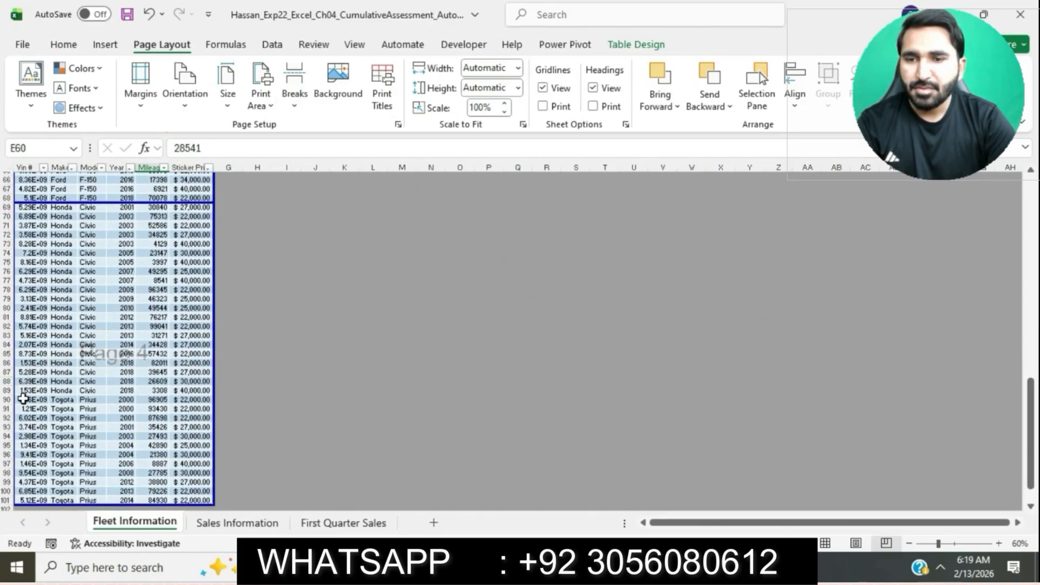
{"action": "left_click", "coordinate": [7, 399]}
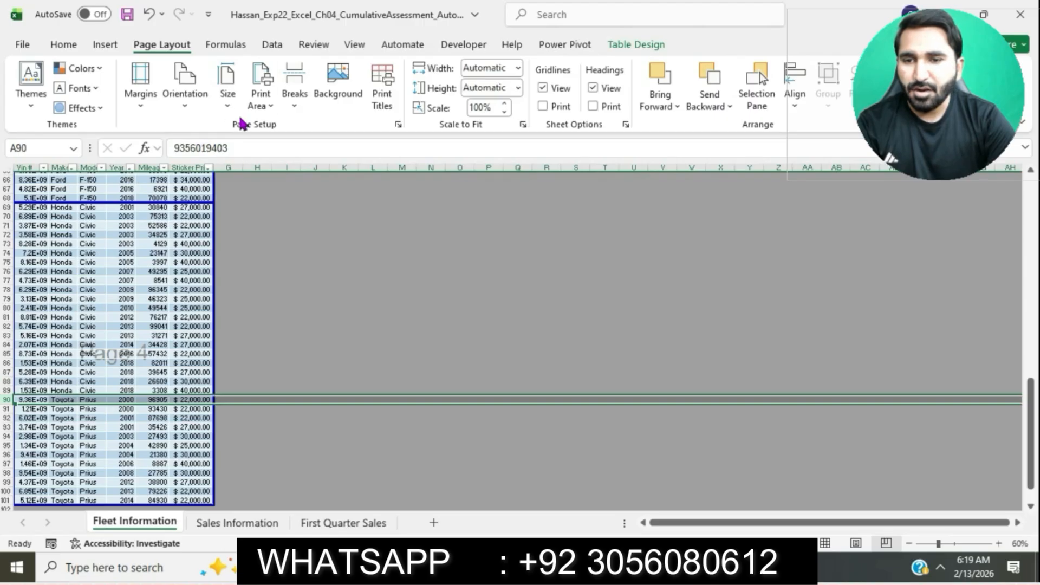
{"action": "left_click", "coordinate": [295, 109]}
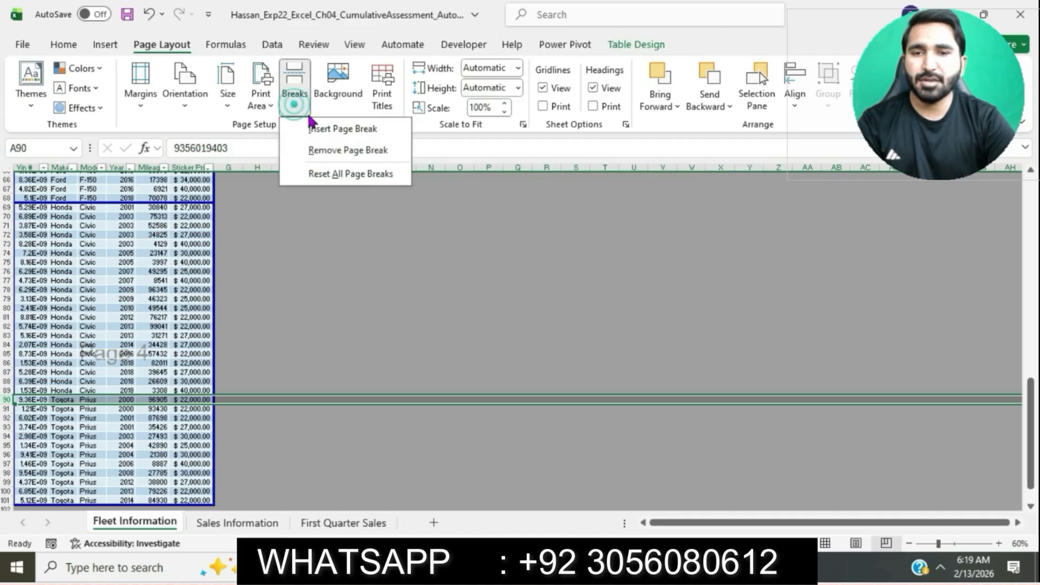
{"action": "left_click", "coordinate": [325, 127]}
{"action": "left_click", "coordinate": [146, 307]}
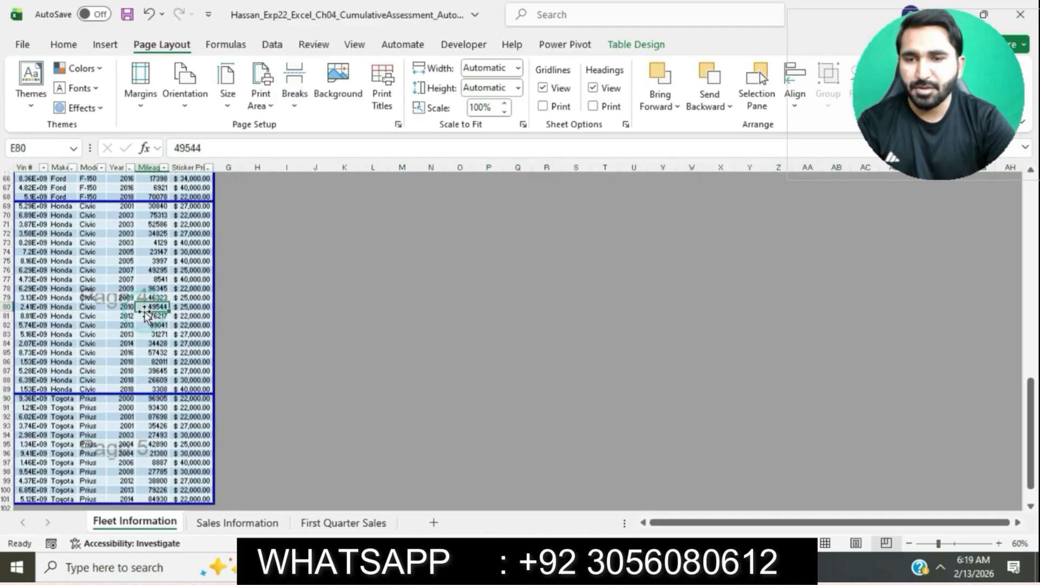
{"action": "scroll", "coordinate": [146, 313], "scroll_direction": "down", "scroll_amount": 1}
{"action": "scroll", "coordinate": [146, 313], "scroll_direction": "up", "scroll_amount": 15}
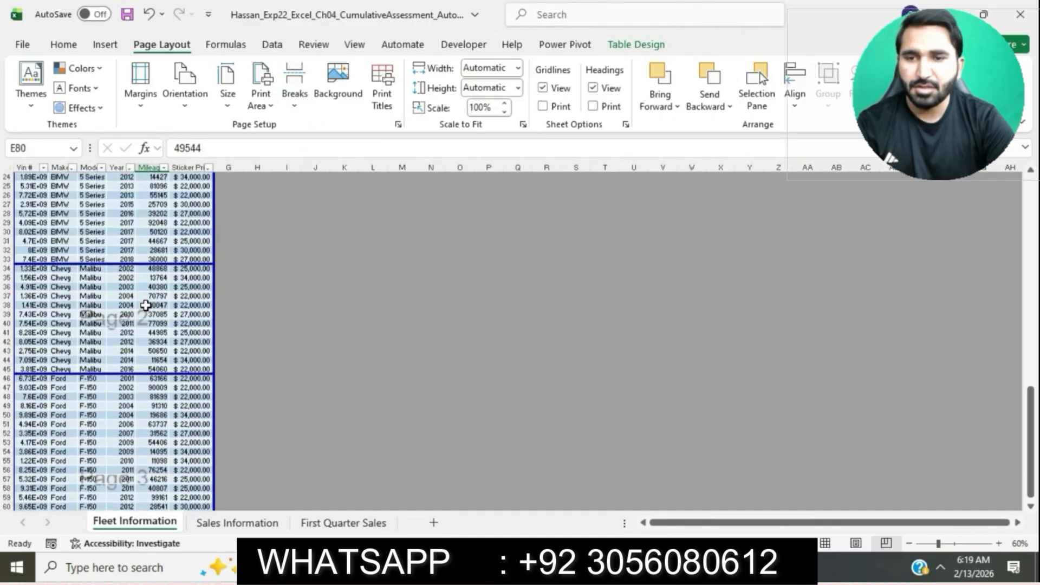
{"action": "scroll", "coordinate": [146, 306], "scroll_direction": "down", "scroll_amount": 8}
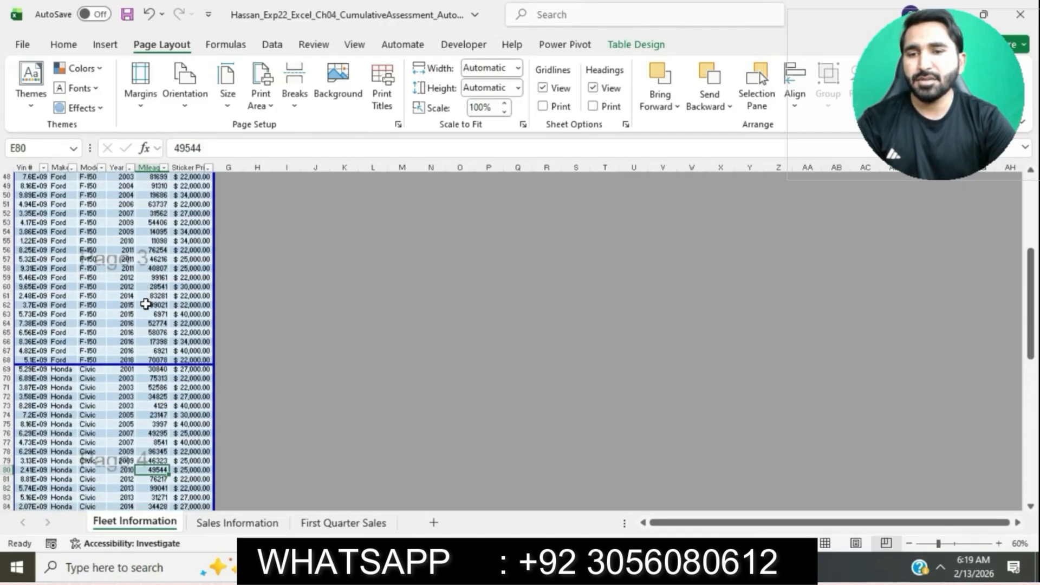
{"action": "scroll", "coordinate": [145, 304], "scroll_direction": "down", "scroll_amount": 7}
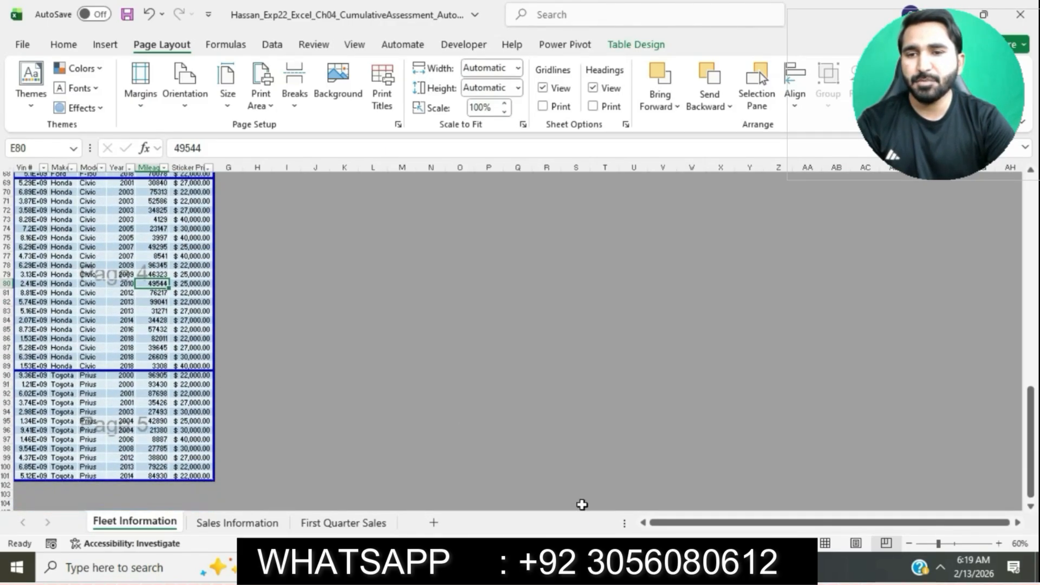
- Return to the Word instructions and highlight the step 7 footer instruction in turquoise
{"action": "key", "text": "alt+Tab"}
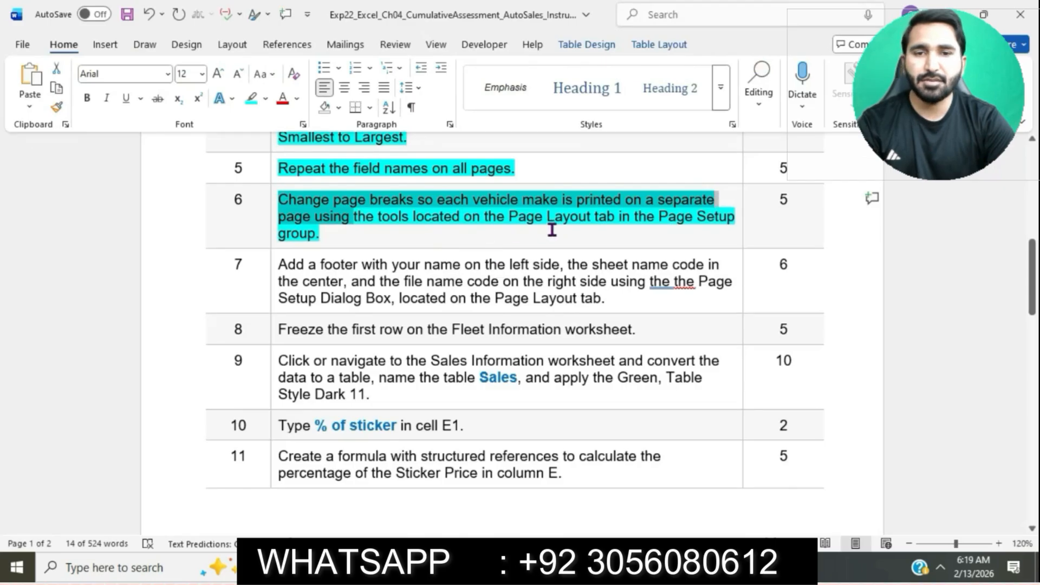
{"action": "left_click", "coordinate": [628, 232]}
{"action": "scroll", "coordinate": [628, 233], "scroll_direction": "down", "scroll_amount": 1}
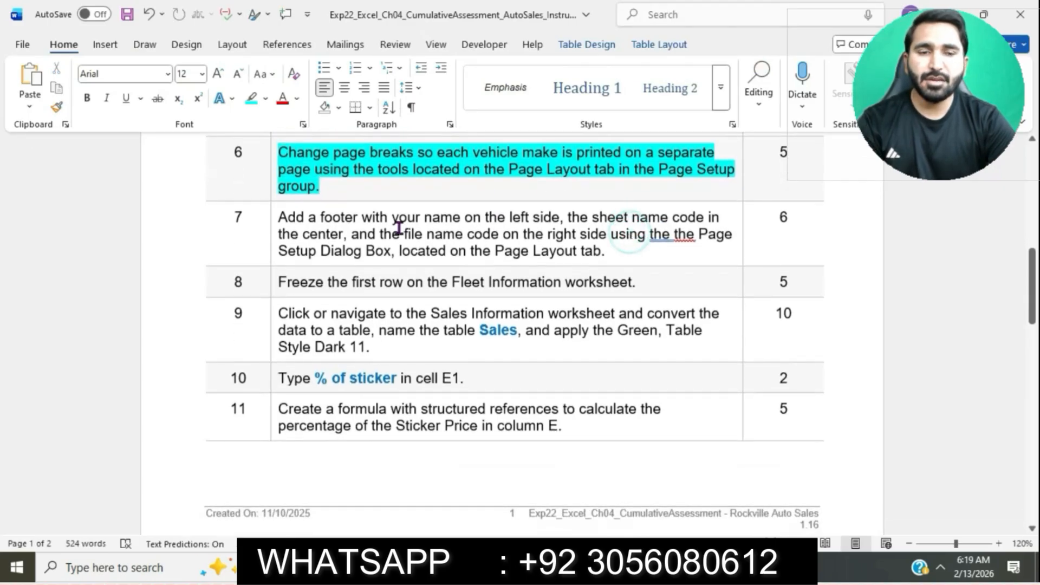
{"action": "left_click", "coordinate": [274, 216]}
{"action": "left_click", "coordinate": [345, 191]}
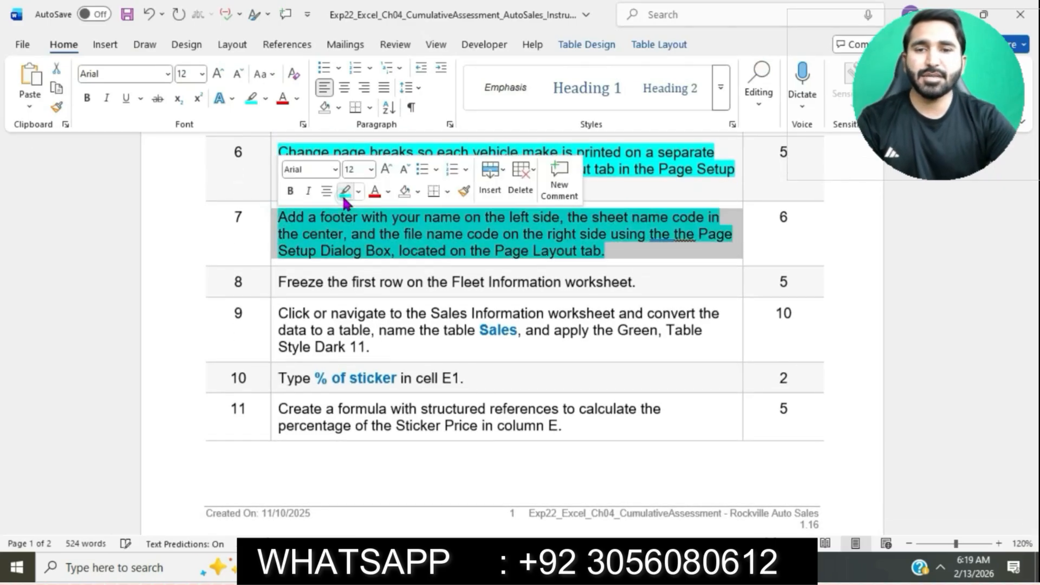
- Switch to the Excel workbook and start a custom footer for the Fleet Information sheet, entering the student's name in its left section
{"action": "left_click", "coordinate": [352, 240]}
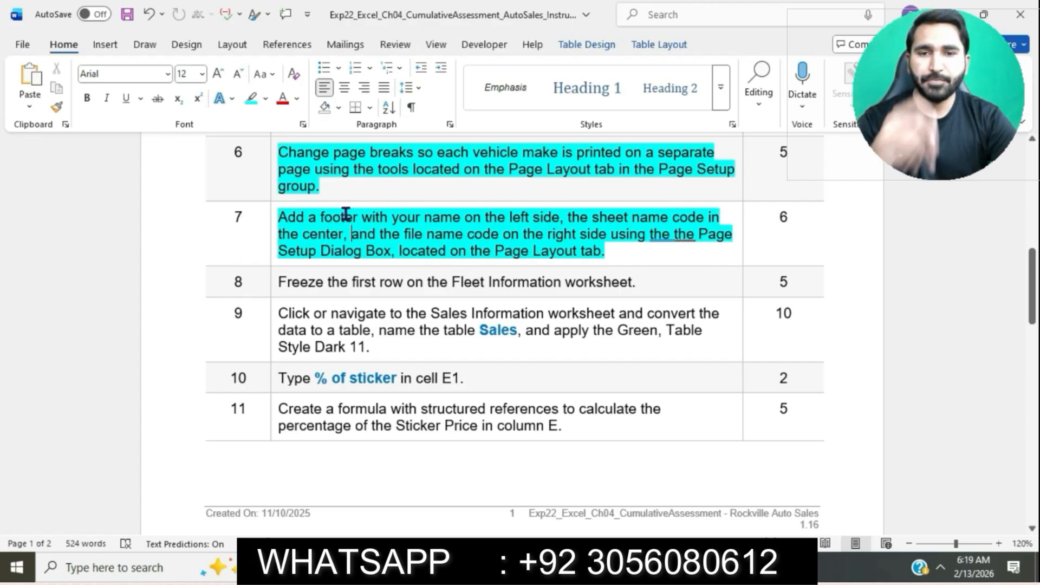
{"action": "left_click_drag", "start_coordinate": [282, 217], "coordinate": [544, 225]}
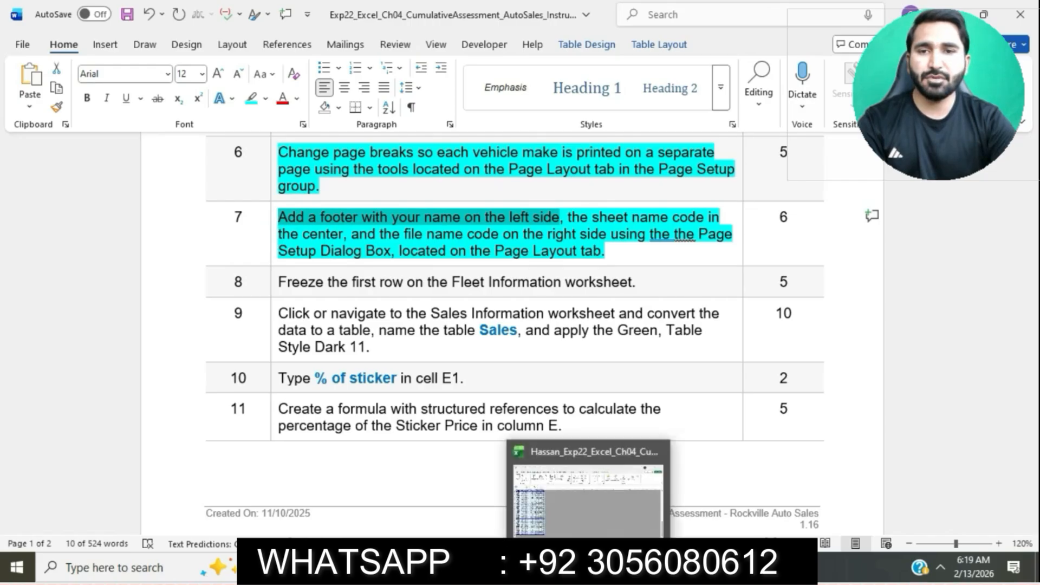
{"action": "left_click", "coordinate": [589, 567]}
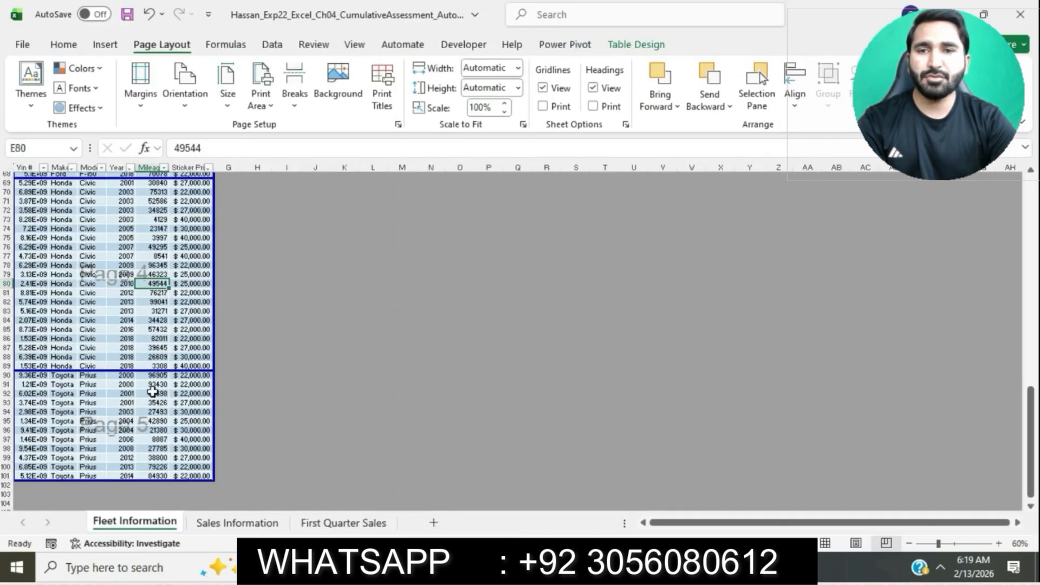
{"action": "left_click", "coordinate": [120, 357]}
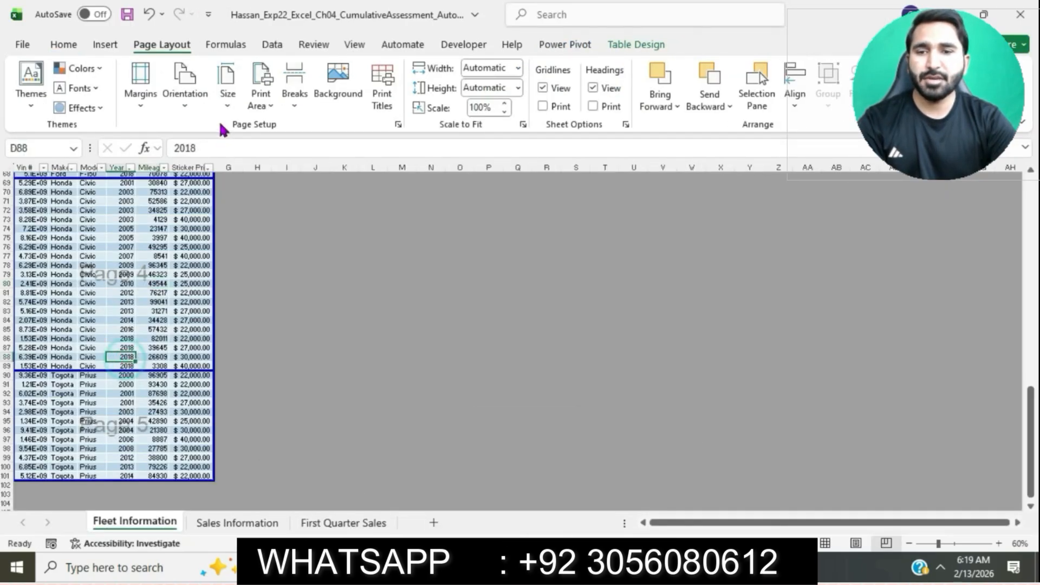
{"action": "left_click", "coordinate": [398, 124]}
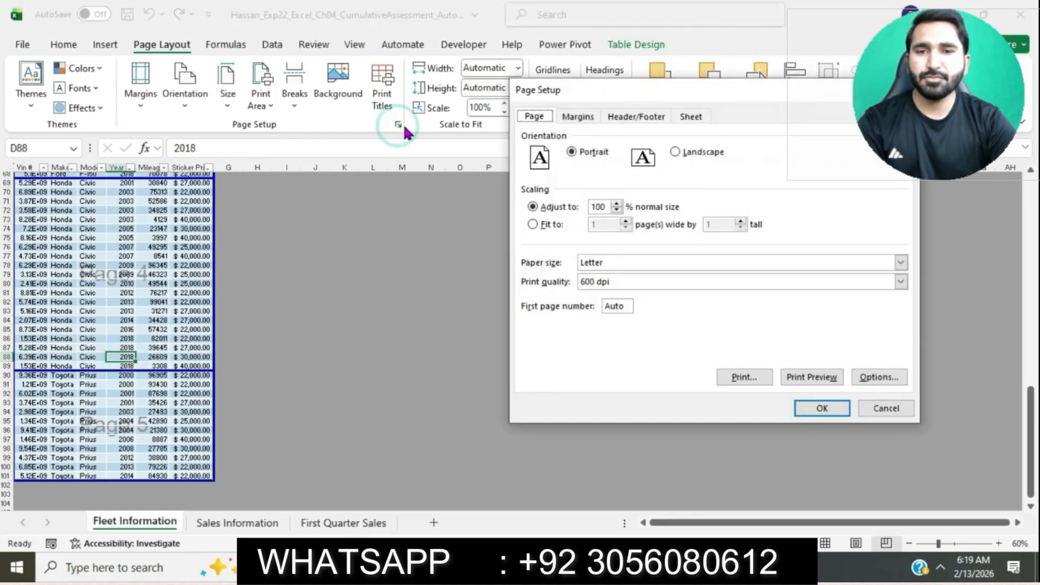
{"action": "left_click", "coordinate": [628, 116]}
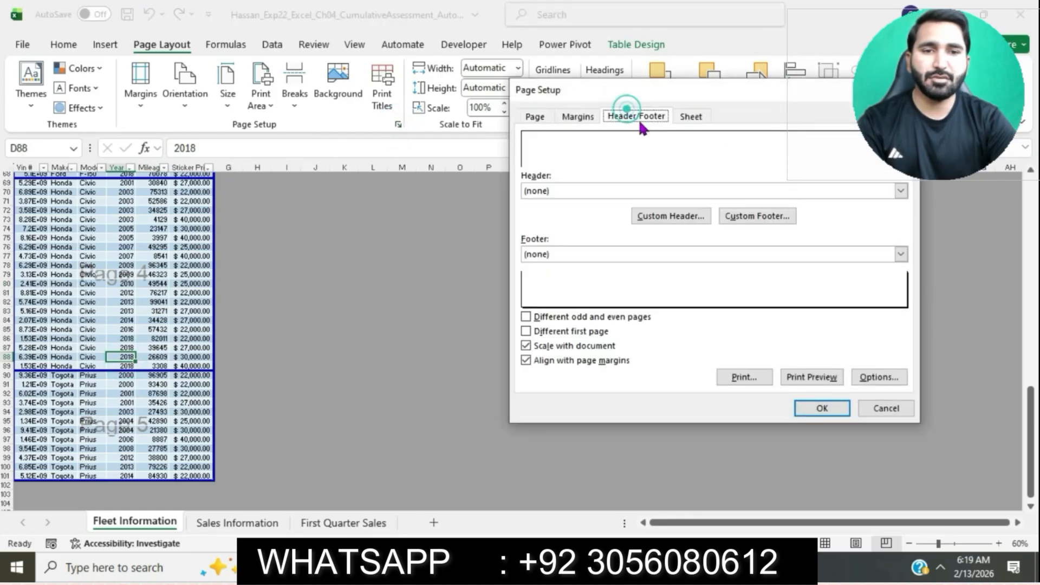
{"action": "left_click", "coordinate": [758, 215]}
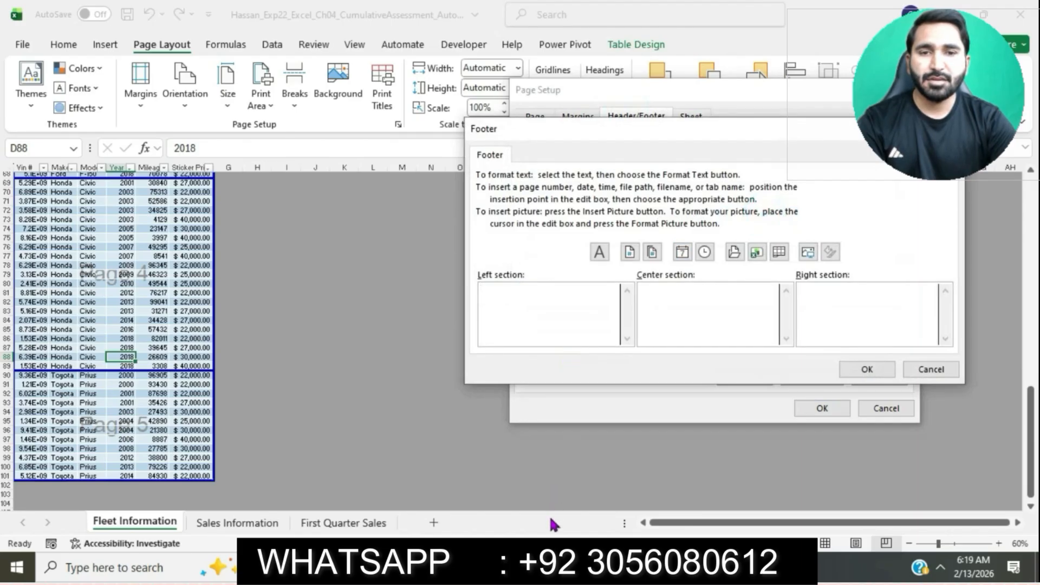
{"action": "left_click", "coordinate": [523, 567]}
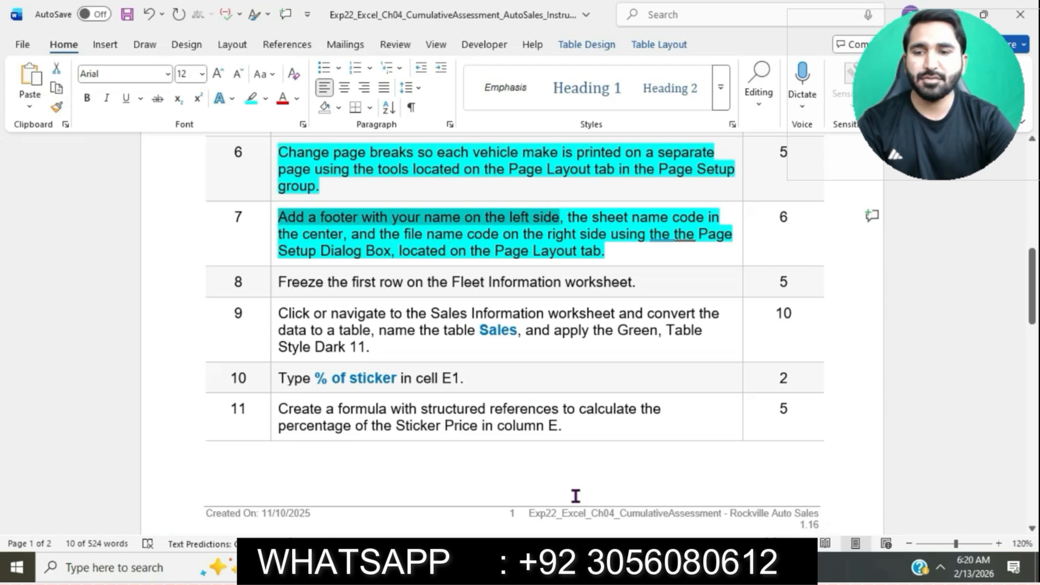
{"action": "left_click", "coordinate": [563, 567]}
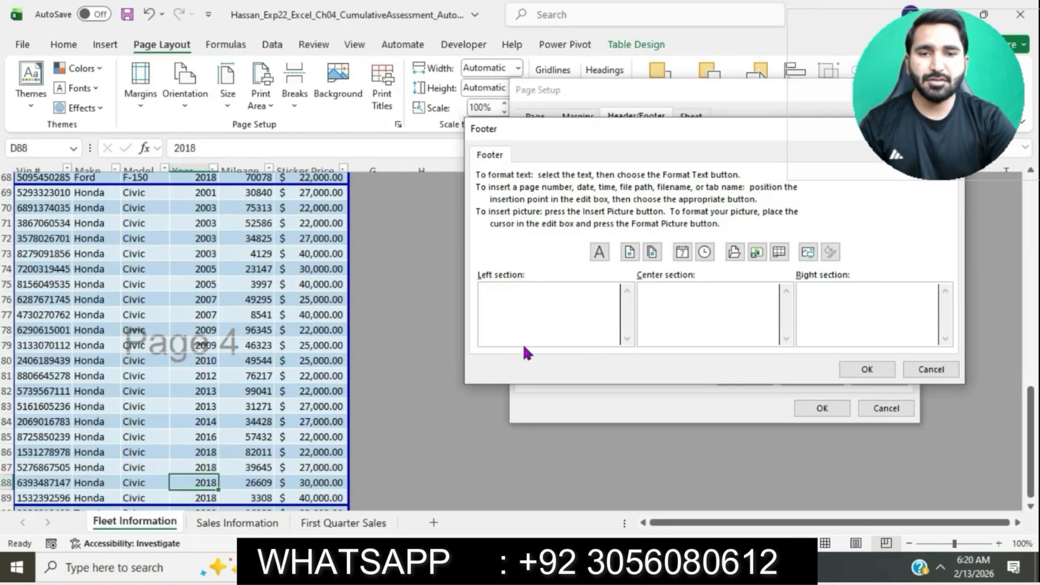
{"action": "type", "text": "Hassan"}
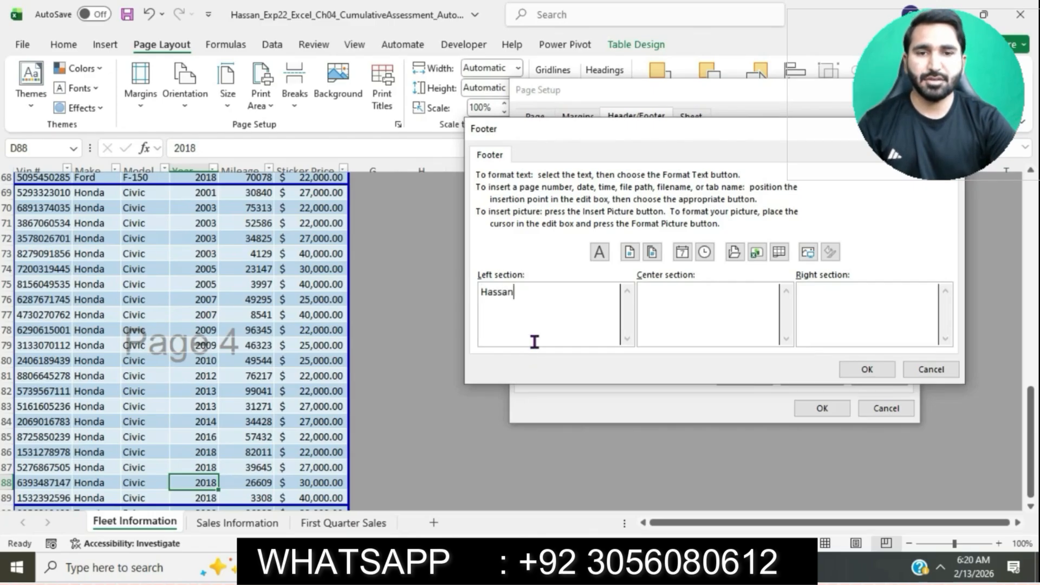
- Insert the sheet name code in the footer's center section and the file name code in its right section, and apply the footer
{"action": "left_click", "coordinate": [708, 291]}
{"action": "left_click", "coordinate": [542, 567]}
{"action": "left_click_drag", "start_coordinate": [546, 226], "coordinate": [351, 234]}
{"action": "left_click", "coordinate": [566, 567]}
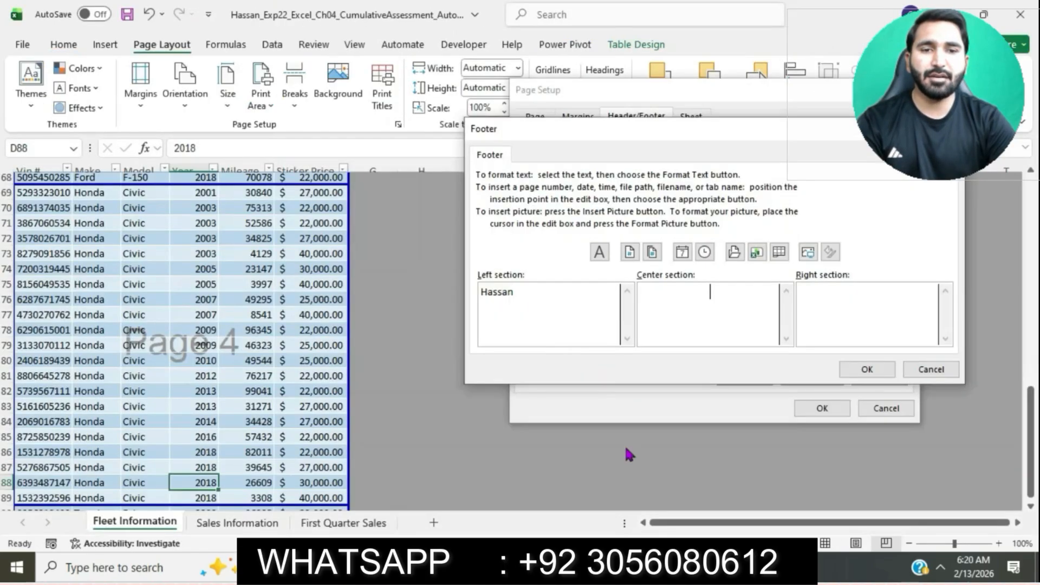
{"action": "left_click", "coordinate": [779, 251]}
{"action": "left_click", "coordinate": [841, 308]}
{"action": "left_click", "coordinate": [757, 252]}
{"action": "left_click", "coordinate": [866, 369]}
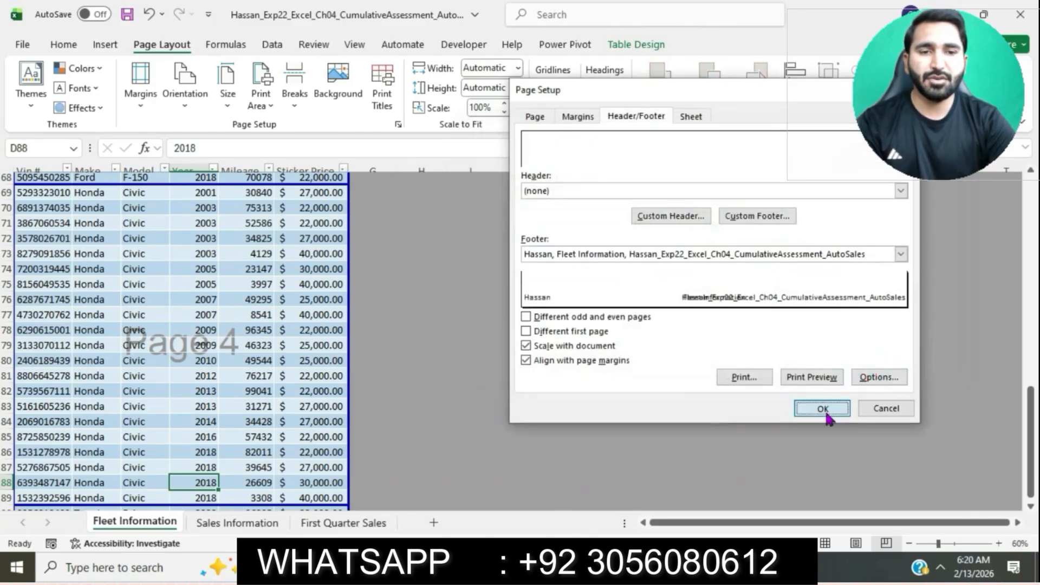
{"action": "left_click", "coordinate": [821, 408]}
- Return to the Word instructions and highlight the step 8 freeze-row instruction in turquoise
{"action": "key", "text": "alt+Tab"}
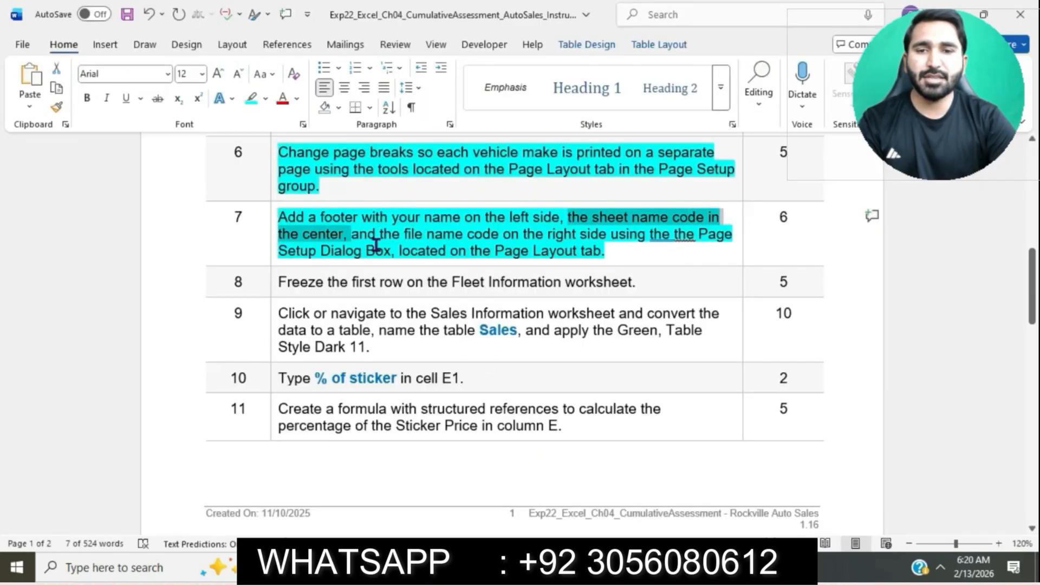
{"action": "left_click", "coordinate": [558, 252]}
{"action": "scroll", "coordinate": [558, 252], "scroll_direction": "down", "scroll_amount": 2}
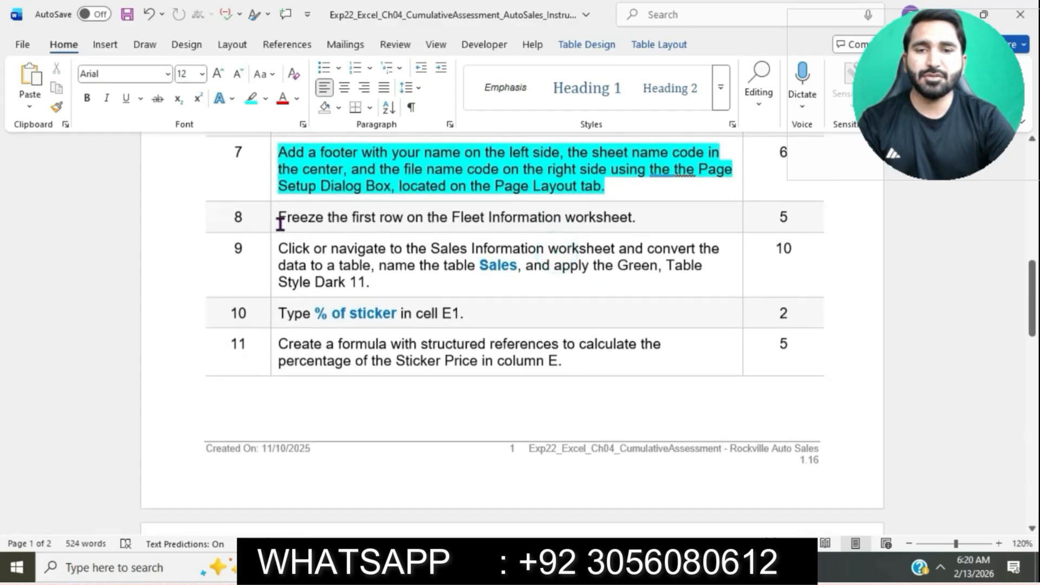
{"action": "left_click", "coordinate": [272, 222]}
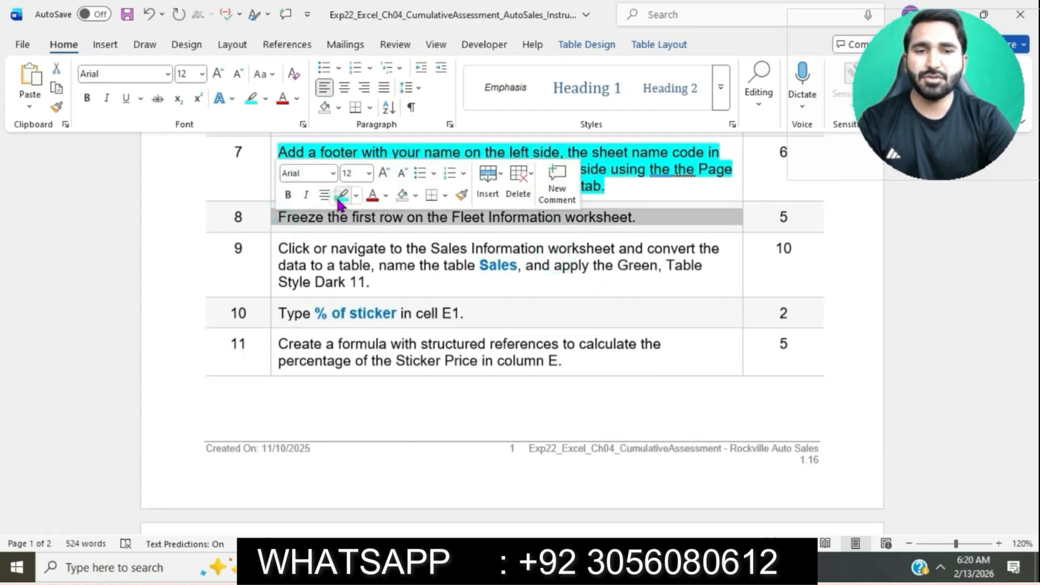
{"action": "left_click", "coordinate": [343, 195]}
{"action": "left_click", "coordinate": [345, 215]}
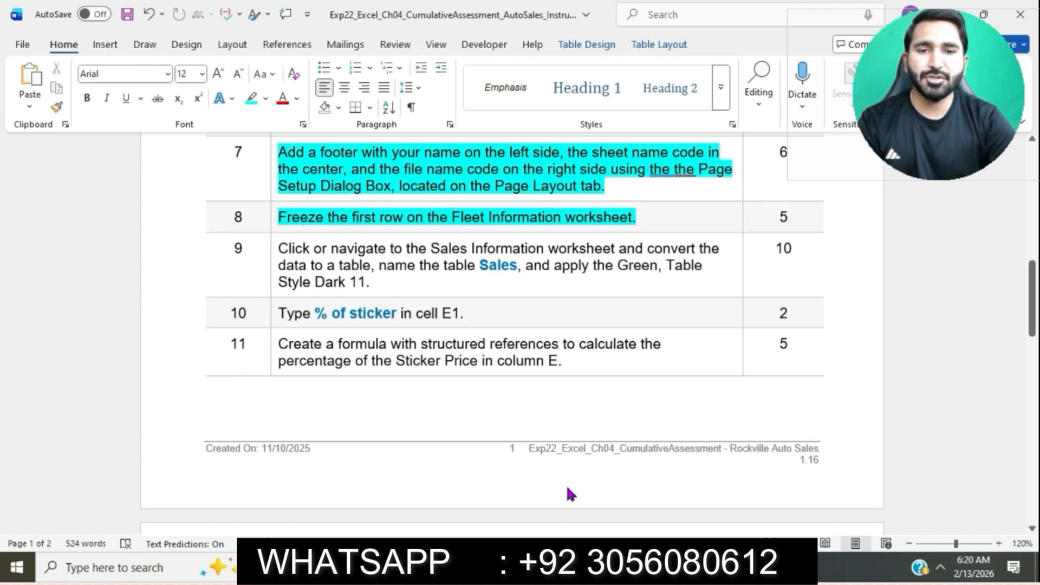
- Switch to the Excel workbook and freeze the top row of the Fleet Information worksheet
{"action": "key", "text": "alt+Tab"}
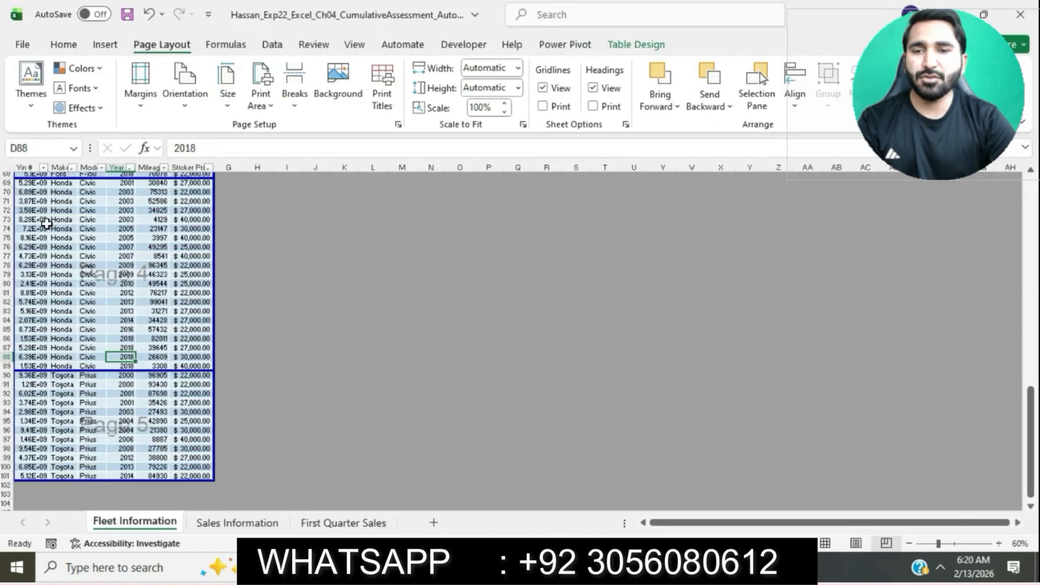
{"action": "scroll", "coordinate": [21, 187], "scroll_direction": "up", "scroll_amount": 20}
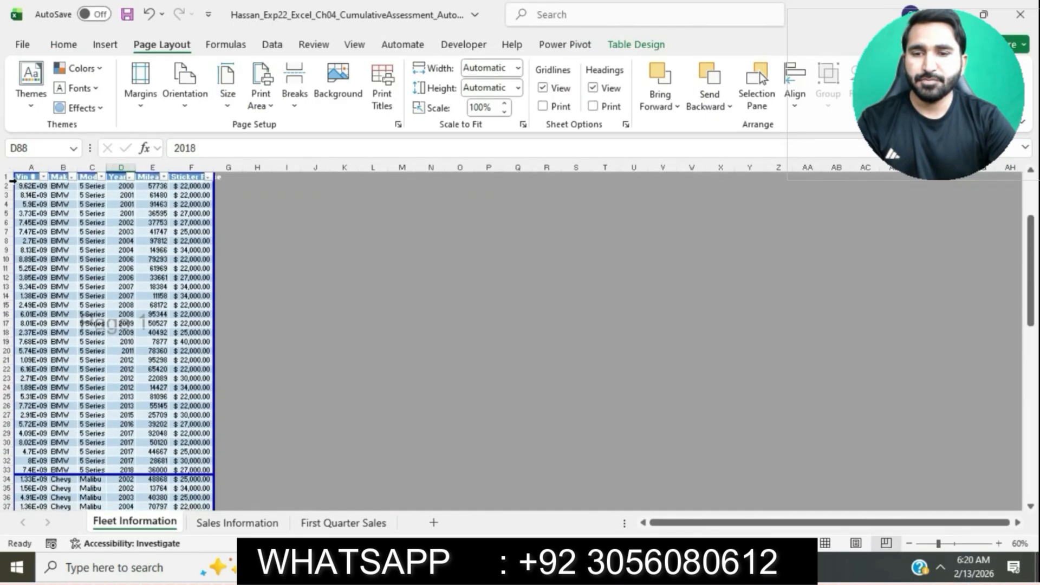
{"action": "left_click", "coordinate": [10, 179]}
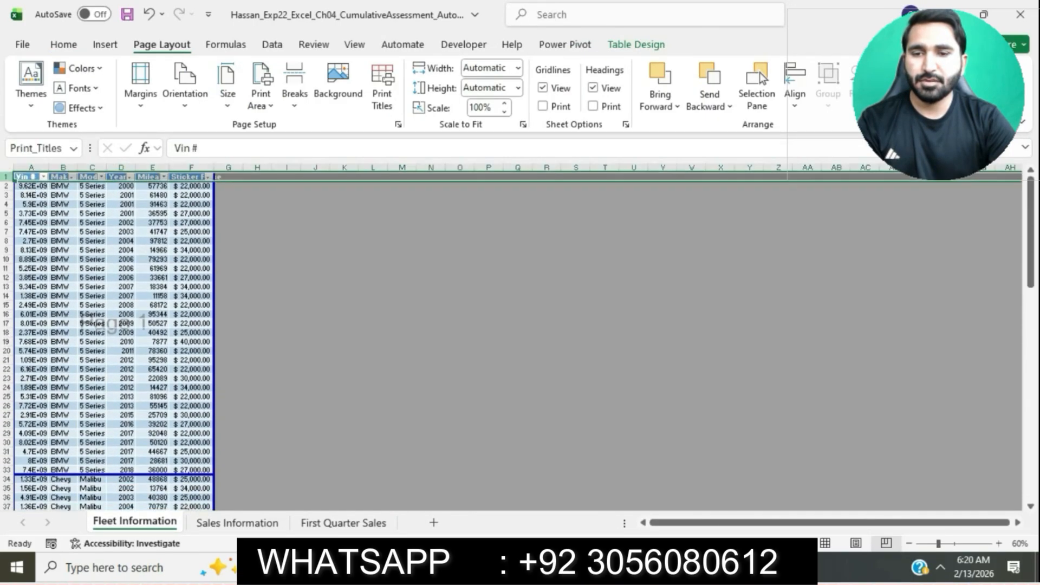
{"action": "left_click", "coordinate": [371, 45]}
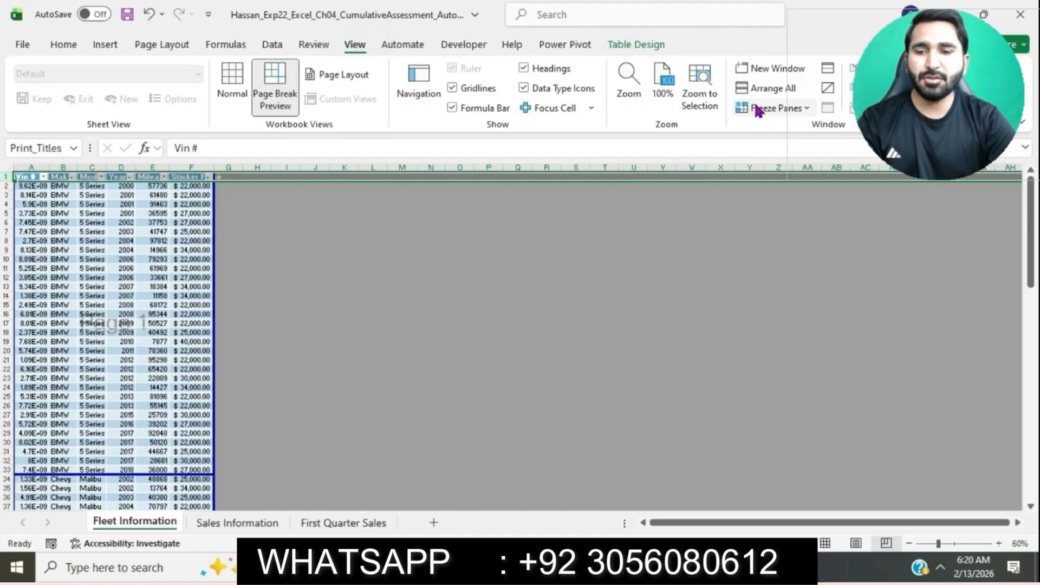
{"action": "left_click", "coordinate": [776, 107]}
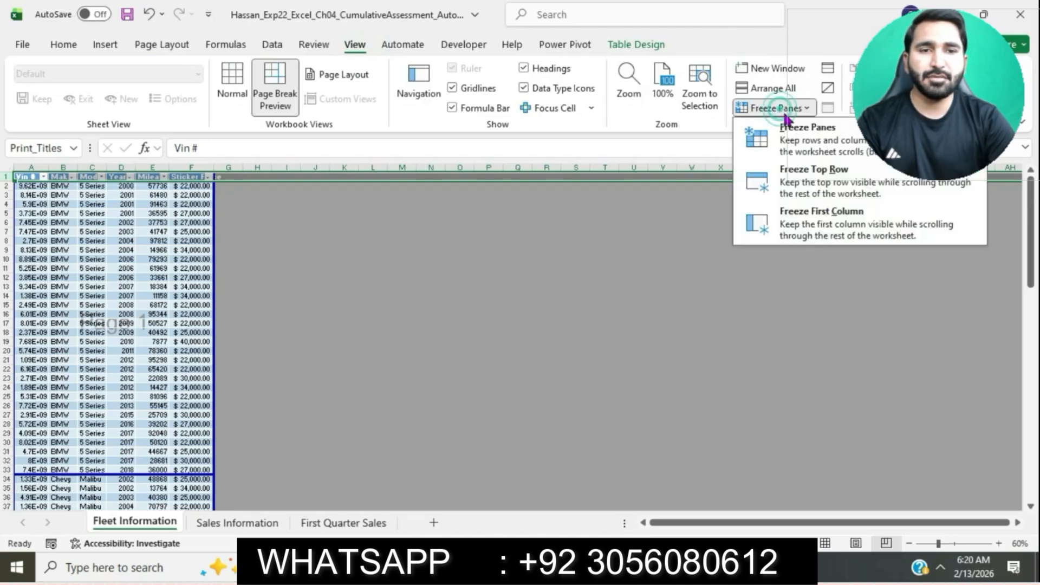
{"action": "left_click", "coordinate": [820, 172]}
{"action": "left_click", "coordinate": [568, 305]}
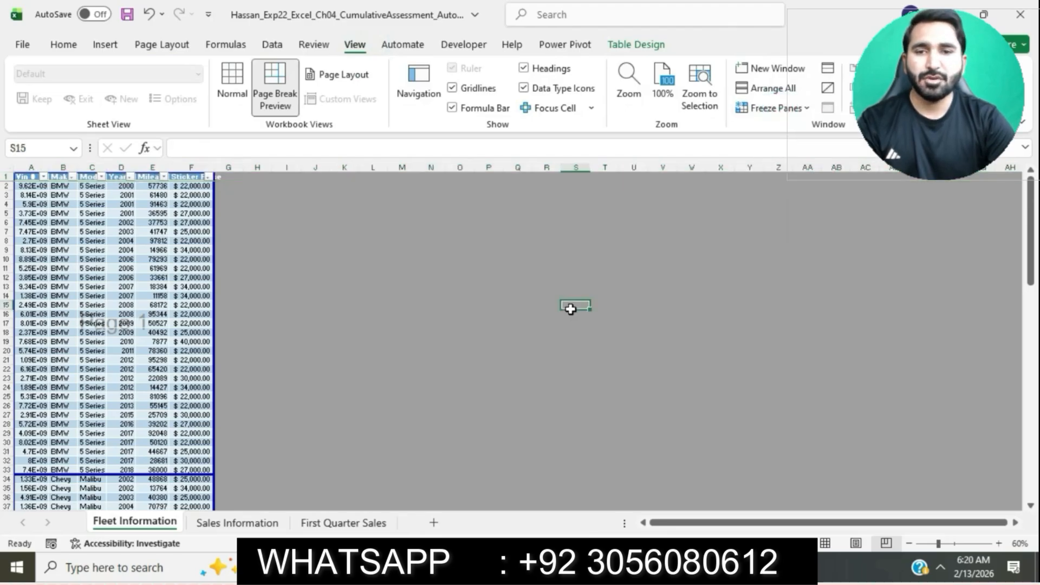
{"action": "scroll", "coordinate": [571, 310], "scroll_direction": "down", "scroll_amount": 2}
{"action": "scroll", "coordinate": [571, 310], "scroll_direction": "up", "scroll_amount": 5}
- Return to the Word instructions and highlight the step 9 Sales Information table instruction in turquoise
{"action": "key", "text": "alt+Tab"}
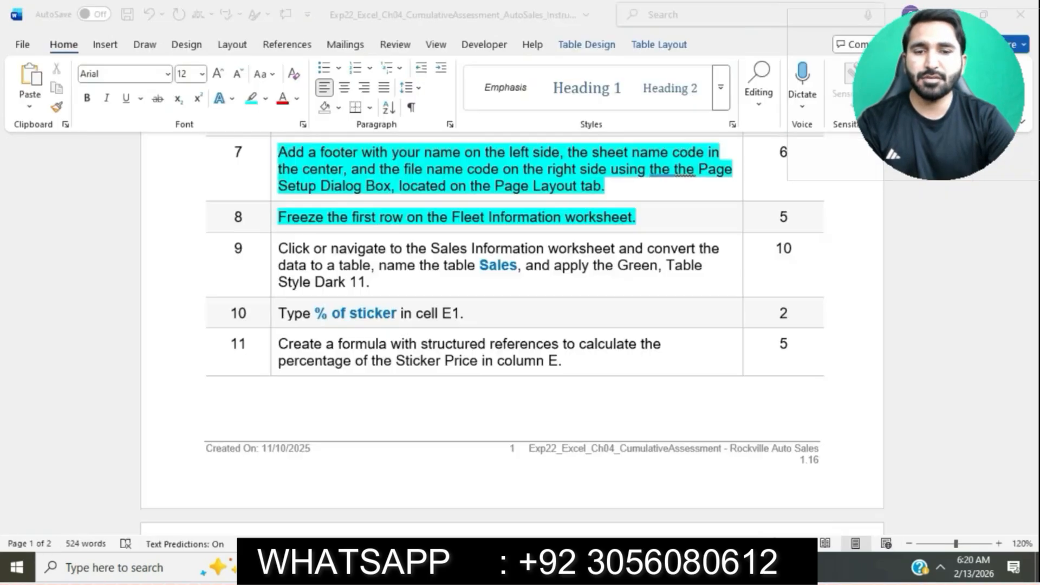
{"action": "scroll", "coordinate": [374, 264], "scroll_direction": "down", "scroll_amount": 1}
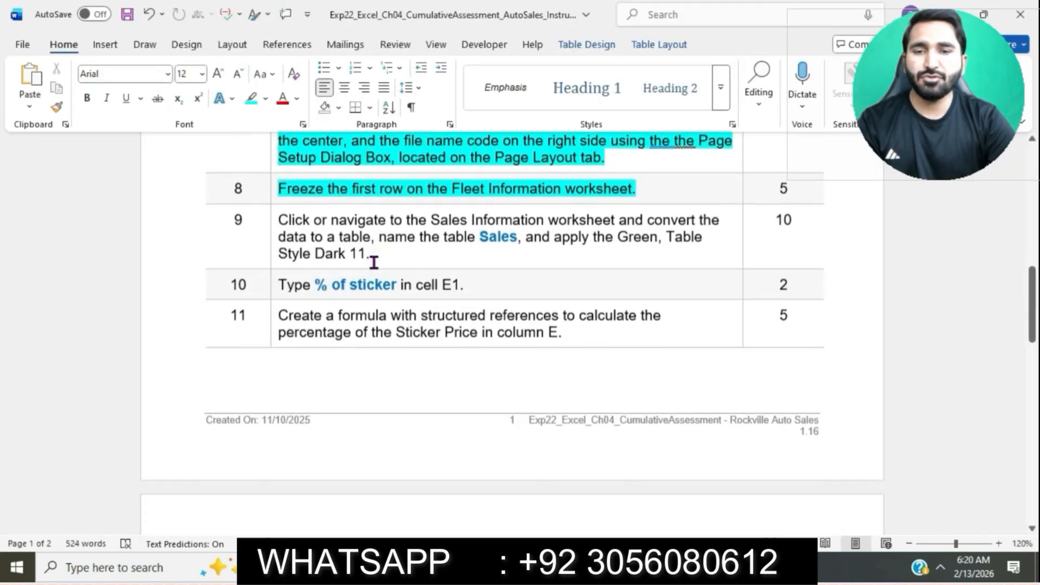
{"action": "left_click", "coordinate": [270, 222]}
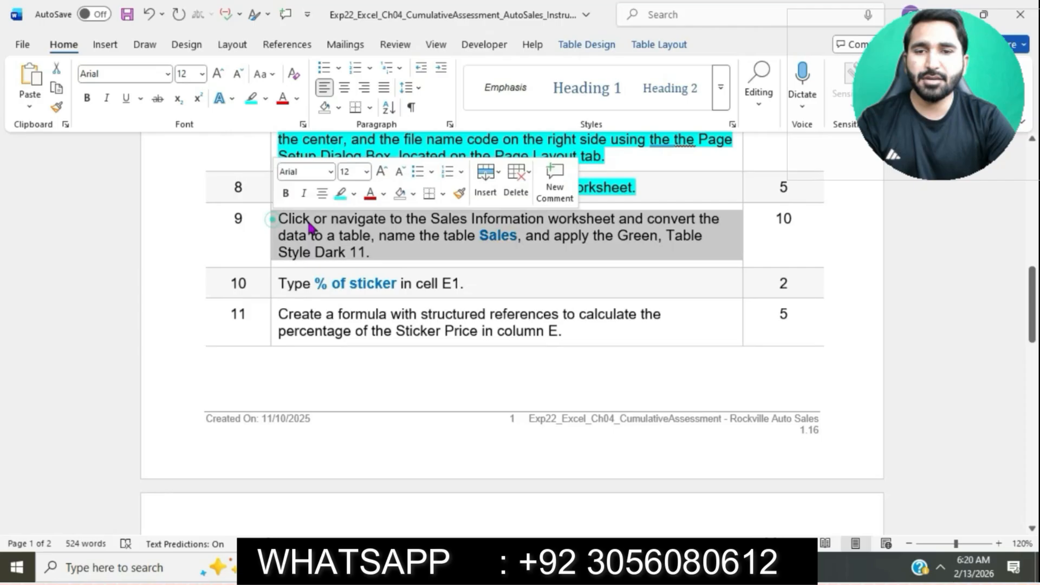
{"action": "left_click", "coordinate": [342, 190]}
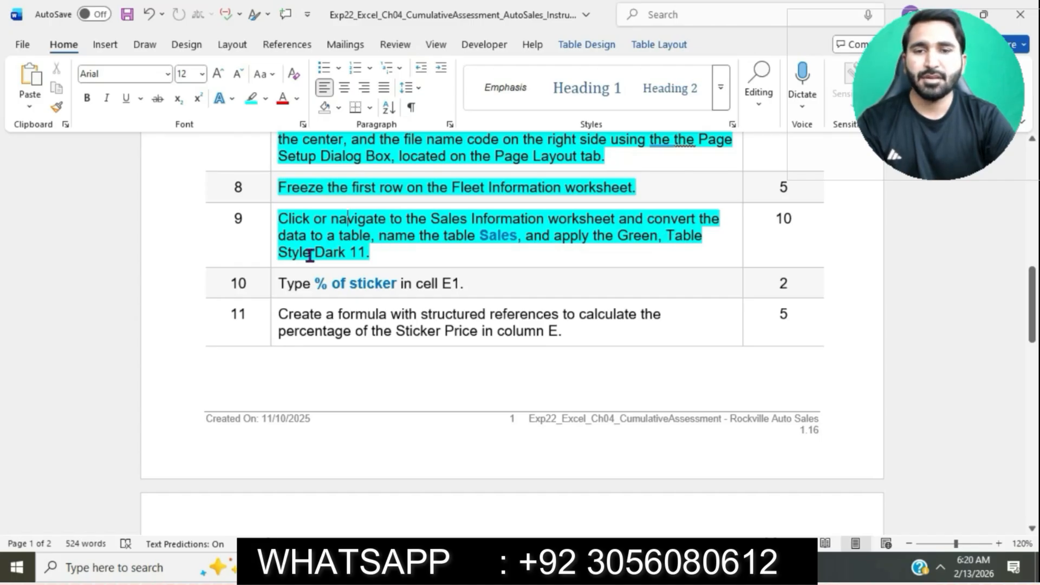
- Select the navigation part of the step 9 instruction, and open the Sales Information worksheet in the Excel workbook
{"action": "left_click_drag", "start_coordinate": [281, 222], "coordinate": [617, 220]}
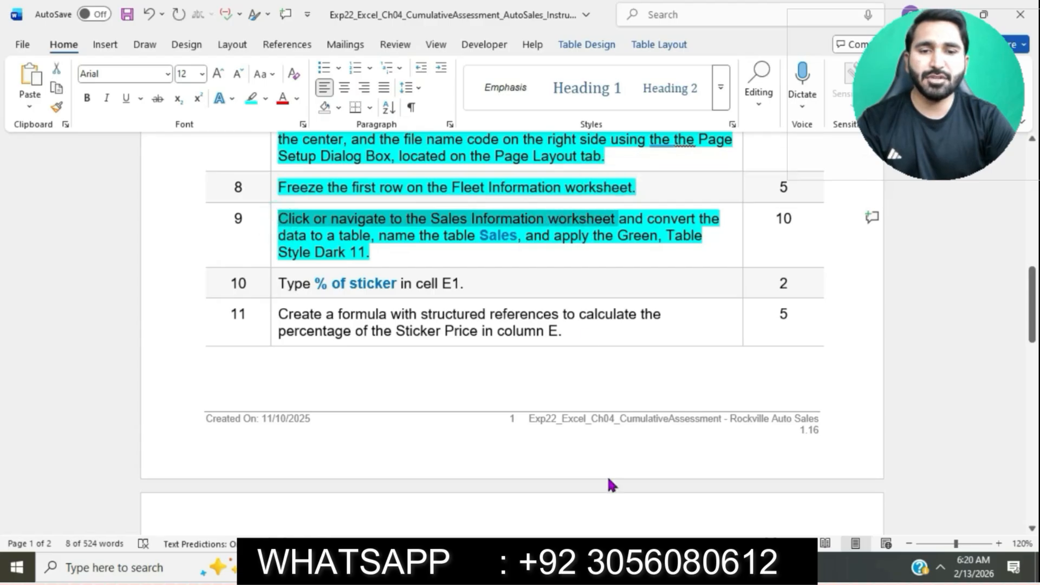
{"action": "left_click", "coordinate": [599, 567]}
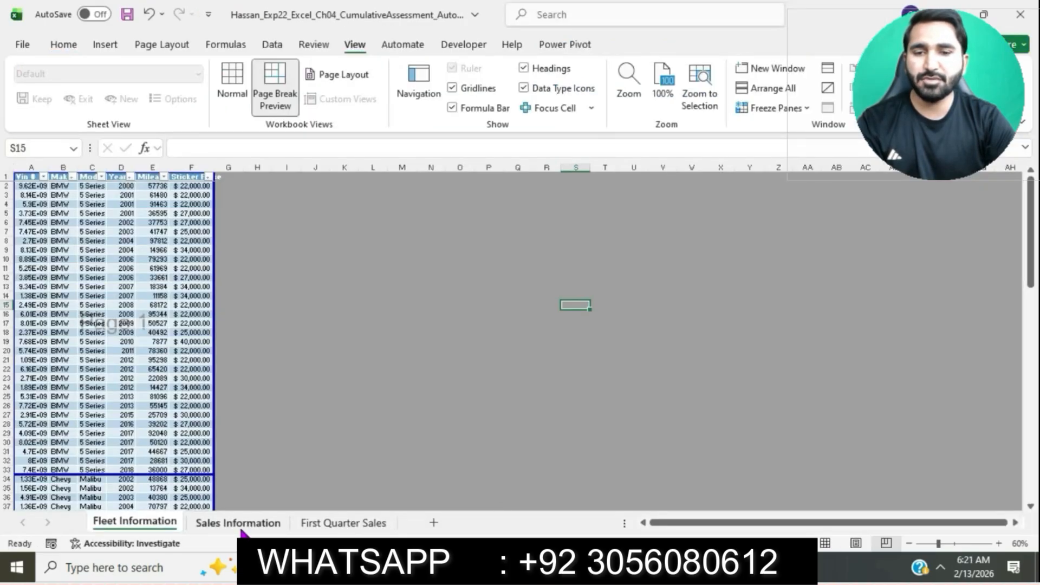
{"action": "left_click", "coordinate": [241, 527]}
- Check the conversion part of step 9 in Word, and convert the Sales Information data in Excel to a table with headers
{"action": "key", "text": "alt+Tab"}
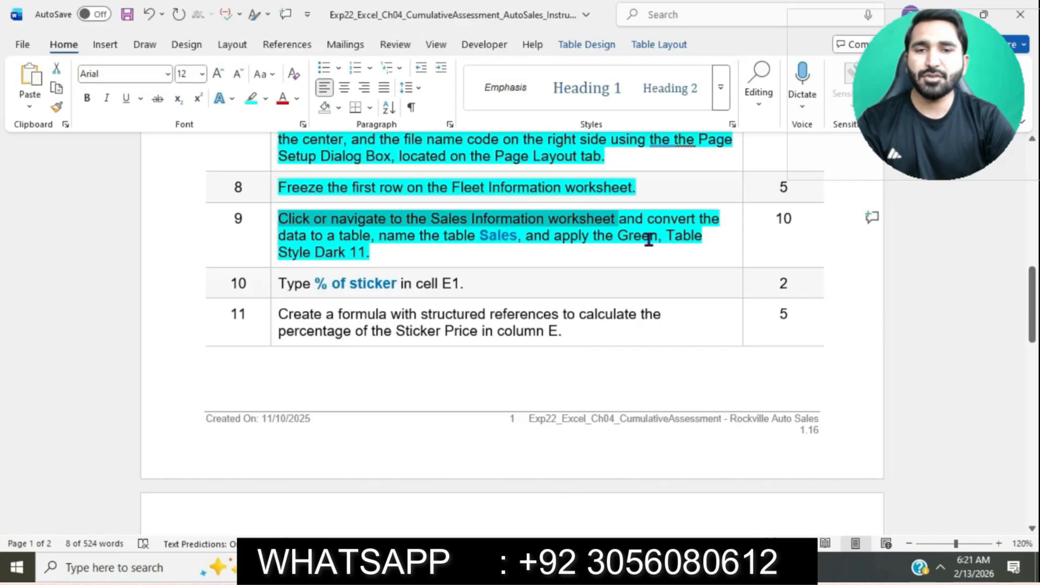
{"action": "left_click_drag", "start_coordinate": [621, 218], "coordinate": [372, 233]}
{"action": "key", "text": "alt+Tab"}
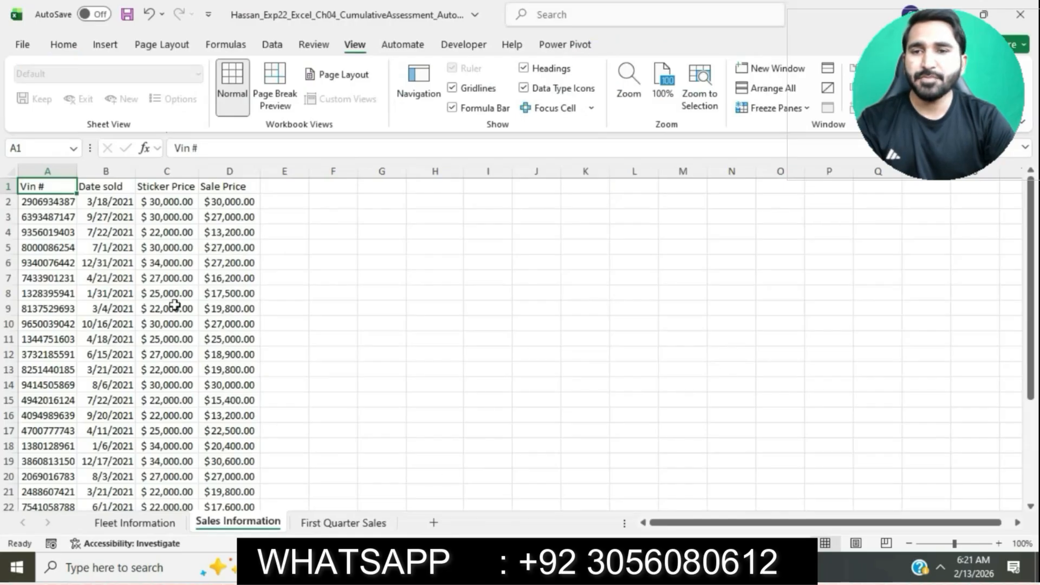
{"action": "left_click", "coordinate": [118, 47]}
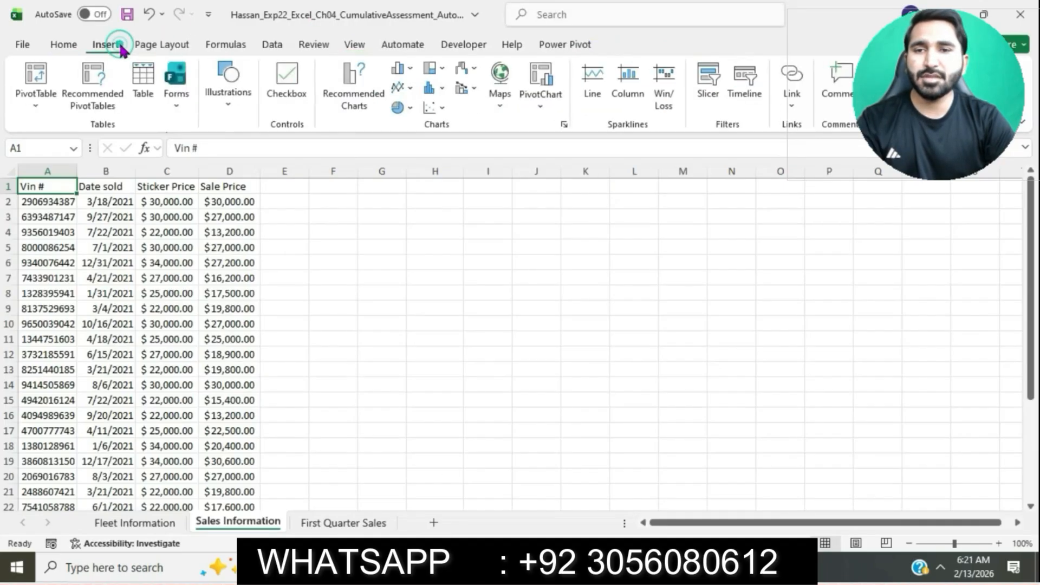
{"action": "left_click", "coordinate": [139, 74]}
{"action": "left_click", "coordinate": [701, 309]}
- Copy the name Sales from the step 9 instruction in Word and set it as the new table's name in Excel
{"action": "key", "text": "alt+Tab"}
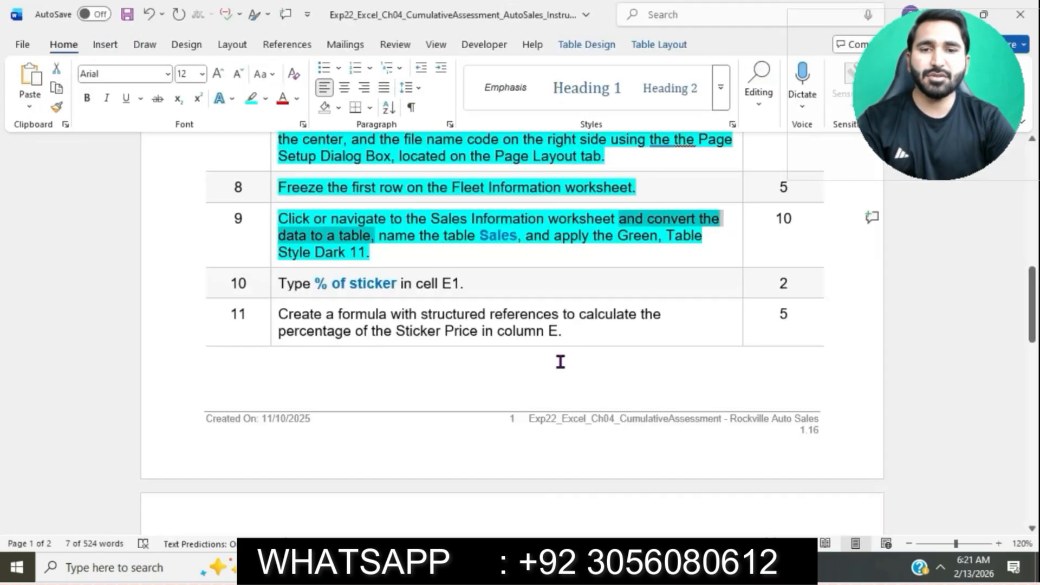
{"action": "left_click_drag", "start_coordinate": [484, 237], "coordinate": [519, 236]}
{"action": "key", "text": "ctrl+c"}
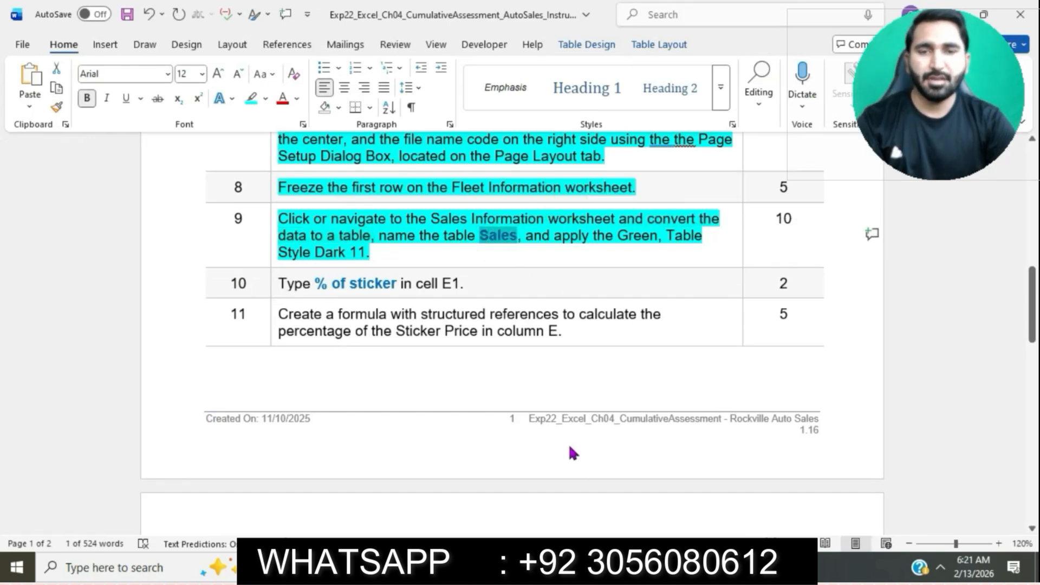
{"action": "key", "text": "alt+Tab"}
{"action": "left_click", "coordinate": [56, 89]}
{"action": "left_click", "coordinate": [56, 90]}
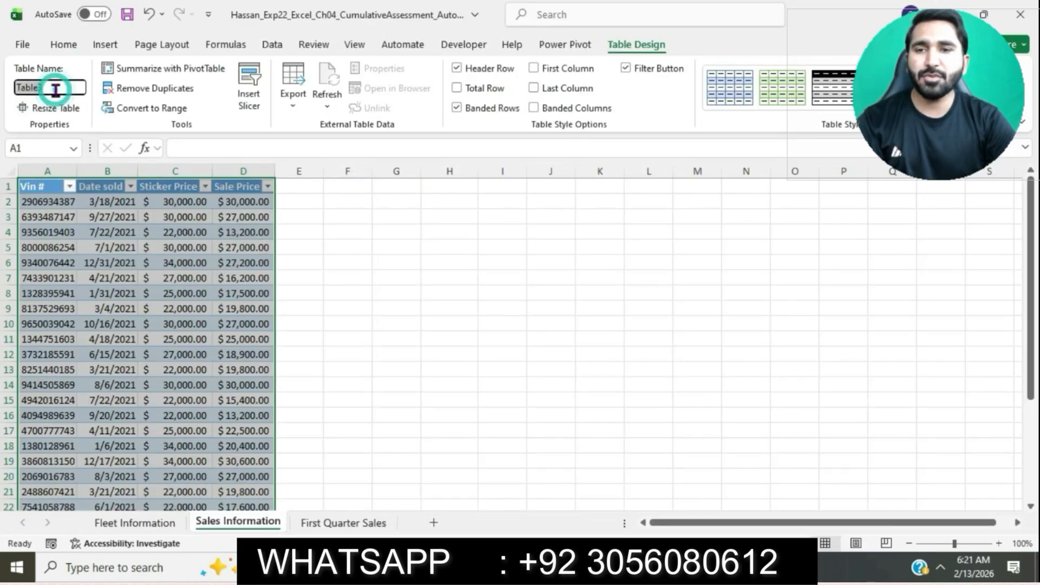
{"action": "key", "text": "ctrl+v"}
{"action": "key", "text": "Return"}
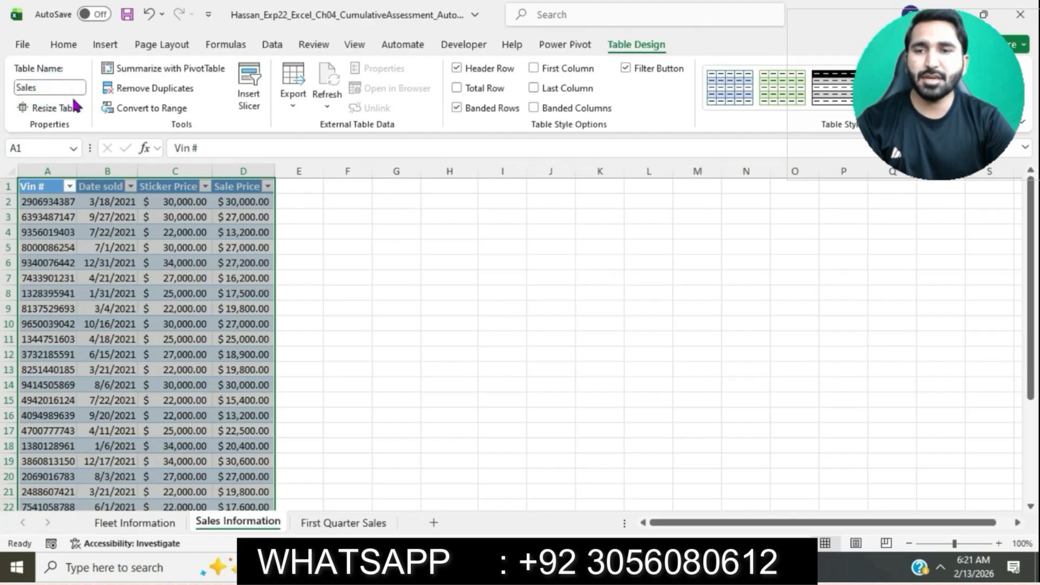
- Check the style part of step 9 in Word, and apply Green, Table Style Dark 11 to the Sales table in Excel
{"action": "key", "text": "alt+Tab"}
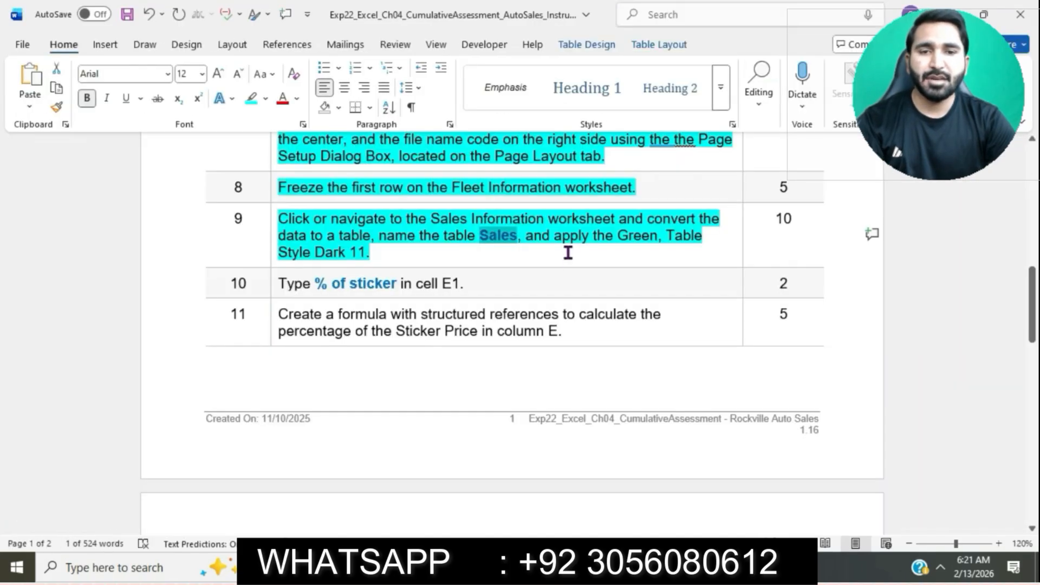
{"action": "left_click_drag", "start_coordinate": [561, 248], "coordinate": [567, 249]}
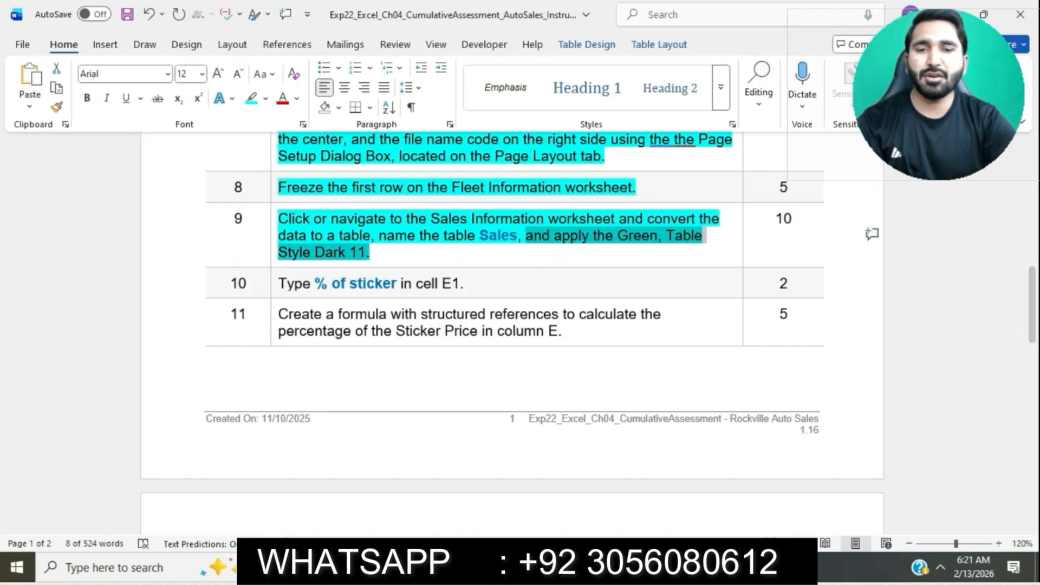
{"action": "key", "text": "alt+Tab"}
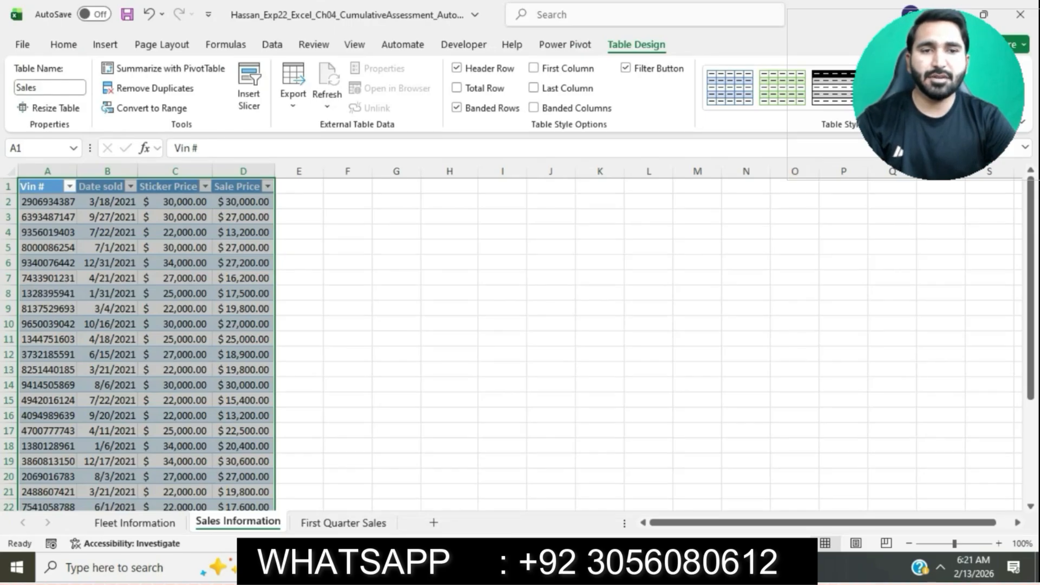
{"action": "left_click", "coordinate": [1022, 121]}
{"action": "scroll", "coordinate": [875, 225], "scroll_direction": "down", "scroll_amount": 3}
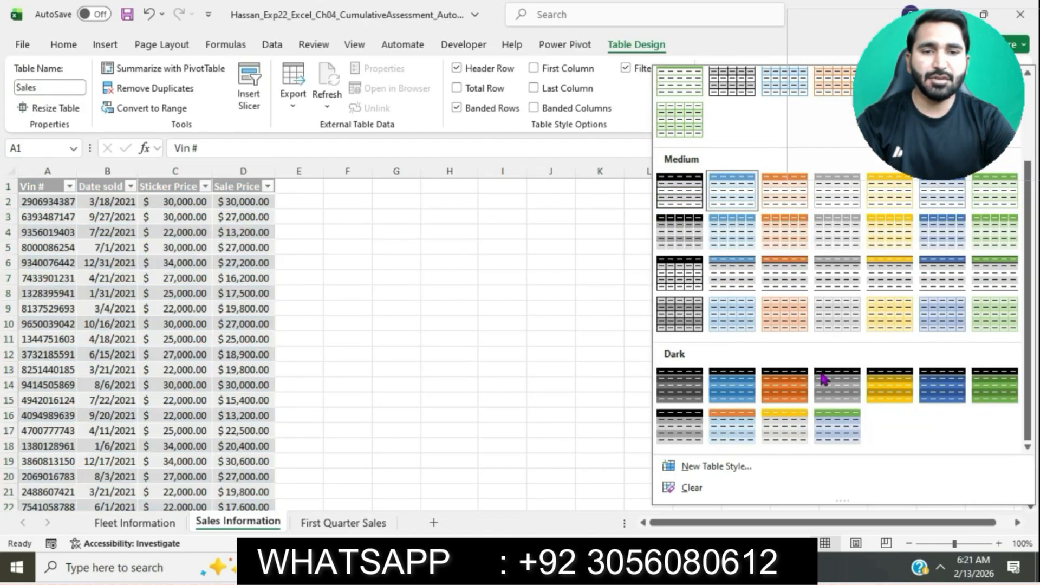
{"action": "left_click", "coordinate": [828, 431]}
- Return to the Word instructions and highlight the step 10 instruction in turquoise
{"action": "left_click", "coordinate": [560, 567]}
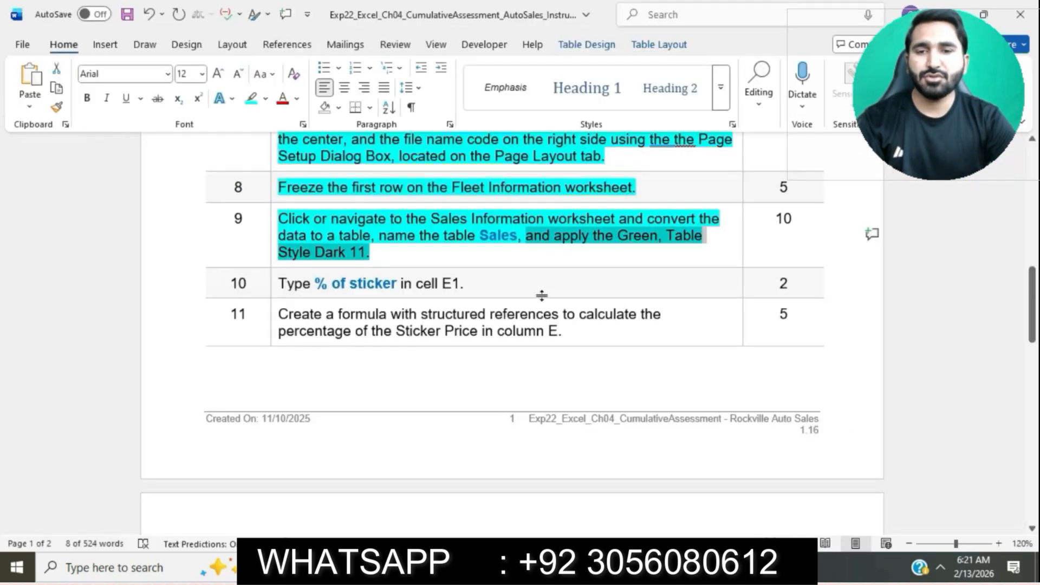
{"action": "left_click", "coordinate": [274, 283]}
{"action": "left_click", "coordinate": [272, 283]}
{"action": "left_click", "coordinate": [340, 255]}
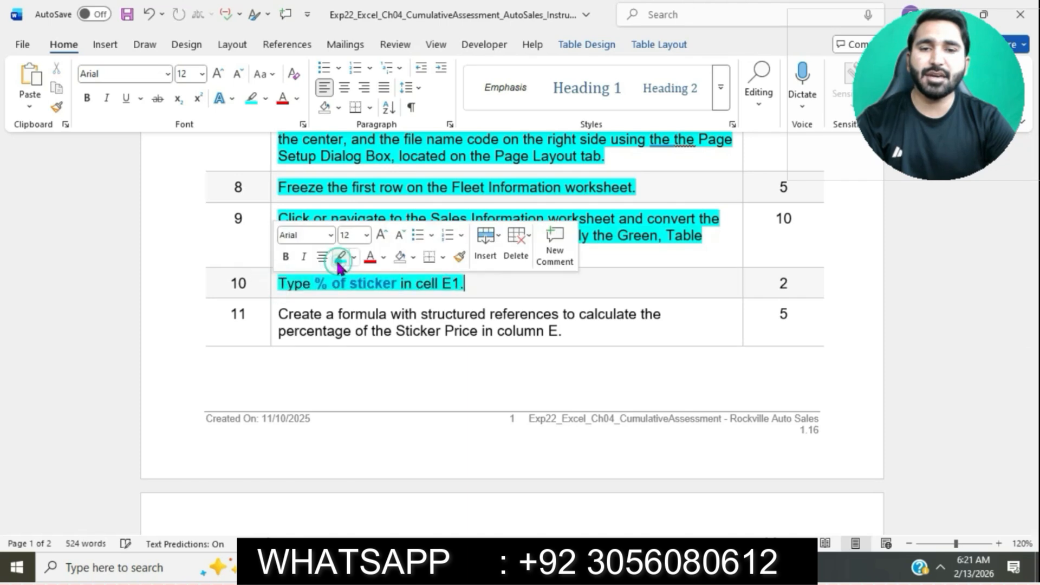
- Copy the text % of sticker from step 10 in Word and enter it in cell E1 of the Sales Information worksheet in Excel
{"action": "left_click", "coordinate": [314, 284]}
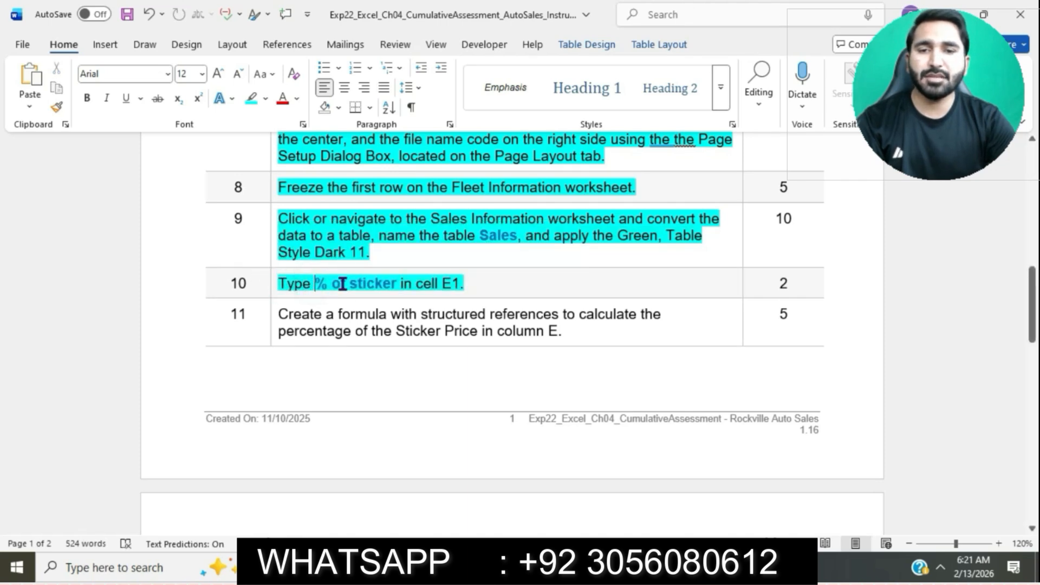
{"action": "left_click_drag", "start_coordinate": [314, 283], "coordinate": [399, 283]}
{"action": "key", "text": "ctrl+c"}
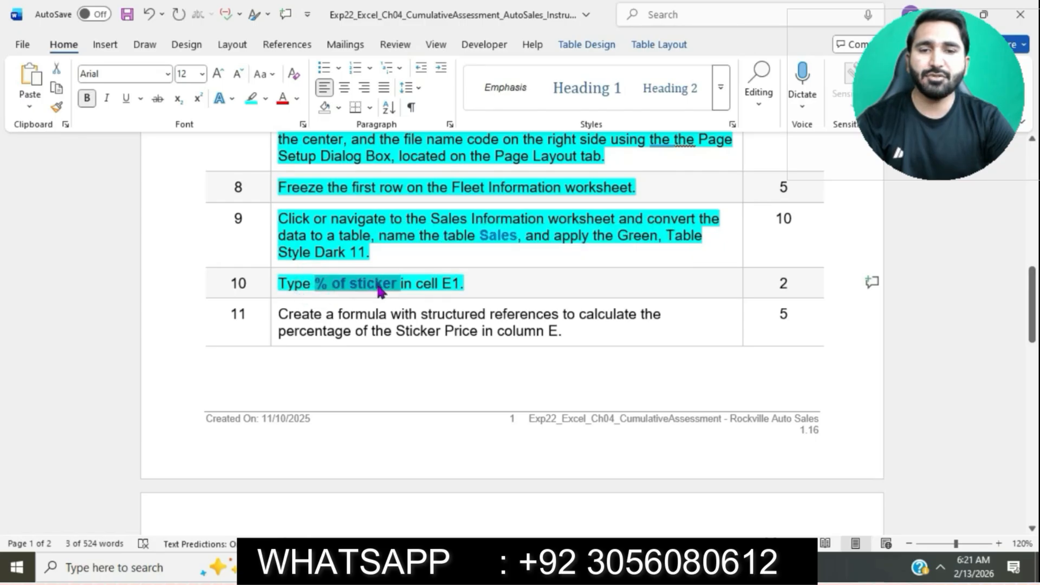
{"action": "key", "text": "alt+Tab"}
{"action": "left_click", "coordinate": [319, 190]}
{"action": "left_click", "coordinate": [293, 154]}
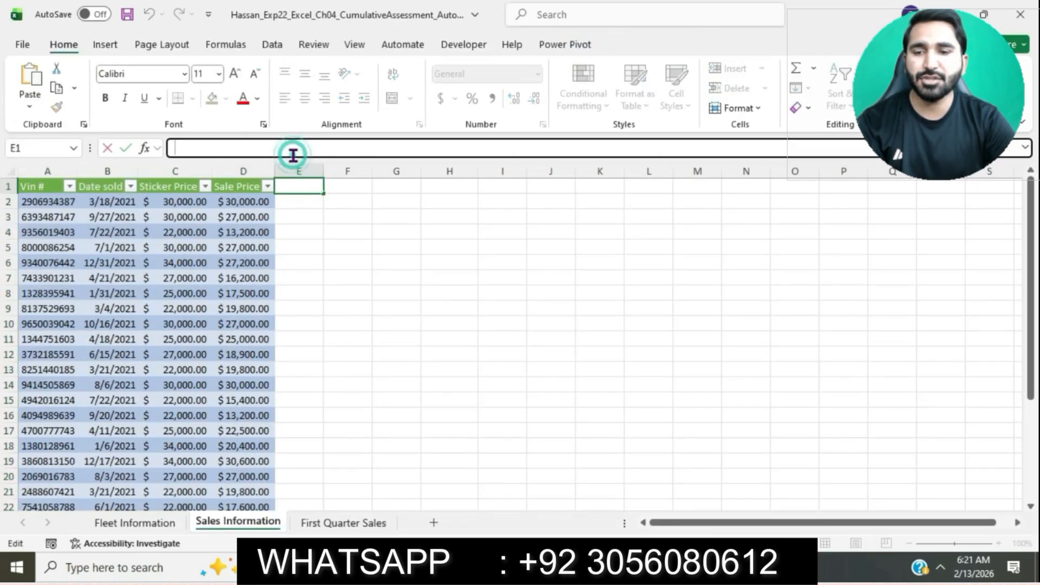
{"action": "key", "text": "ctrl+v"}
{"action": "key", "text": "Return"}
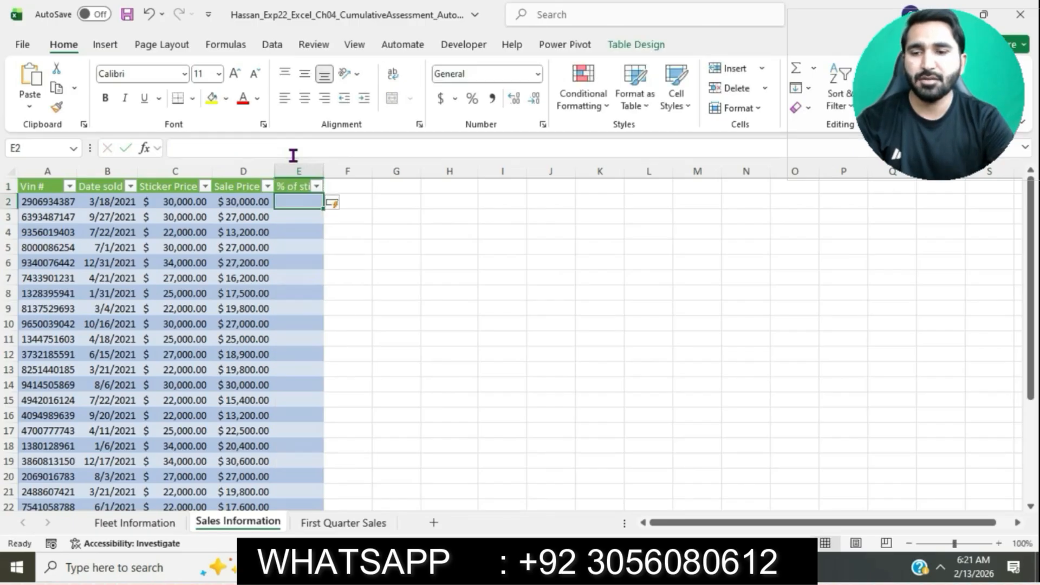
- Return to the Word instructions and highlight the remaining rows, steps 11 through 21, in turquoise
{"action": "key", "text": "alt+Tab"}
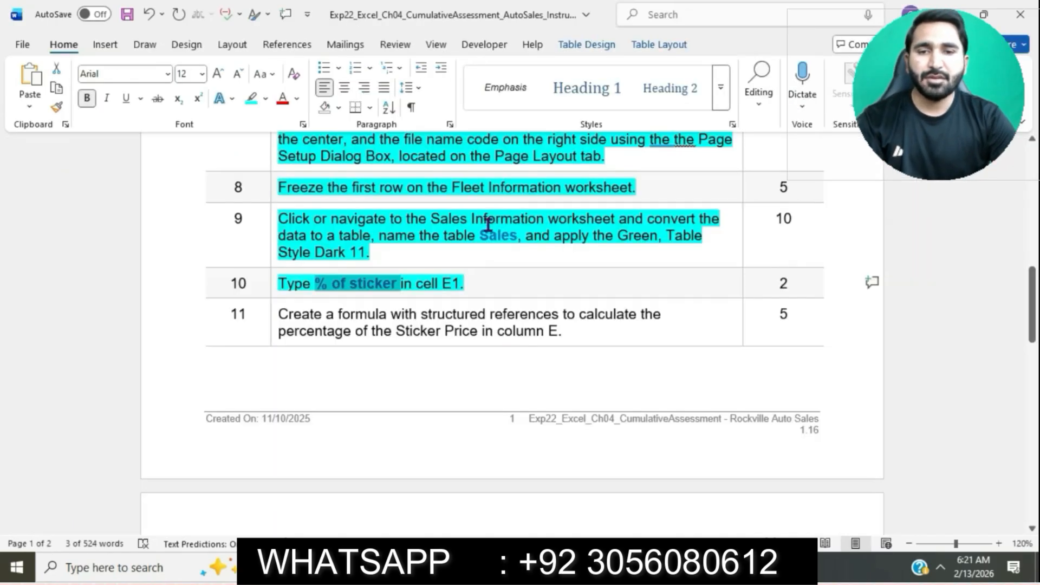
{"action": "left_click", "coordinate": [490, 283]}
{"action": "scroll", "coordinate": [490, 283], "scroll_direction": "down", "scroll_amount": 3}
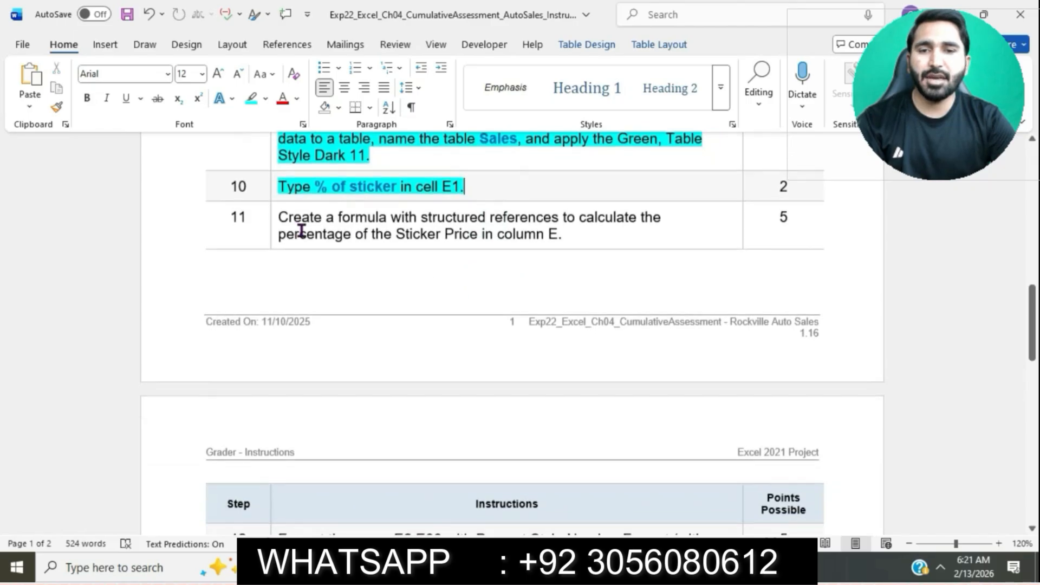
{"action": "left_click", "coordinate": [274, 219]}
{"action": "left_click_drag", "start_coordinate": [274, 215], "coordinate": [320, 541]}
{"action": "left_click", "coordinate": [413, 532]}
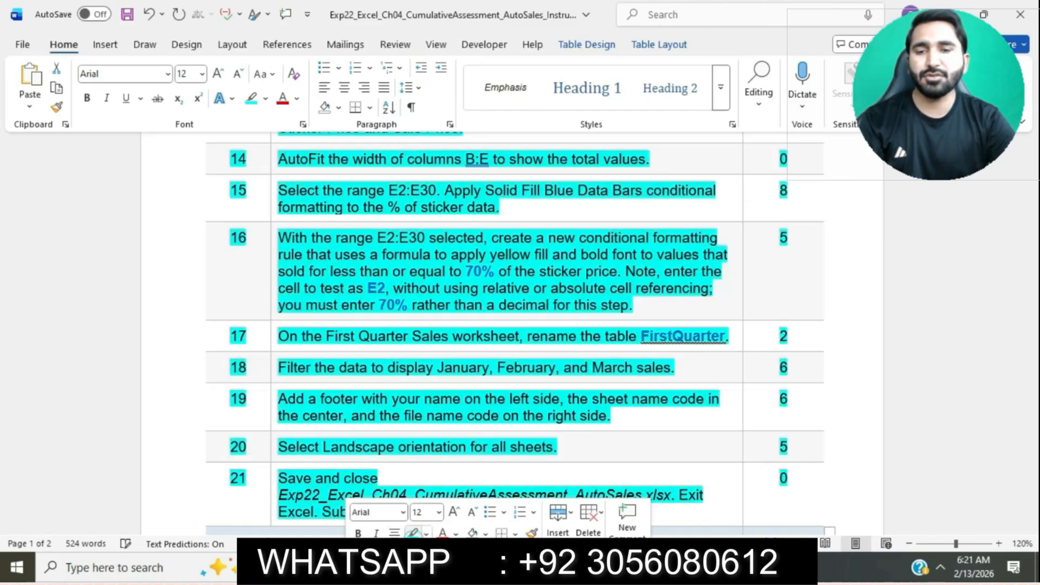
{"action": "left_click", "coordinate": [475, 447]}
{"action": "scroll", "coordinate": [473, 458], "scroll_direction": "down", "scroll_amount": 2}
{"action": "scroll", "coordinate": [474, 458], "scroll_direction": "down", "scroll_amount": 2}
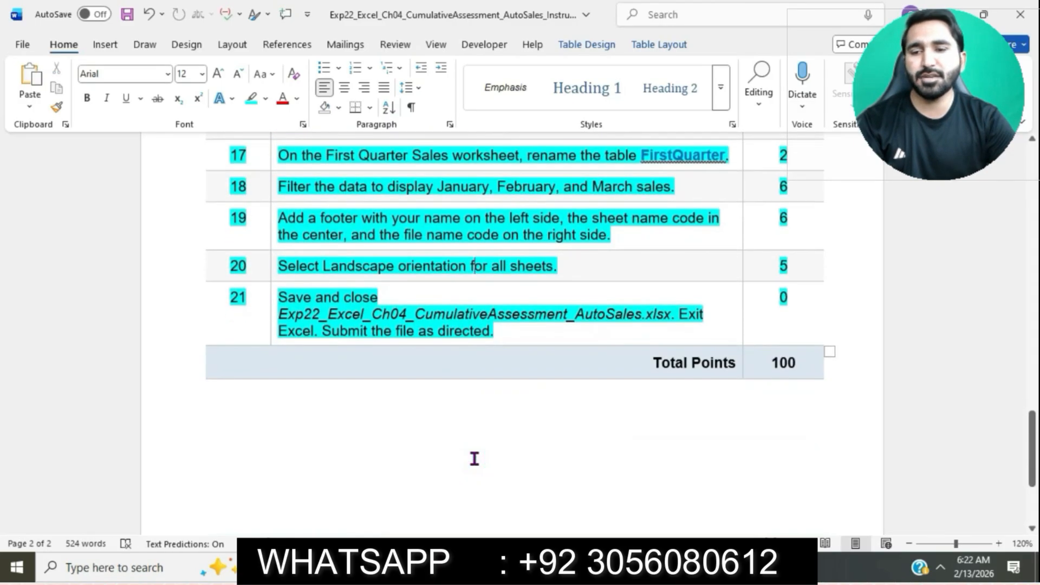
{"action": "scroll", "coordinate": [474, 457], "scroll_direction": "up", "scroll_amount": 10}
{"action": "scroll", "coordinate": [474, 458], "scroll_direction": "up", "scroll_amount": 12}
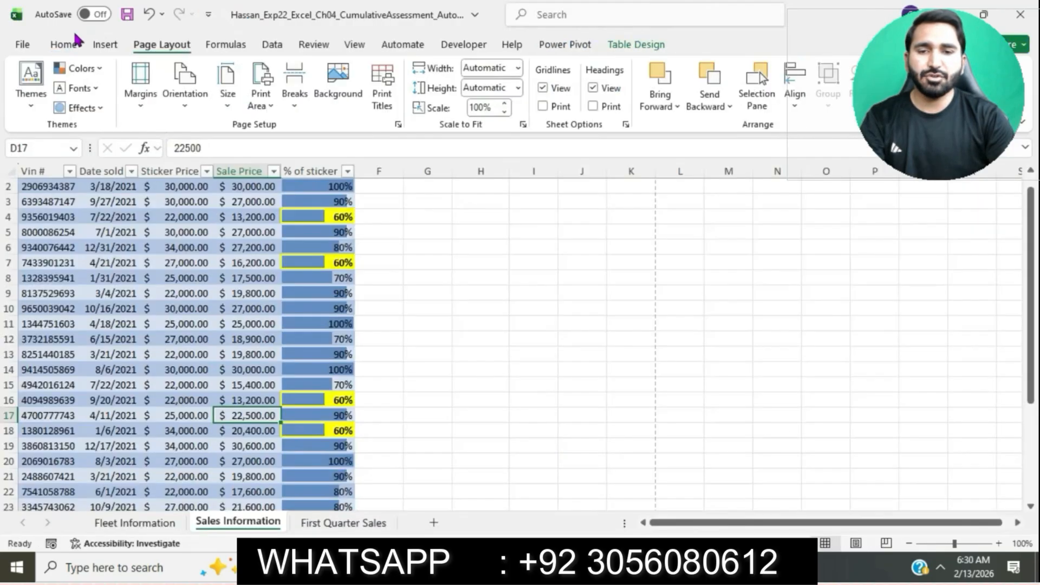
- Save a copy of the workbook to the Desktop as an Excel Workbook, keeping its file name
{"action": "left_click", "coordinate": [24, 45]}
{"action": "left_click", "coordinate": [60, 279]}
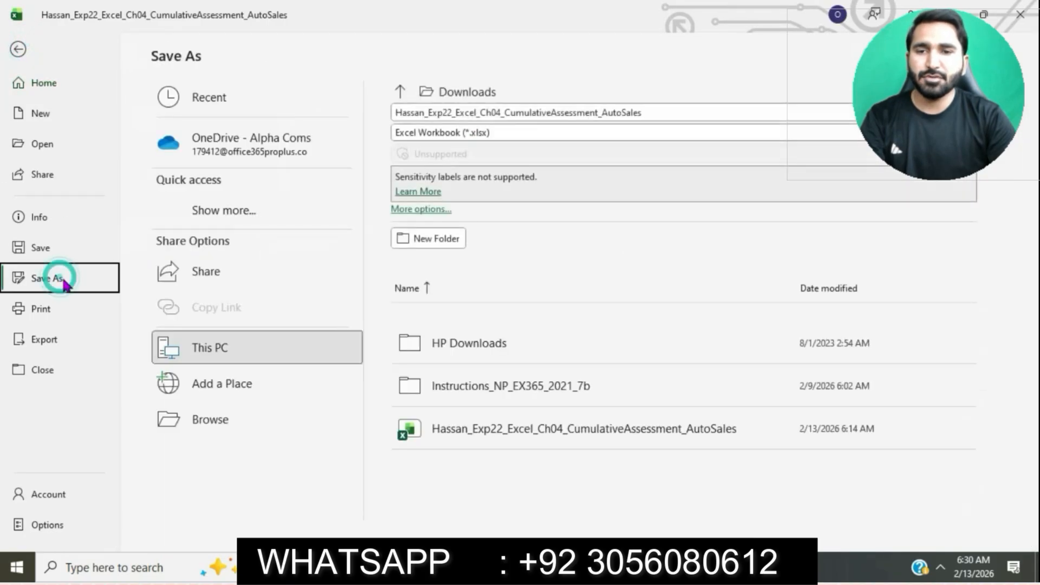
{"action": "left_click", "coordinate": [233, 420]}
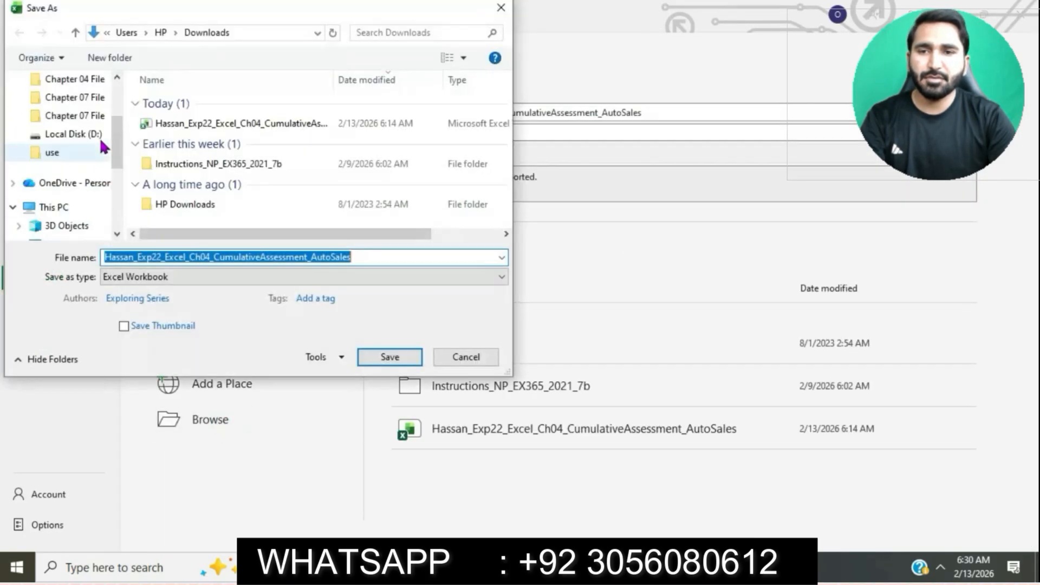
{"action": "scroll", "coordinate": [100, 138], "scroll_direction": "up", "scroll_amount": 2}
{"action": "left_click", "coordinate": [88, 130]}
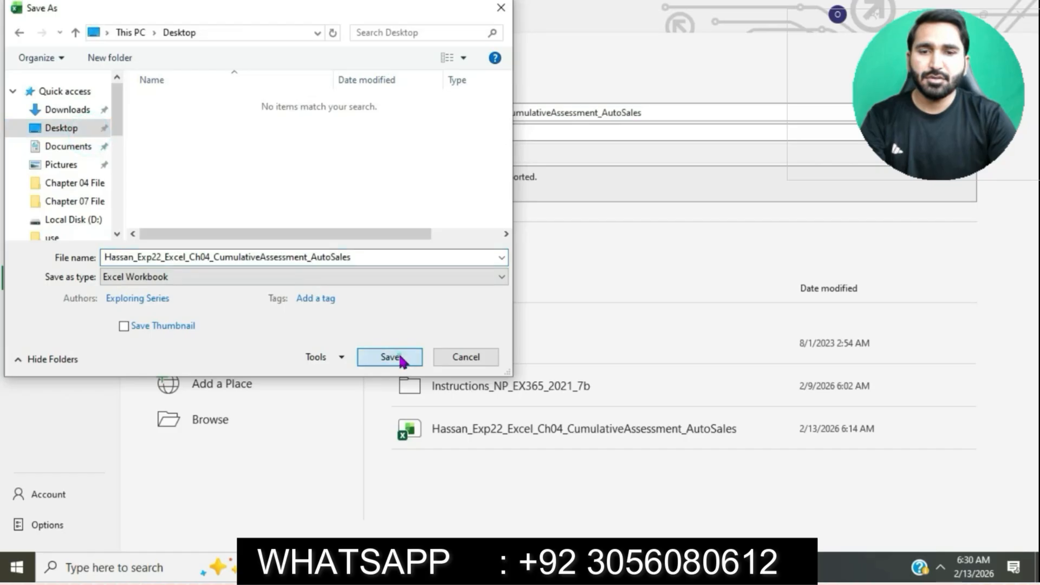
{"action": "left_click", "coordinate": [390, 356]}
- Switch to the Office Grader window in Chrome, close the Download Starting Materials dialog, and choose the AutoSales workbook from the Desktop for submission
{"action": "left_click", "coordinate": [528, 567]}
{"action": "left_click", "coordinate": [558, 488]}
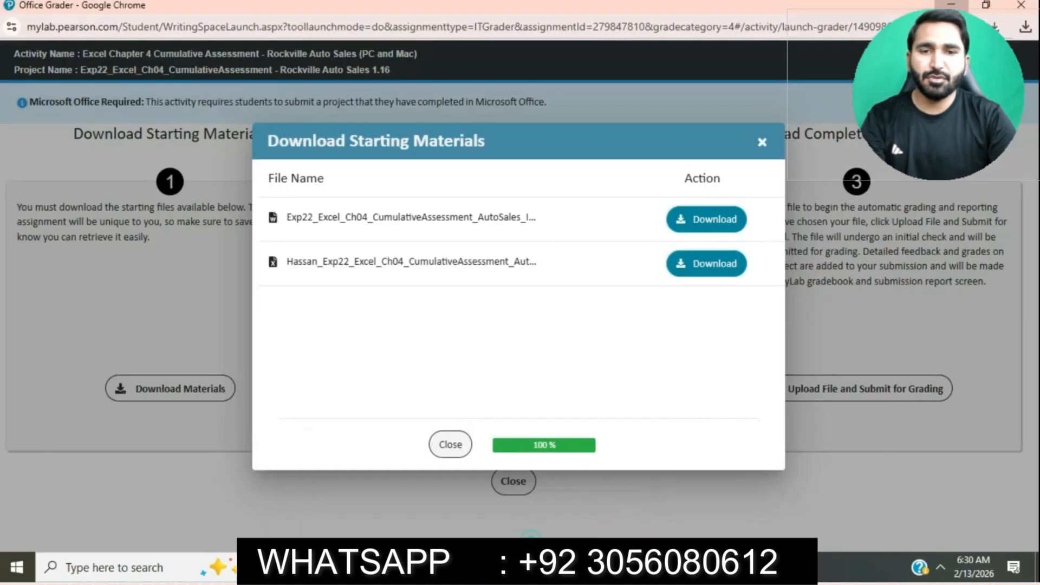
{"action": "left_click", "coordinate": [763, 142]}
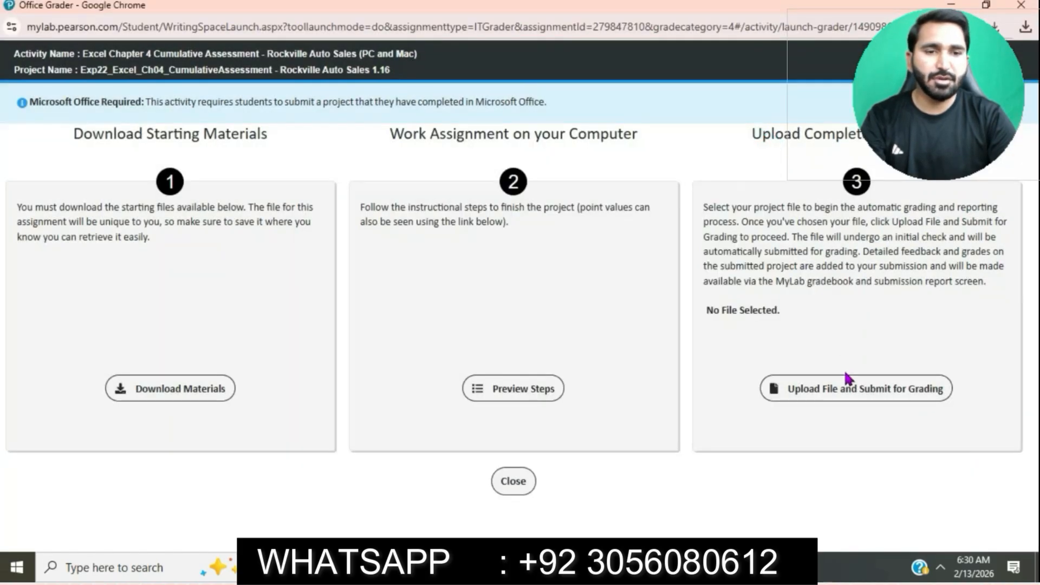
{"action": "left_click", "coordinate": [847, 378]}
{"action": "left_click", "coordinate": [303, 106]}
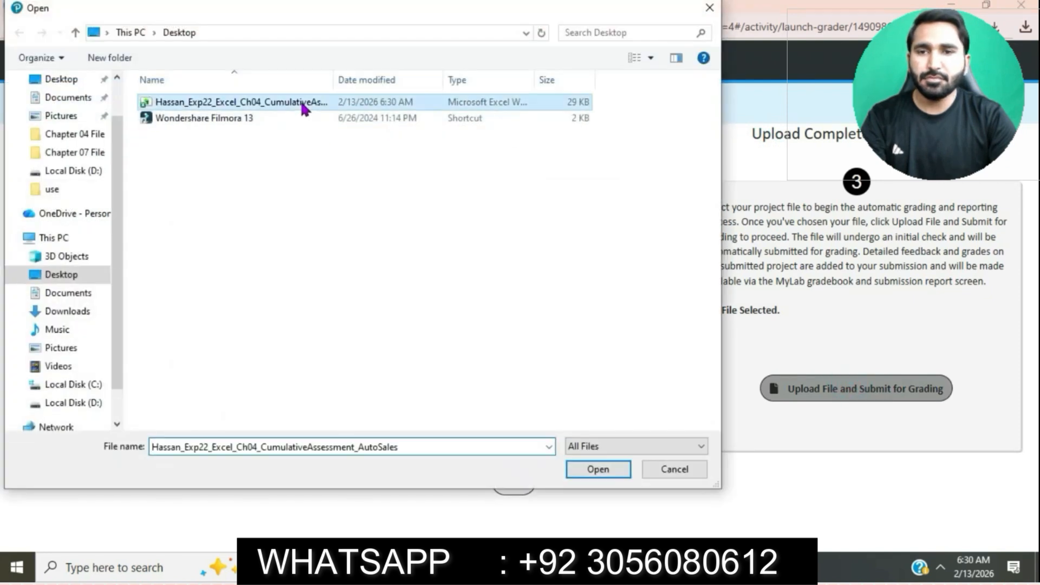
{"action": "left_click", "coordinate": [606, 470]}
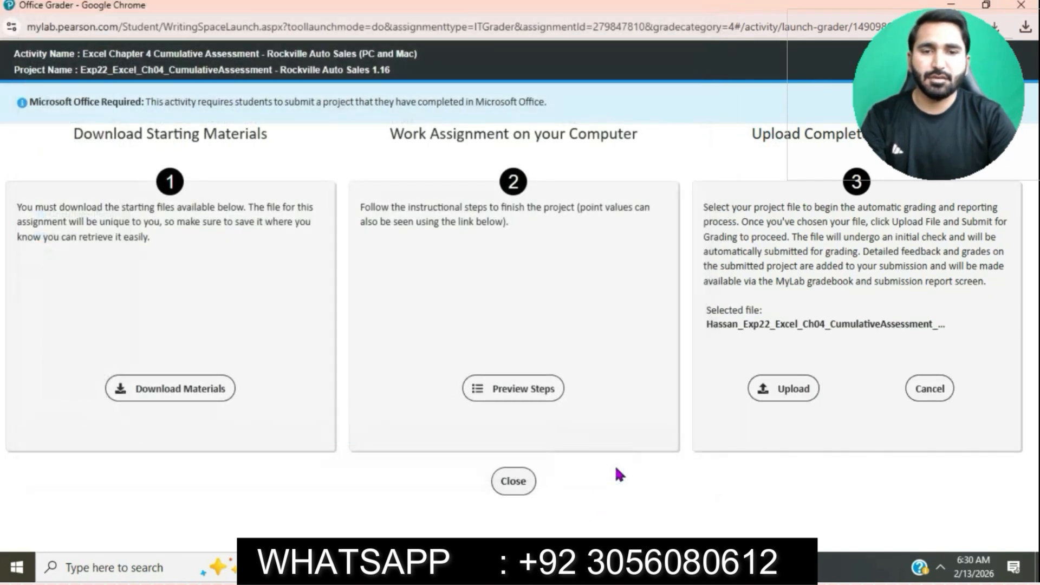
- Upload the chosen workbook, continue past the grading submission notice, and bring up the Quiz Summary page in Chrome
{"action": "left_click", "coordinate": [788, 398]}
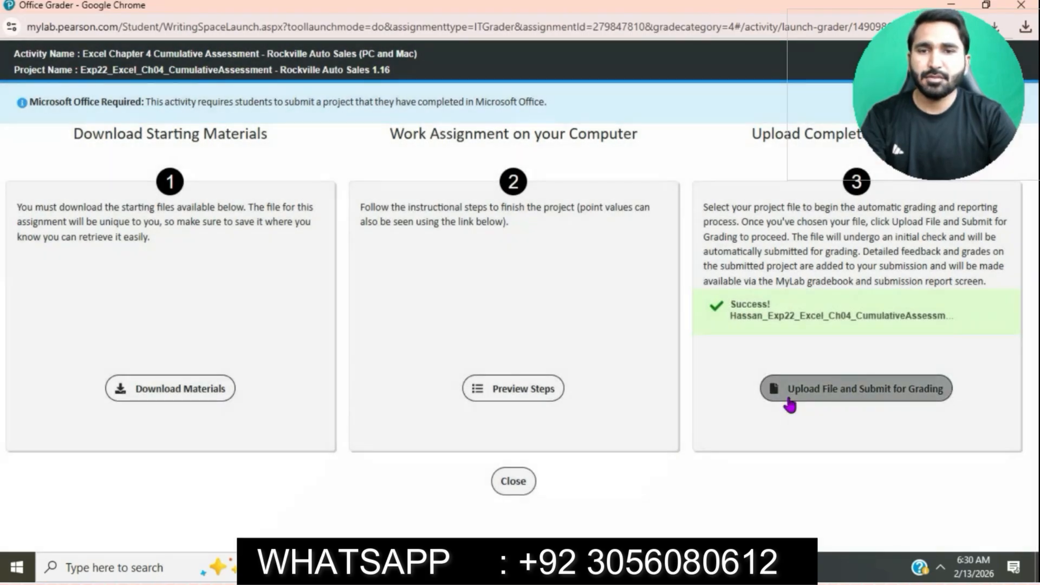
{"action": "left_click", "coordinate": [788, 400]}
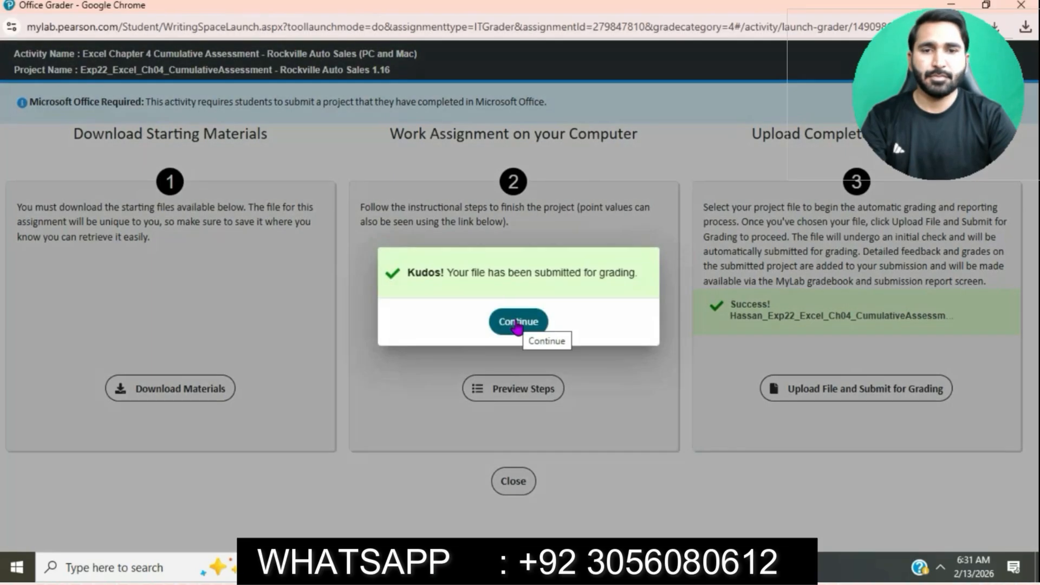
{"action": "left_click", "coordinate": [517, 325]}
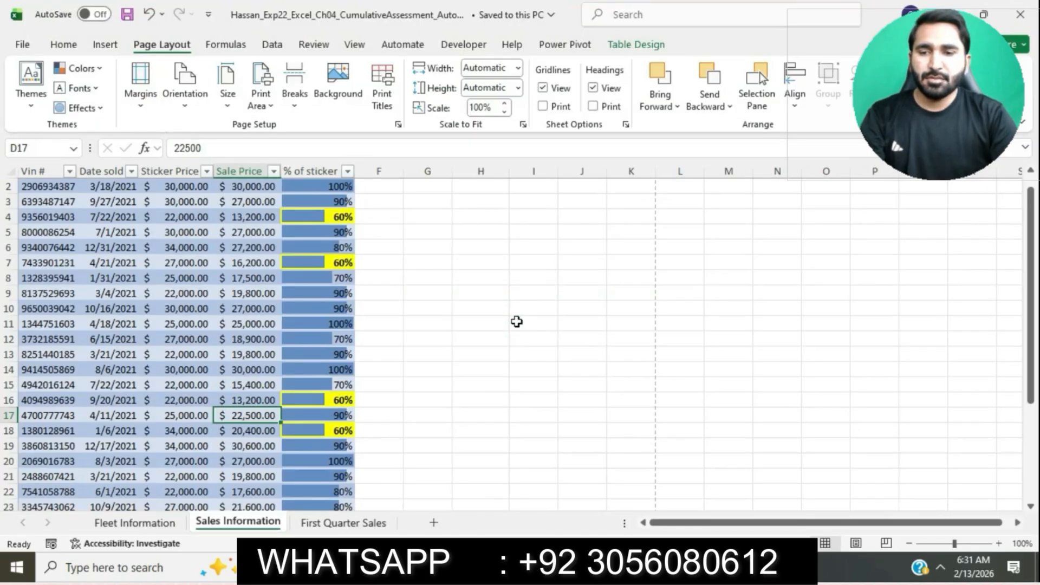
{"action": "left_click", "coordinate": [422, 567]}
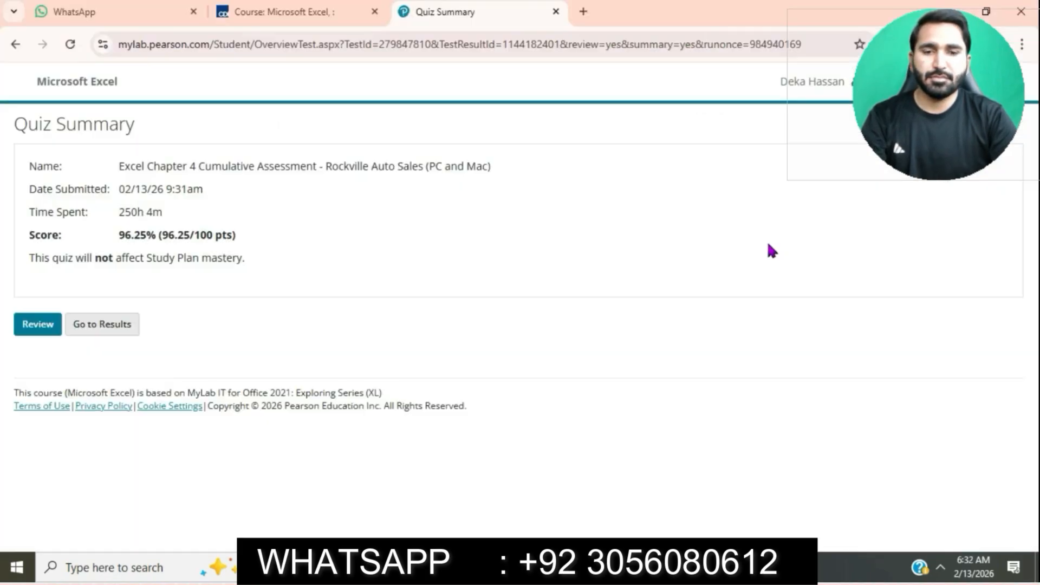